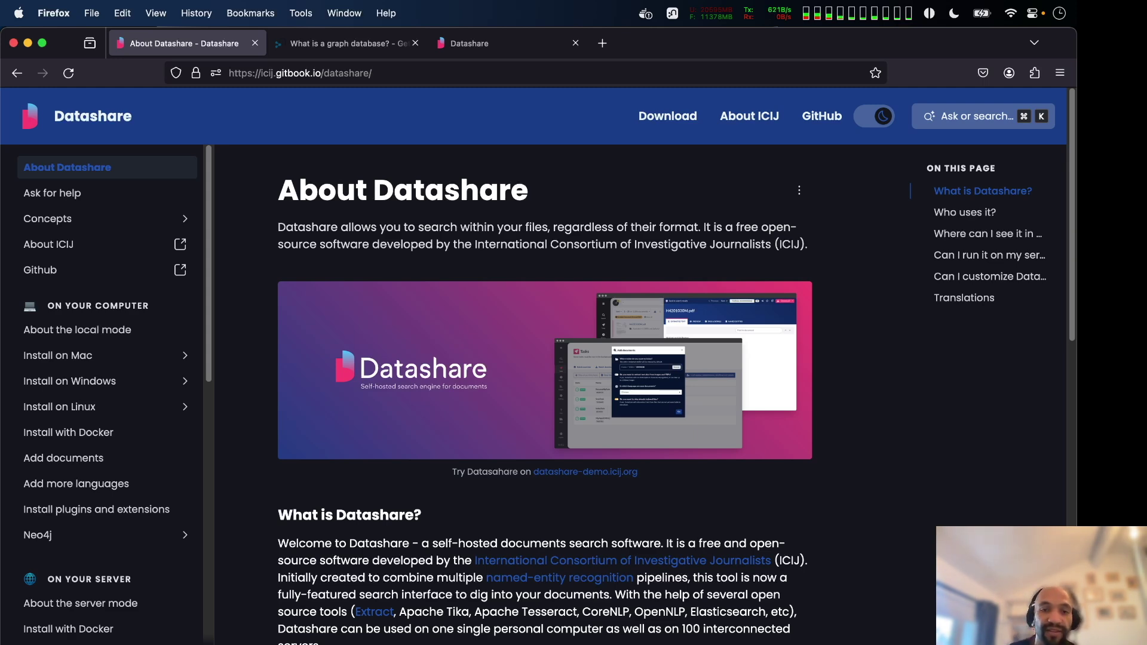
# Read the "What is Datashare?" and "Who uses it?" sections of the About Datashare page
pyautogui.scroll(-3, 668, 504)
pyautogui.scroll(-4, 668, 504)
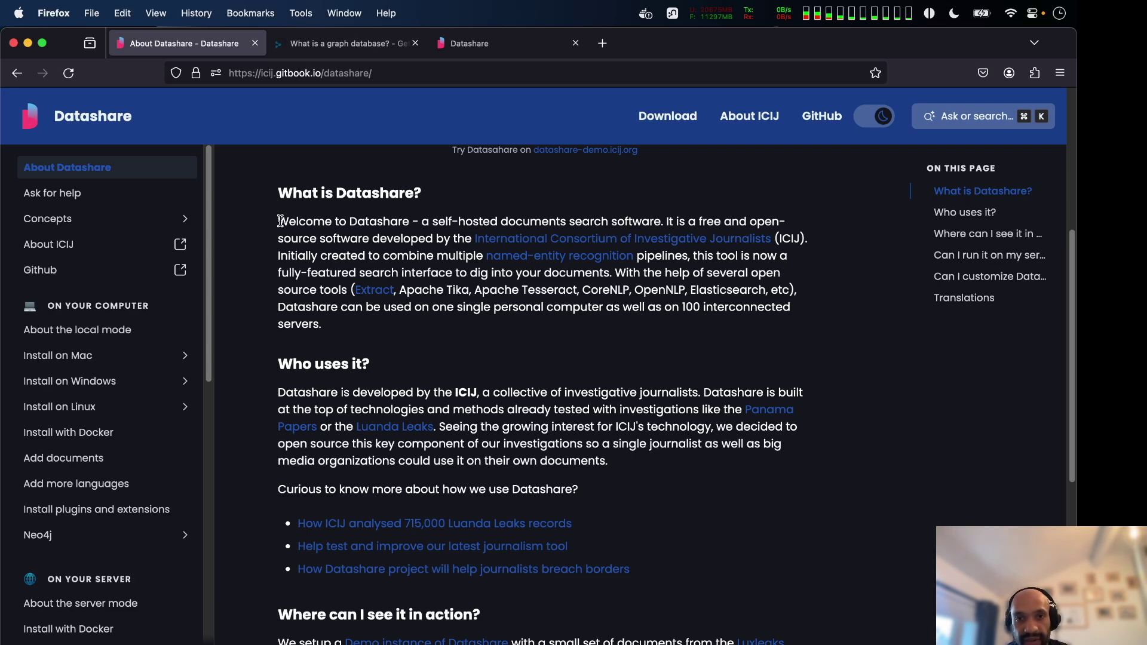
pyautogui.scroll(-1, 280, 221)
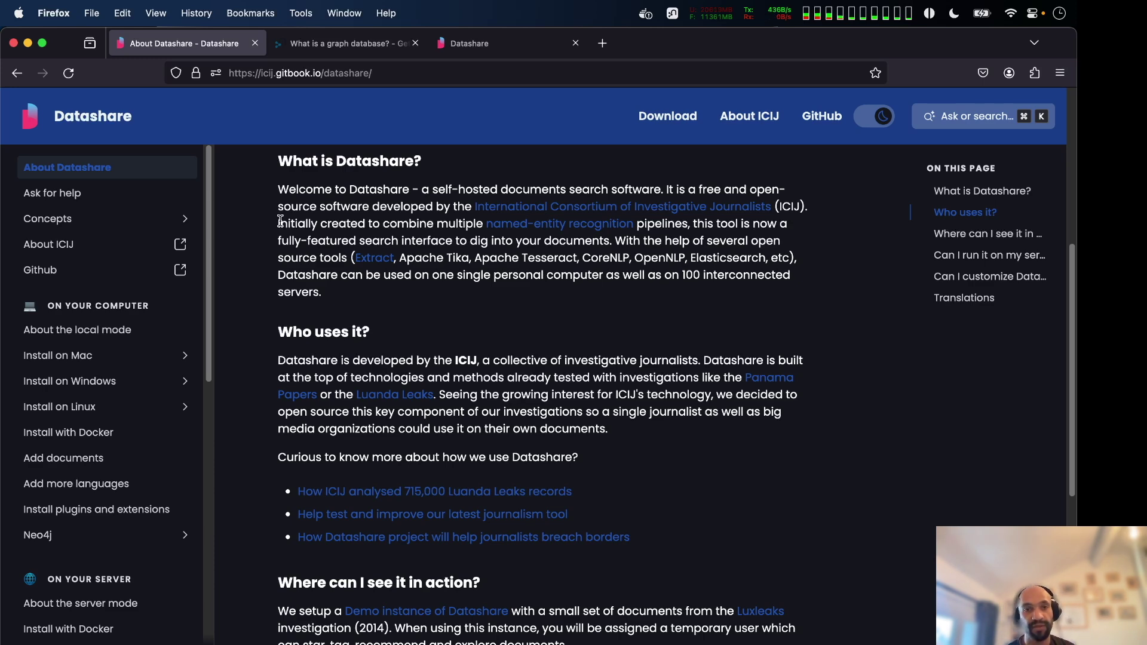
pyautogui.scroll(-1, 280, 221)
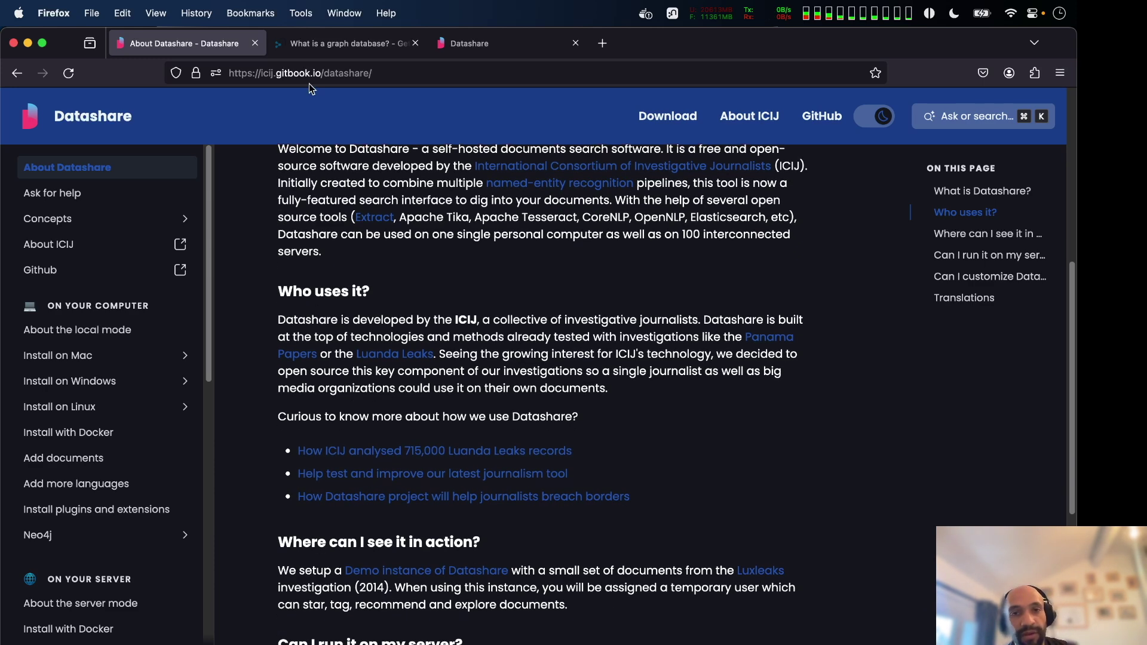
pyautogui.scroll(2, 453, 357)
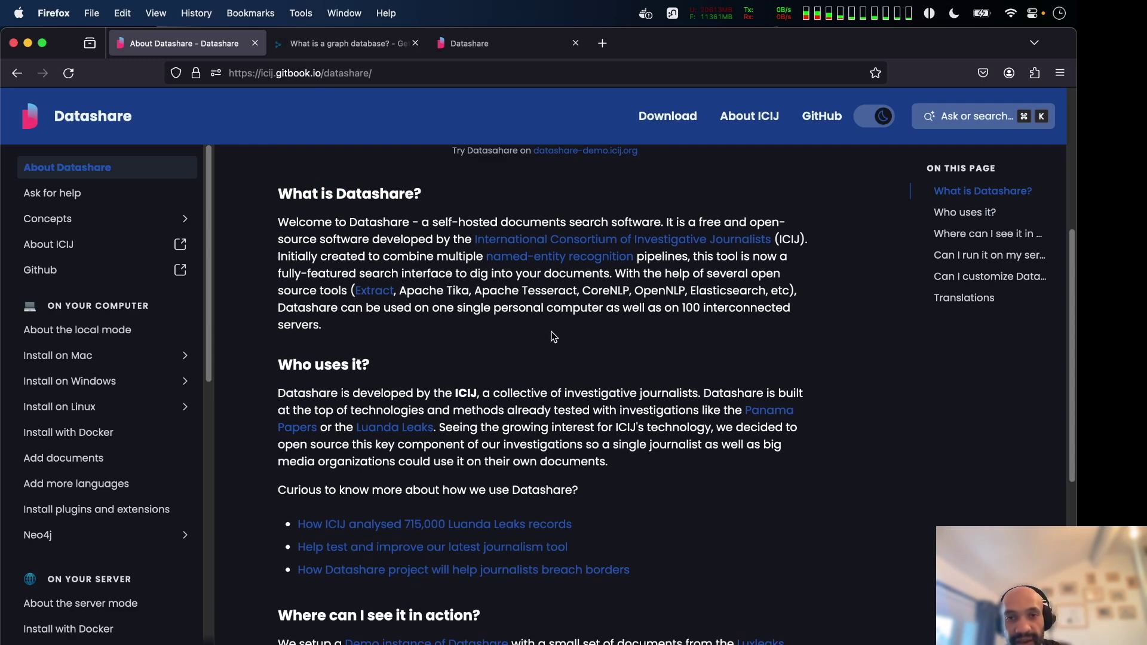
pyautogui.scroll(-1, 554, 337)
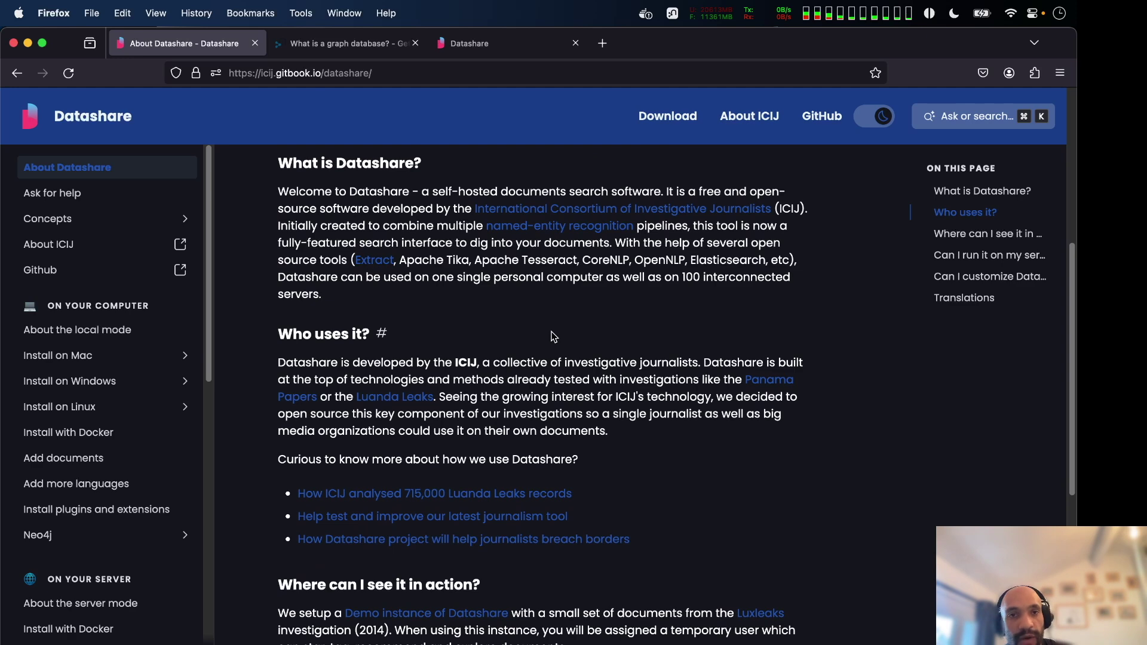
pyautogui.scroll(1, 547, 361)
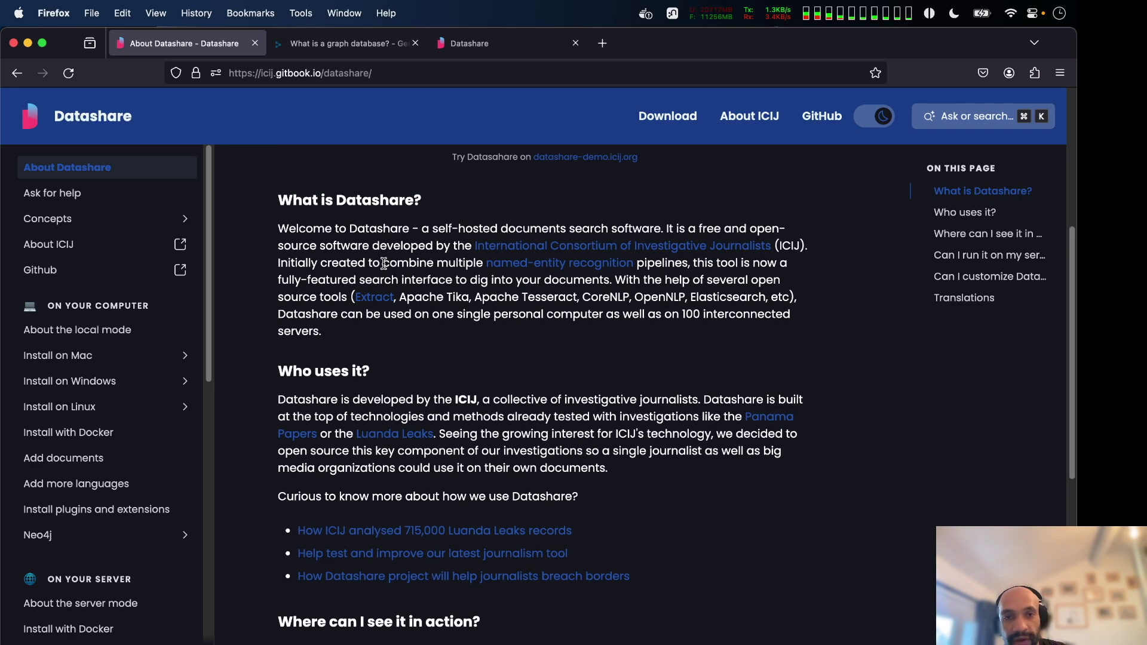
# Highlight the passages on named-entity recognition pipelines and on the open source tools in the "What is Datashare?" section
pyautogui.moveTo(380, 263); pyautogui.dragTo(672, 276)
pyautogui.scroll(-2, 643, 260)
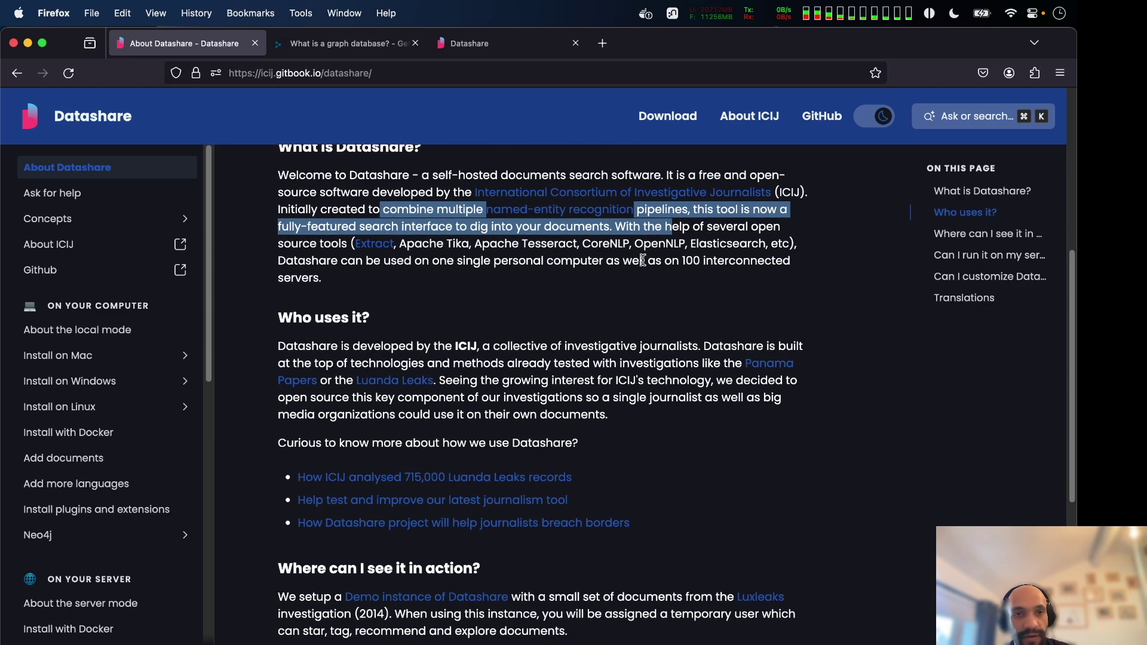
pyautogui.scroll(2, 643, 259)
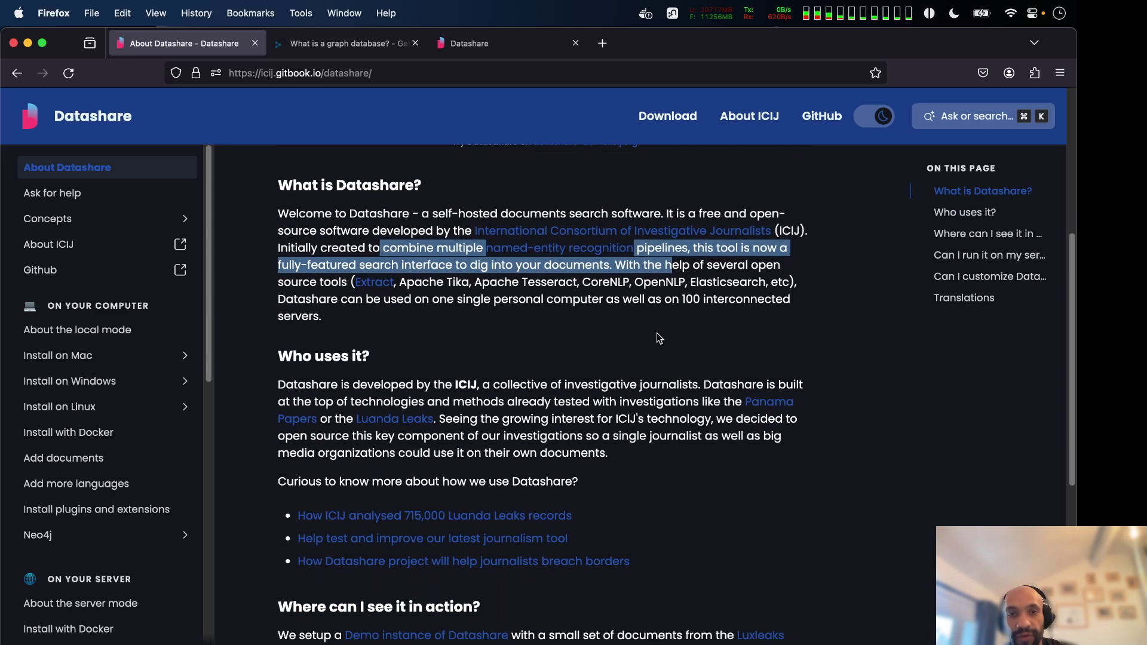
pyautogui.moveTo(400, 282); pyautogui.dragTo(657, 323)
pyautogui.scroll(-1, 657, 325)
pyautogui.scroll(-3, 657, 326)
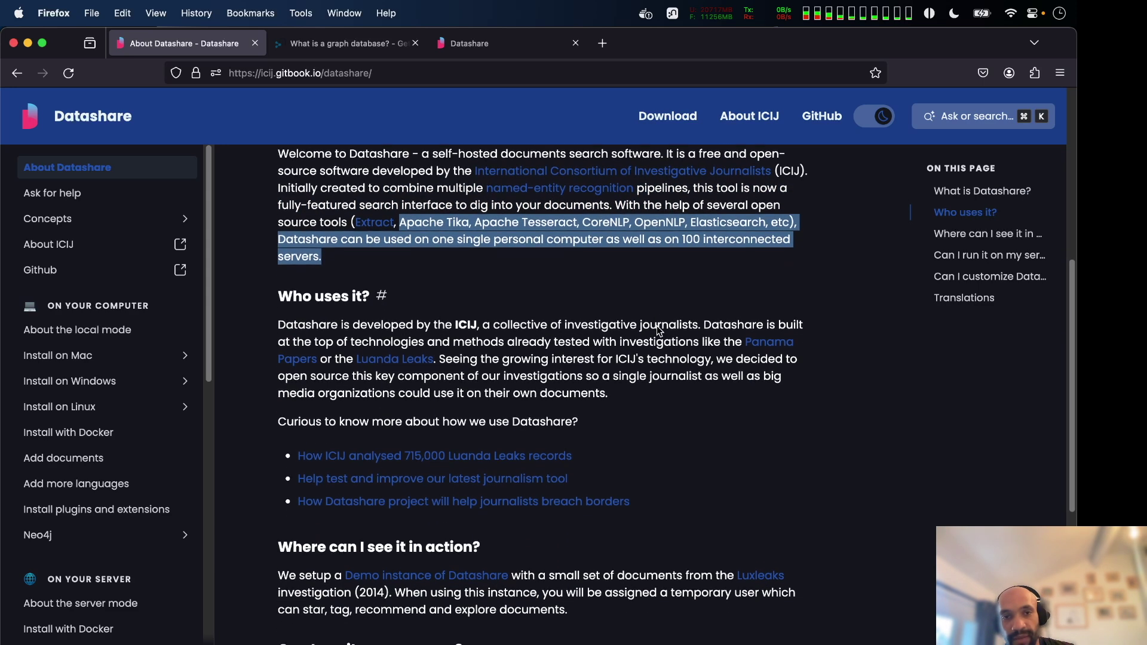
pyautogui.scroll(3, 657, 326)
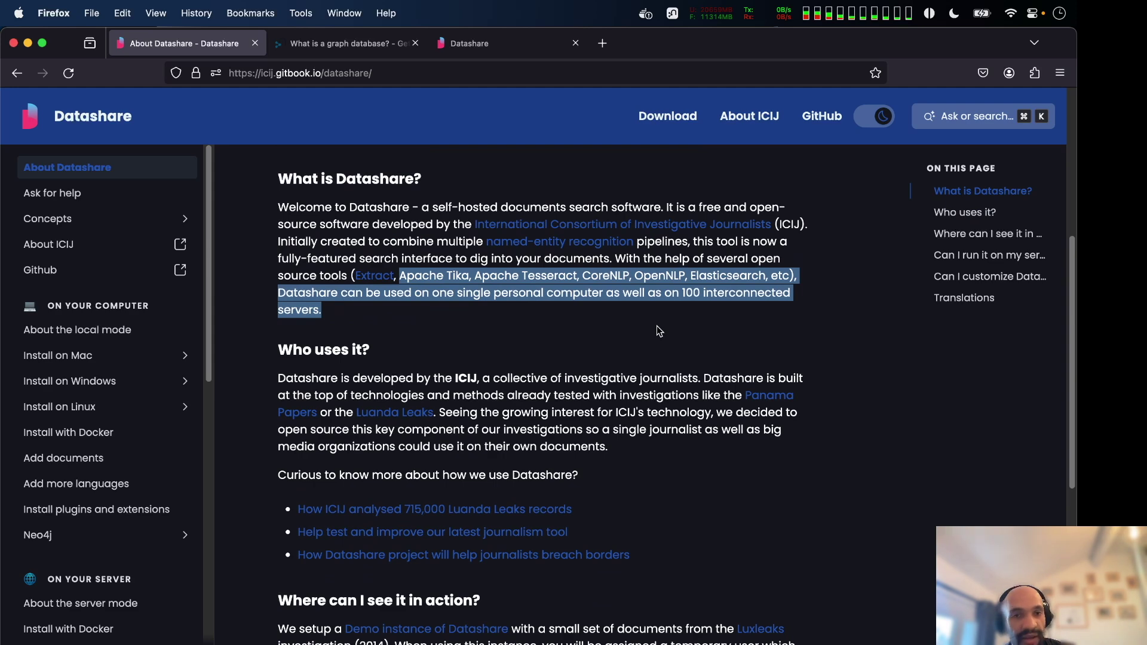
# Bring up the Neo4j "What is a graph database?" page and highlight the heading of its property graph model section
pyautogui.click(335, 43)
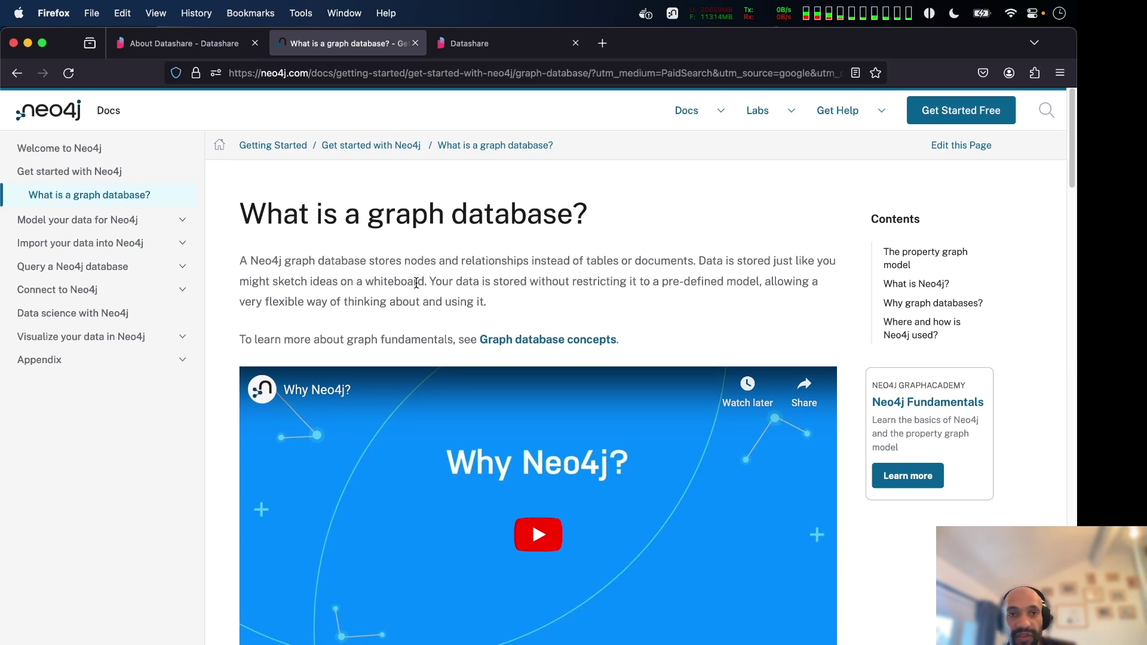
pyautogui.scroll(-3, 512, 277)
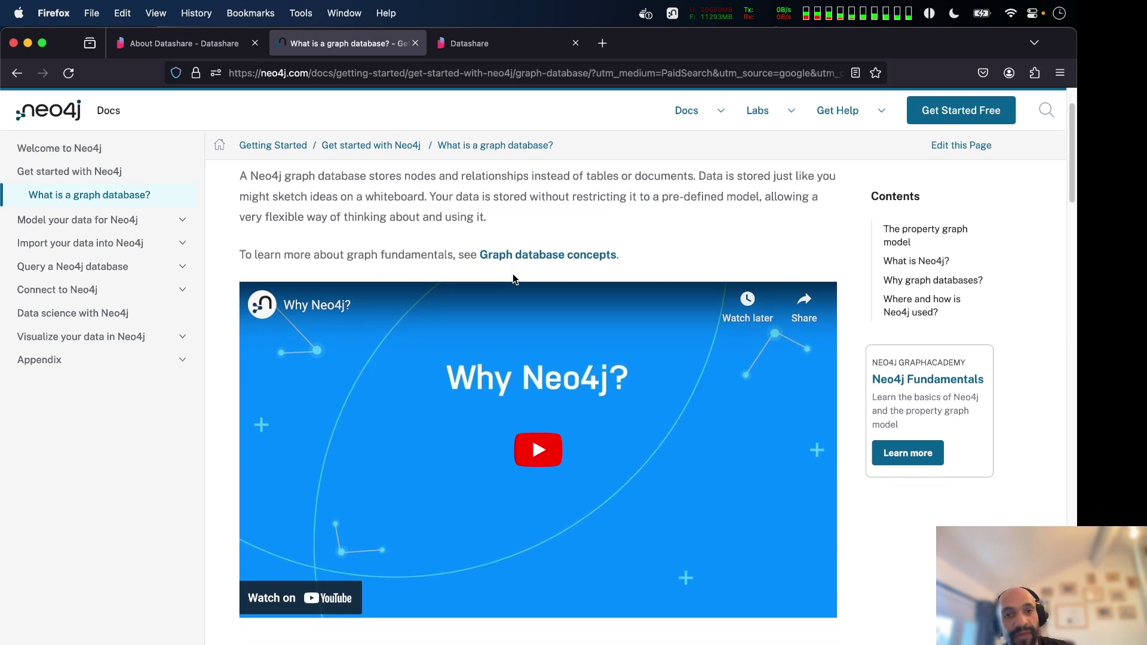
pyautogui.scroll(-10, 513, 277)
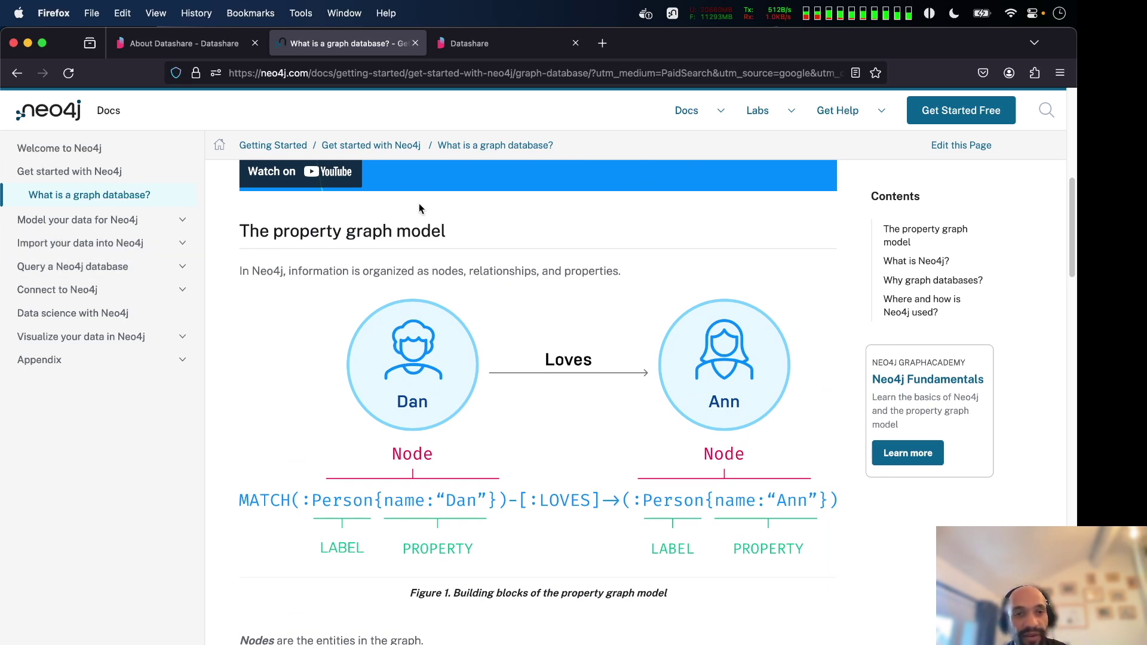
pyautogui.scroll(-2, 389, 263)
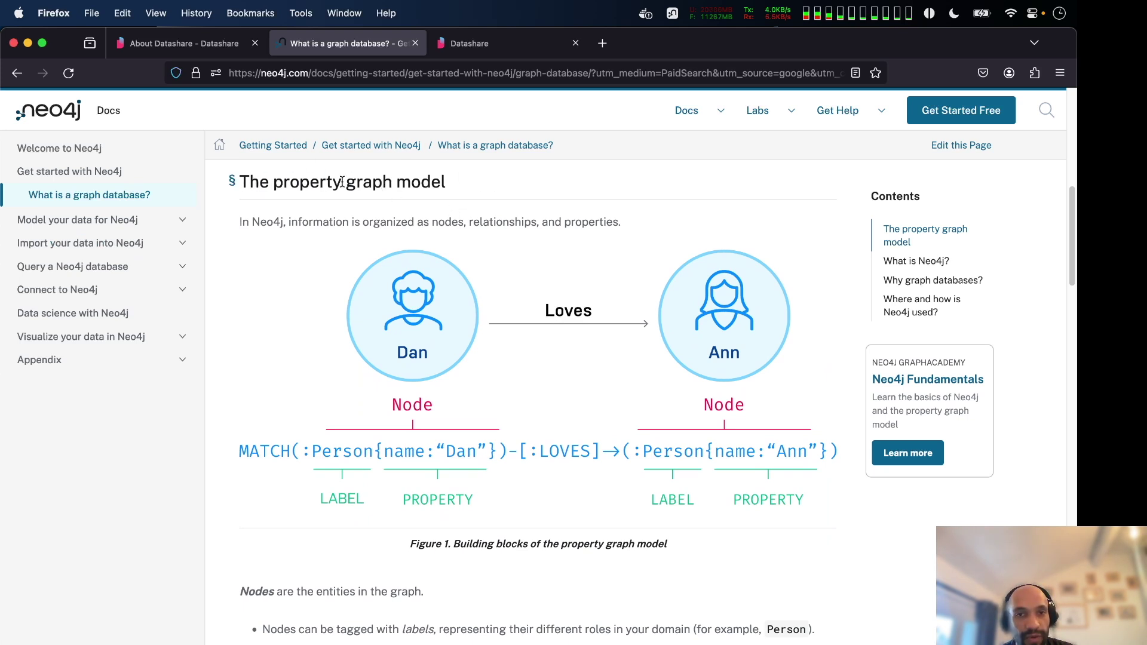
pyautogui.moveTo(269, 182); pyautogui.dragTo(510, 183)
pyautogui.scroll(-1, 510, 185)
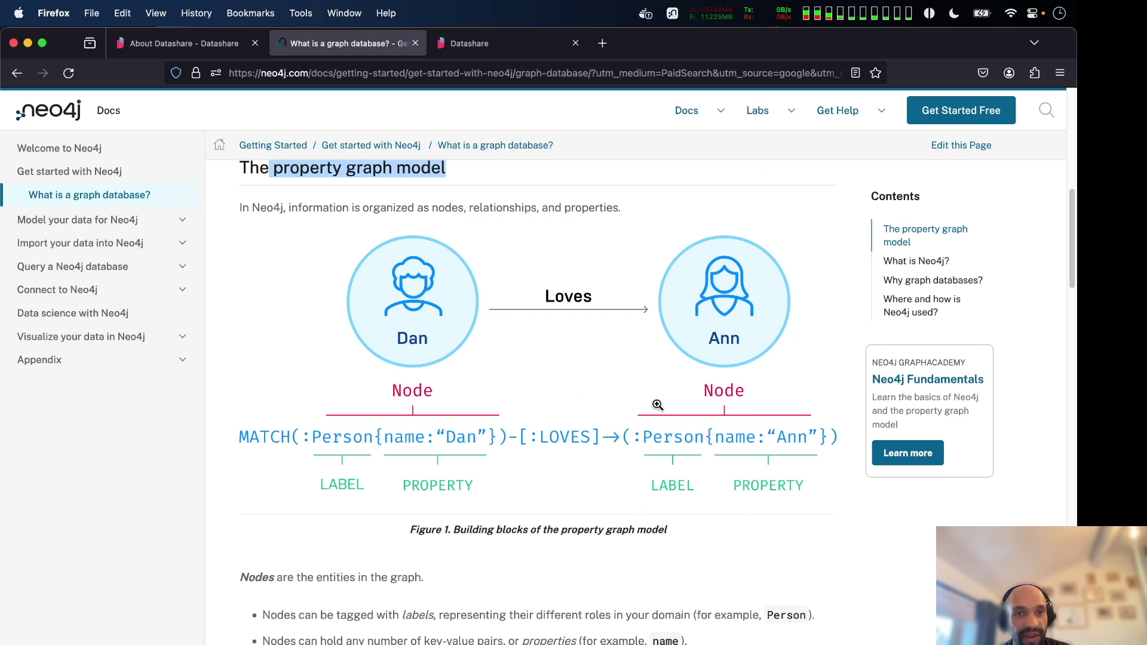
# Examine the Dan and Ann property graph model figure and compare it with the "What is Neo4j?" diagram
pyautogui.scroll(1, 556, 304)
pyautogui.scroll(-5, 458, 245)
pyautogui.scroll(4, 458, 244)
pyautogui.scroll(-1, 458, 249)
pyautogui.scroll(4, 459, 248)
pyautogui.scroll(-3, 459, 246)
pyautogui.scroll(-15, 458, 245)
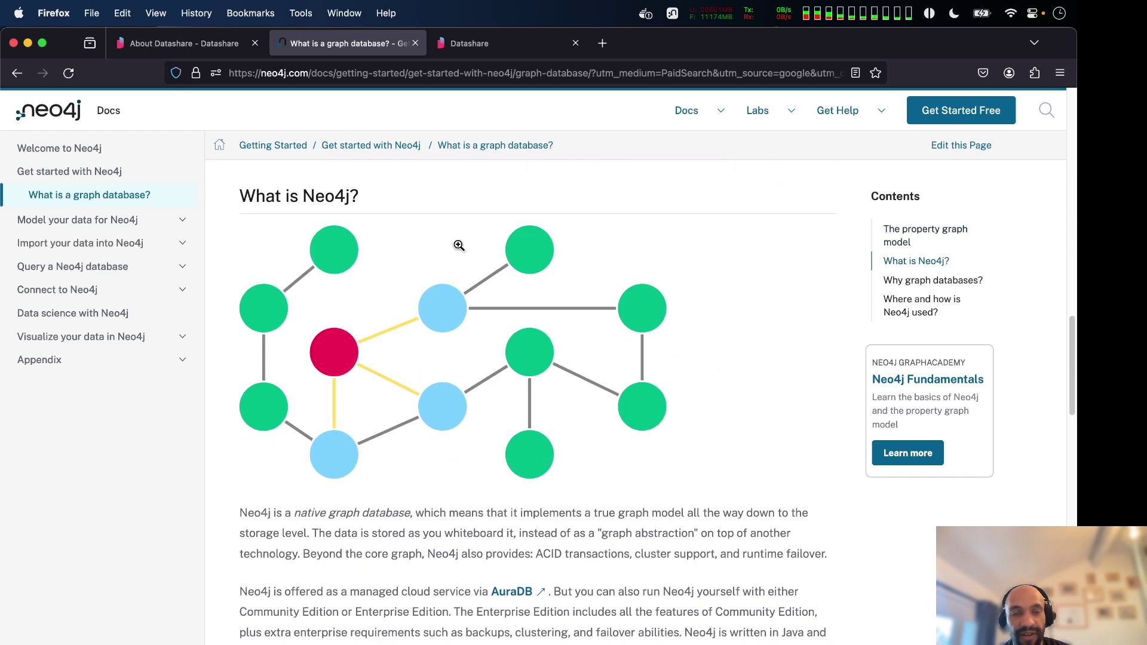
pyautogui.scroll(1, 458, 244)
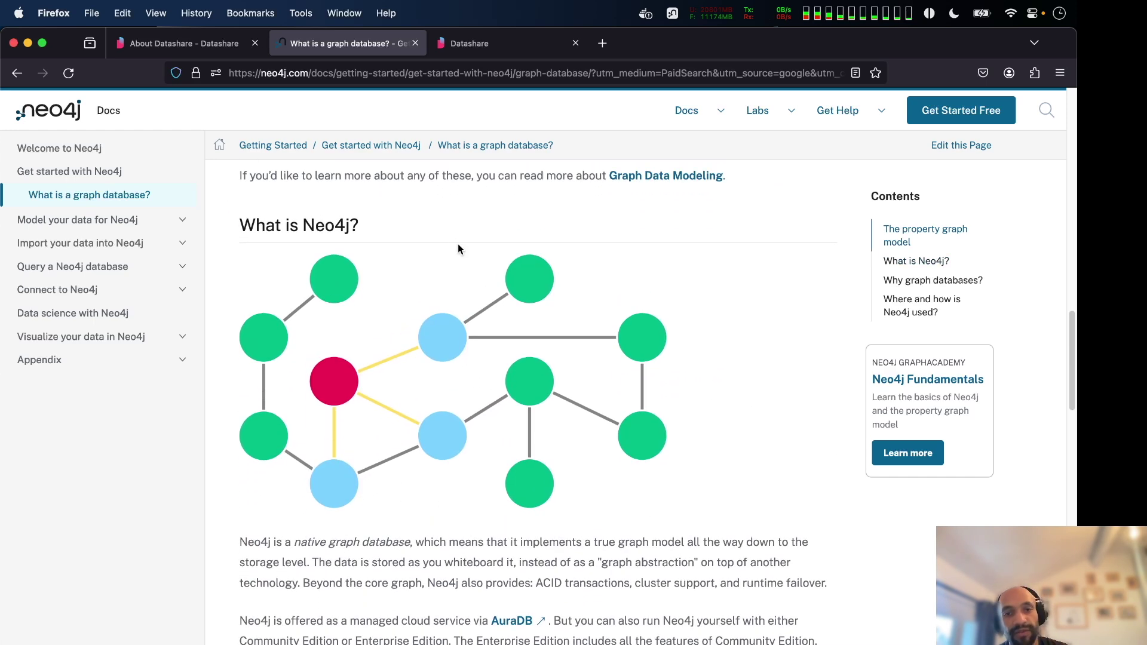
pyautogui.scroll(8, 625, 333)
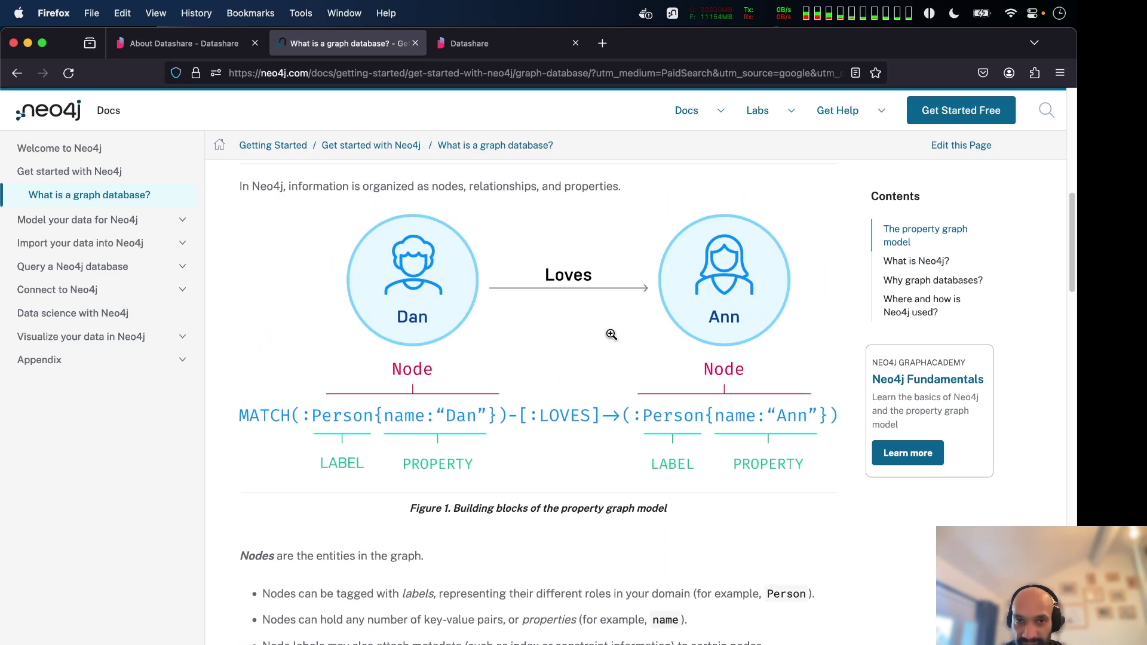
# Examine the network diagram of connected nodes in the "What is Neo4j?" section and the text around it
pyautogui.scroll(-7, 565, 270)
pyautogui.scroll(-5, 565, 270)
pyautogui.scroll(3, 566, 270)
pyautogui.scroll(-2, 566, 269)
pyautogui.scroll(1, 566, 270)
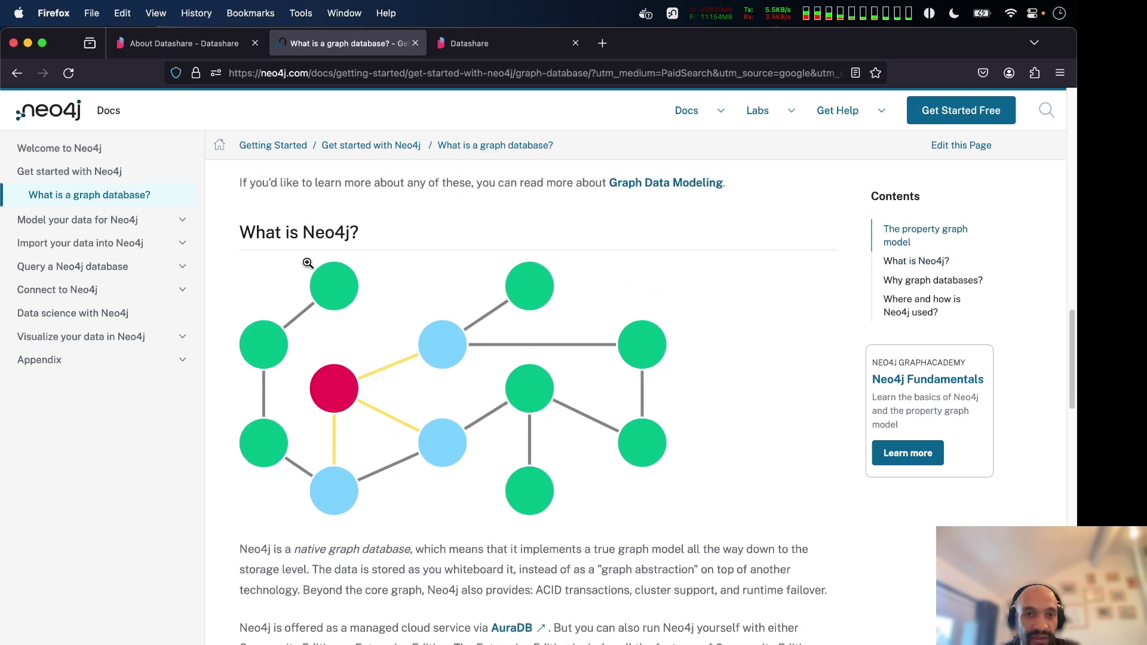
pyautogui.scroll(-1, 493, 284)
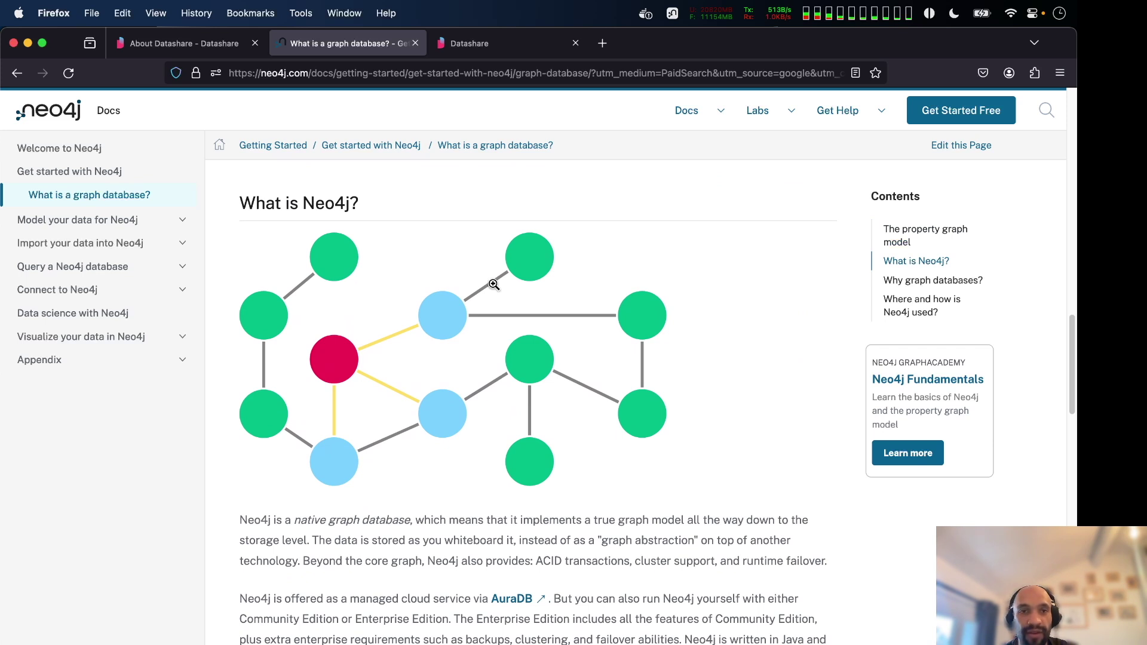
pyautogui.scroll(-2, 493, 285)
pyautogui.scroll(1, 493, 289)
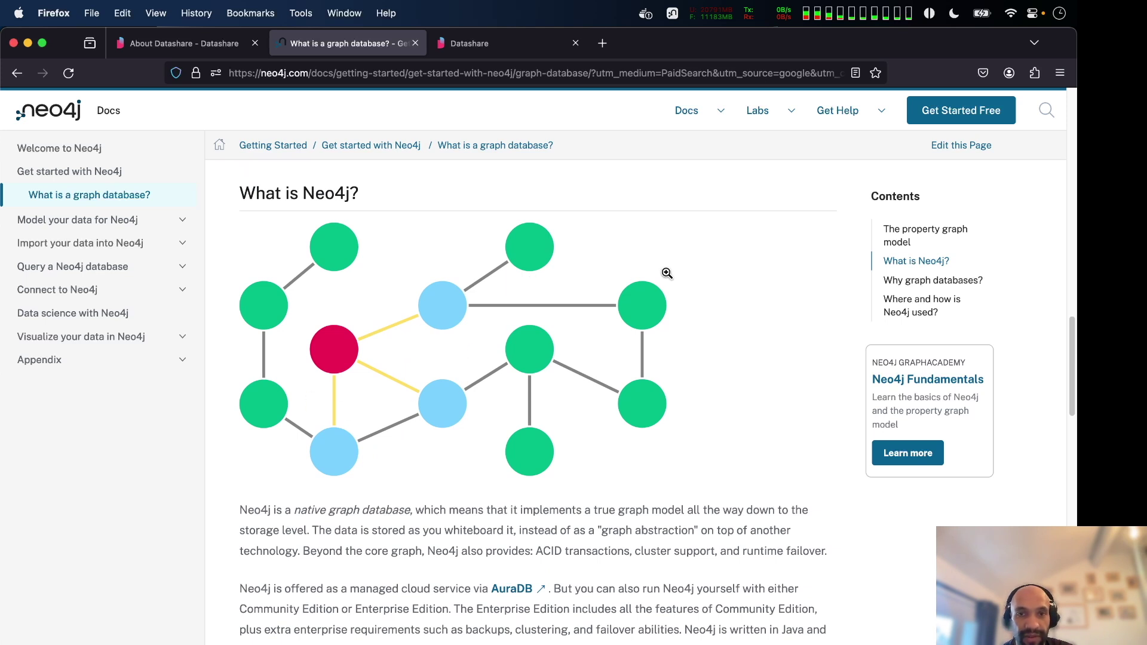
pyautogui.scroll(-1, 666, 273)
pyautogui.scroll(-5, 666, 273)
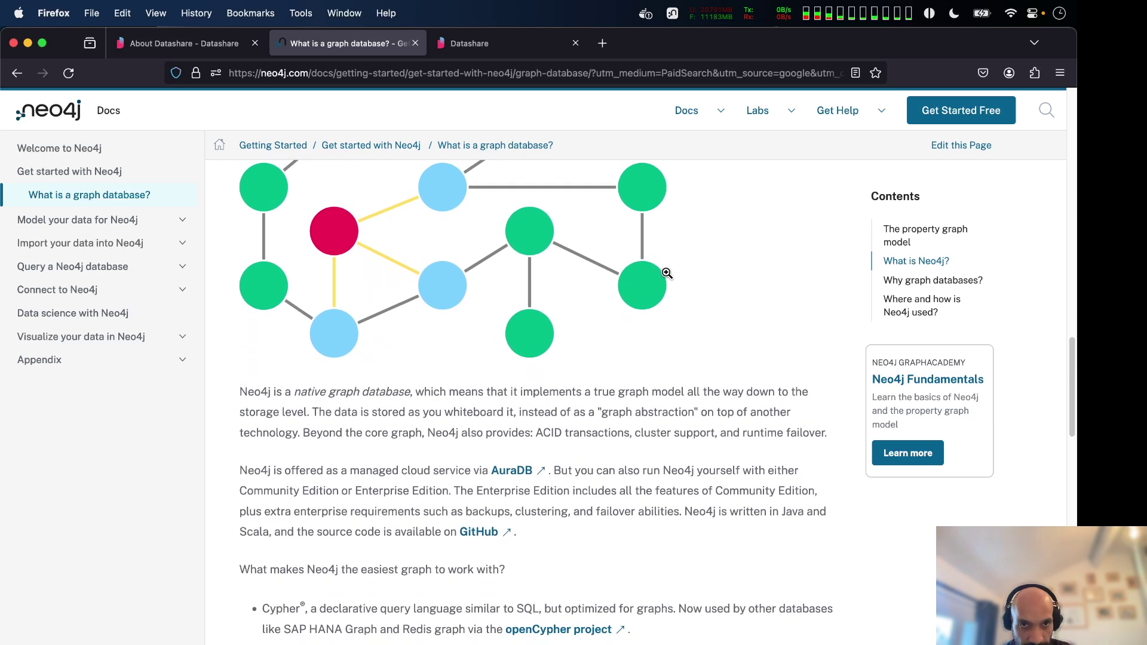
pyautogui.scroll(8, 668, 277)
pyautogui.scroll(-4, 666, 276)
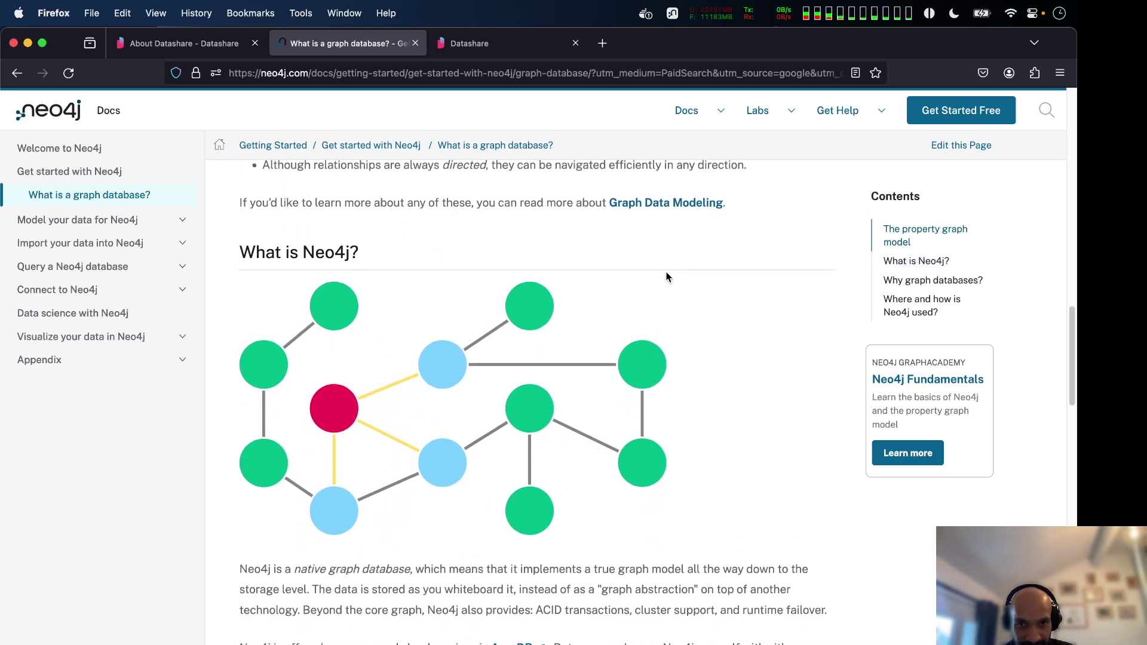
pyautogui.scroll(-2, 666, 277)
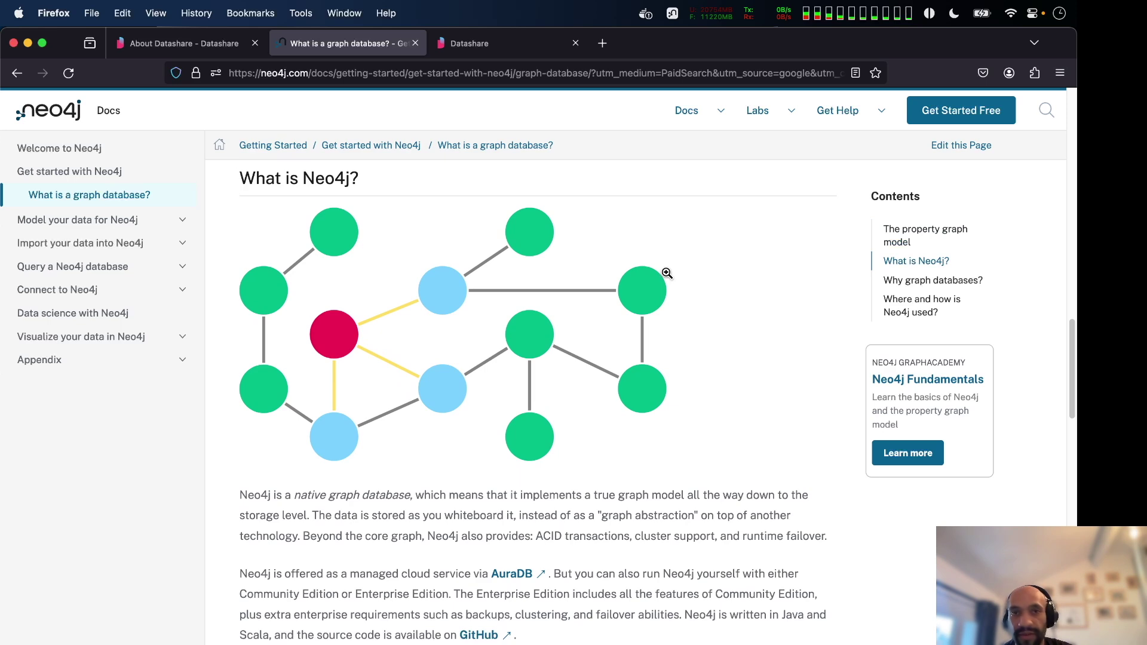
# Read the "Why graph databases?" and "Where and how is Neo4j used?" sections of the Neo4j page
pyautogui.scroll(-20, 666, 273)
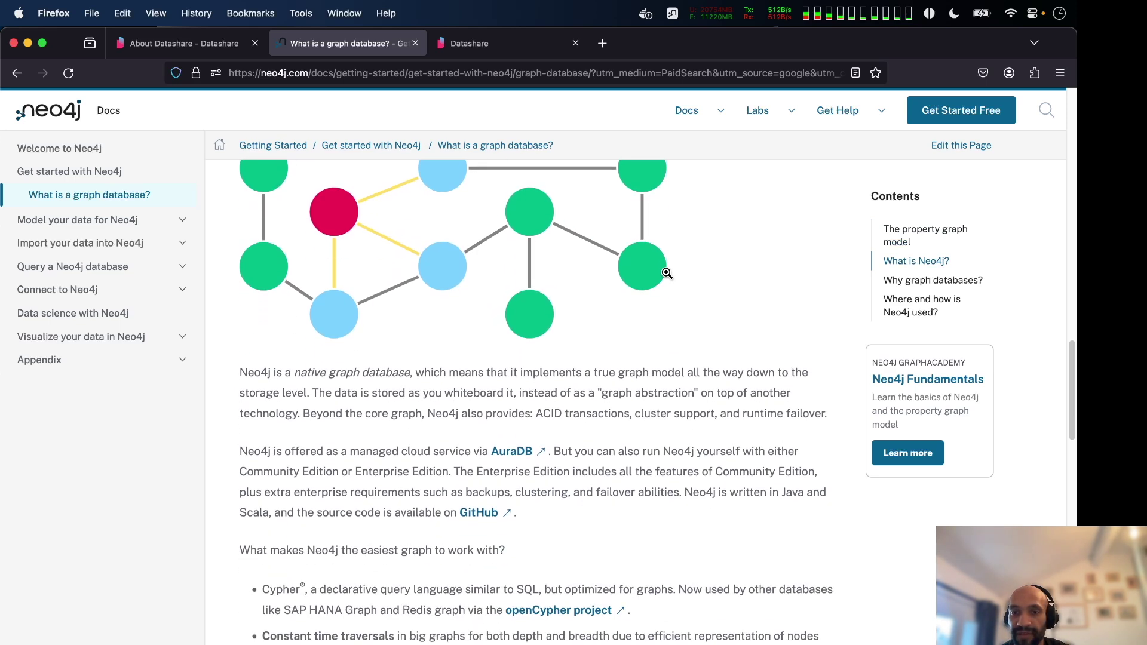
pyautogui.scroll(-10, 667, 273)
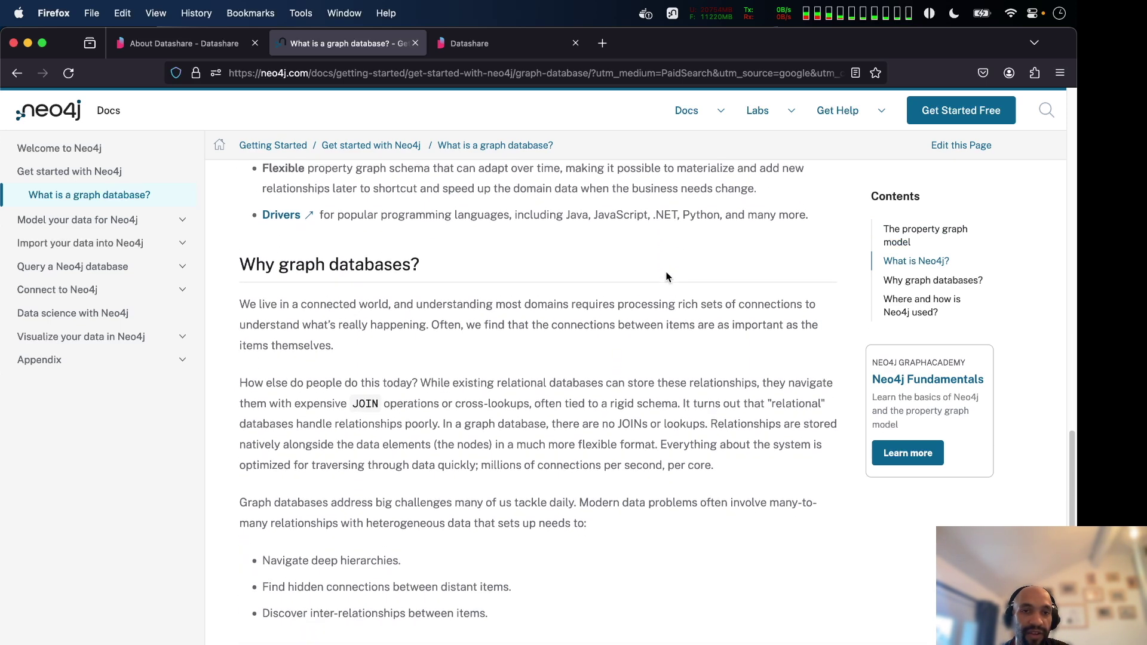
pyautogui.scroll(-2, 667, 276)
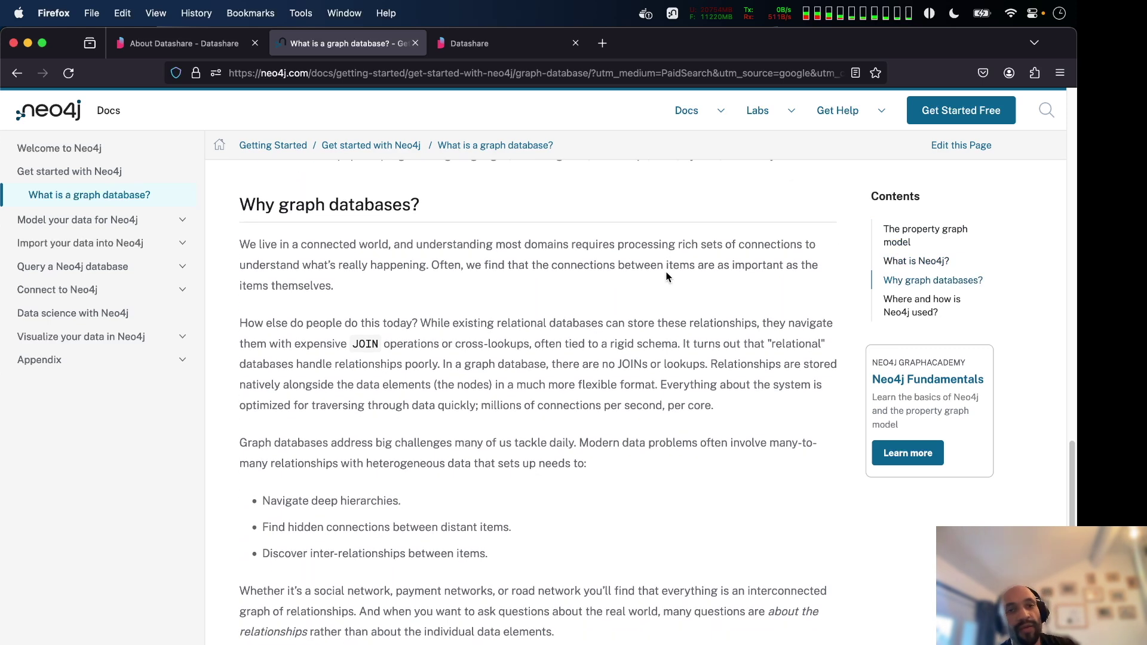
pyautogui.scroll(-3, 379, 311)
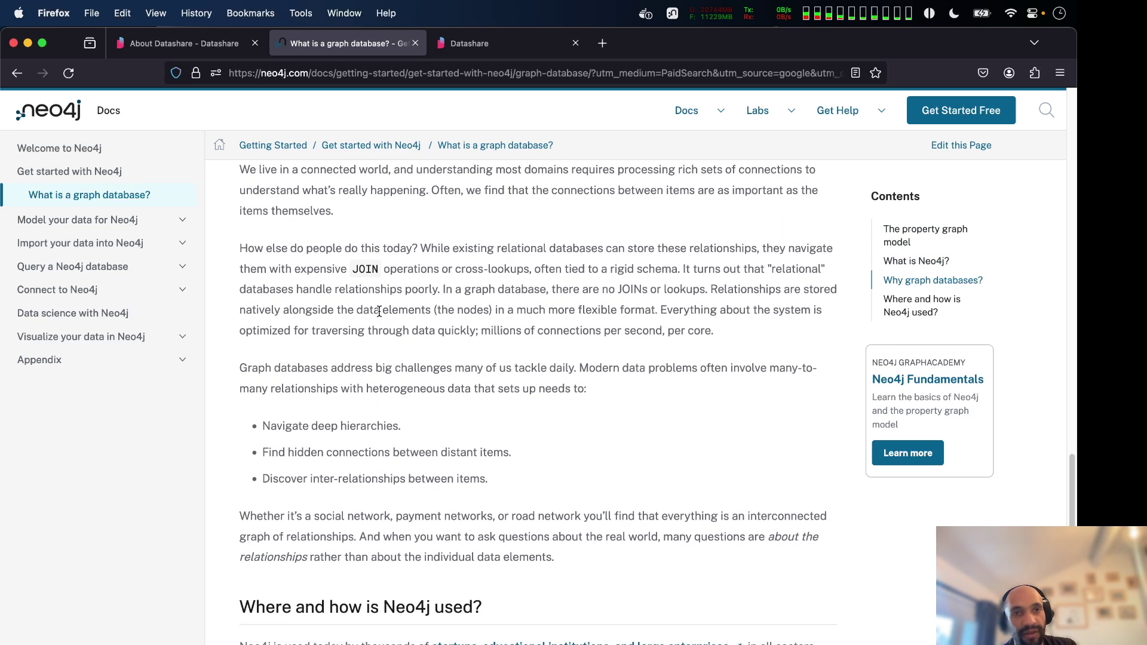
pyautogui.scroll(-13, 378, 310)
pyautogui.scroll(-6, 378, 311)
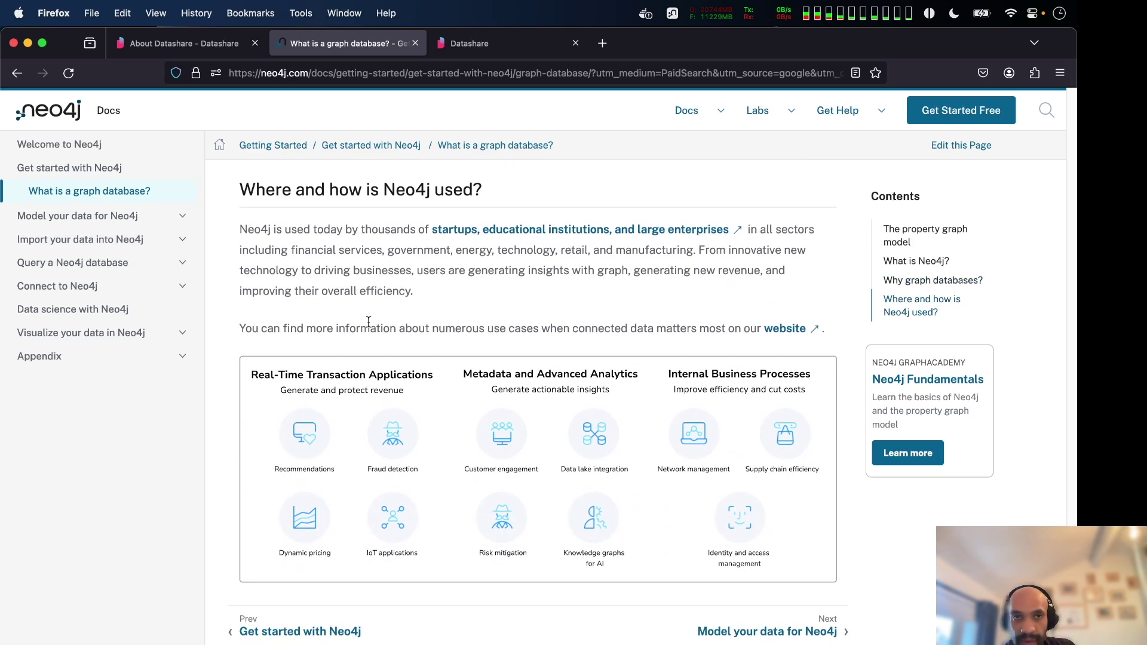
pyautogui.click(202, 48)
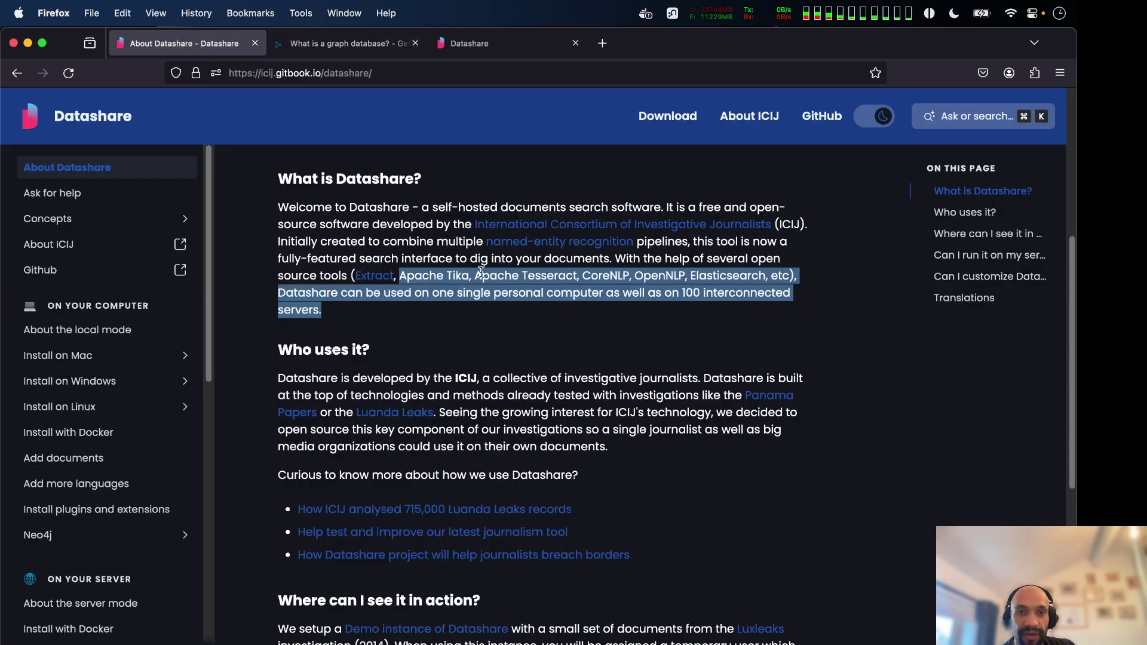
pyautogui.click(346, 45)
pyautogui.scroll(15, 374, 424)
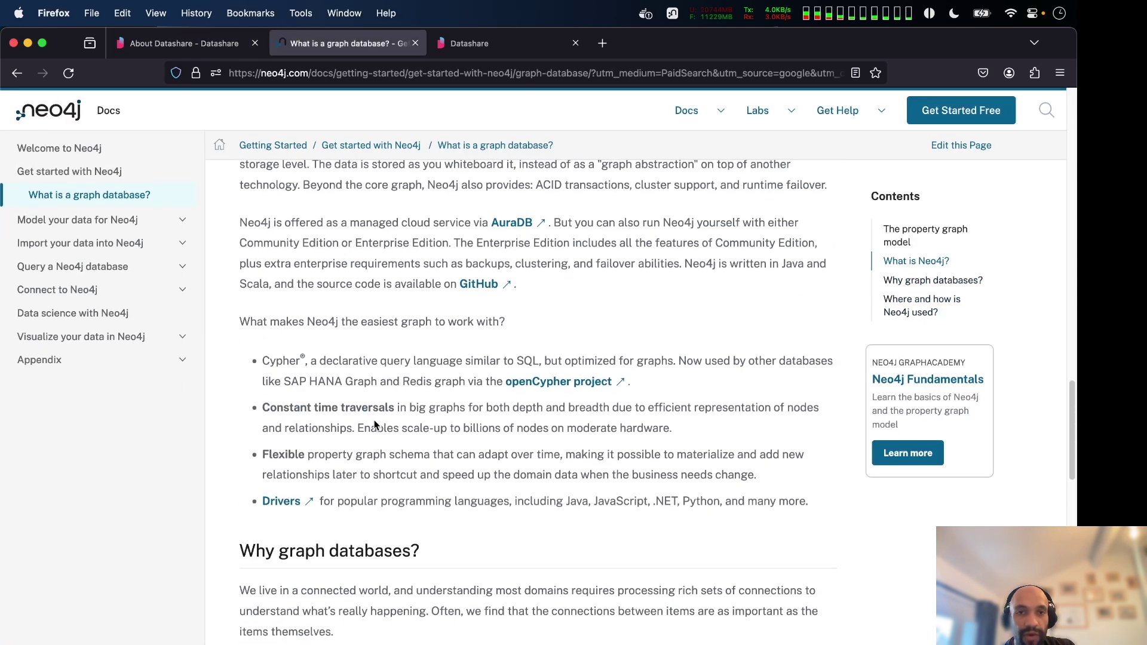
pyautogui.scroll(8, 375, 424)
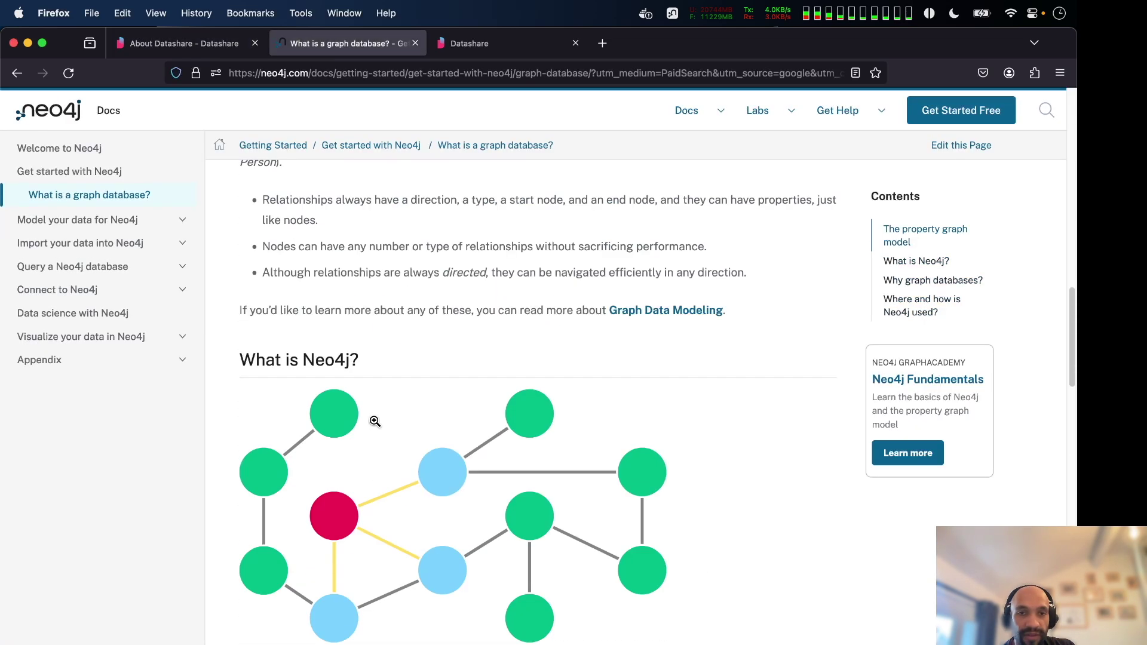
# Return to the Datashare documentation and open the "Create a Neo4j graph and explore it" page
pyautogui.click(142, 43)
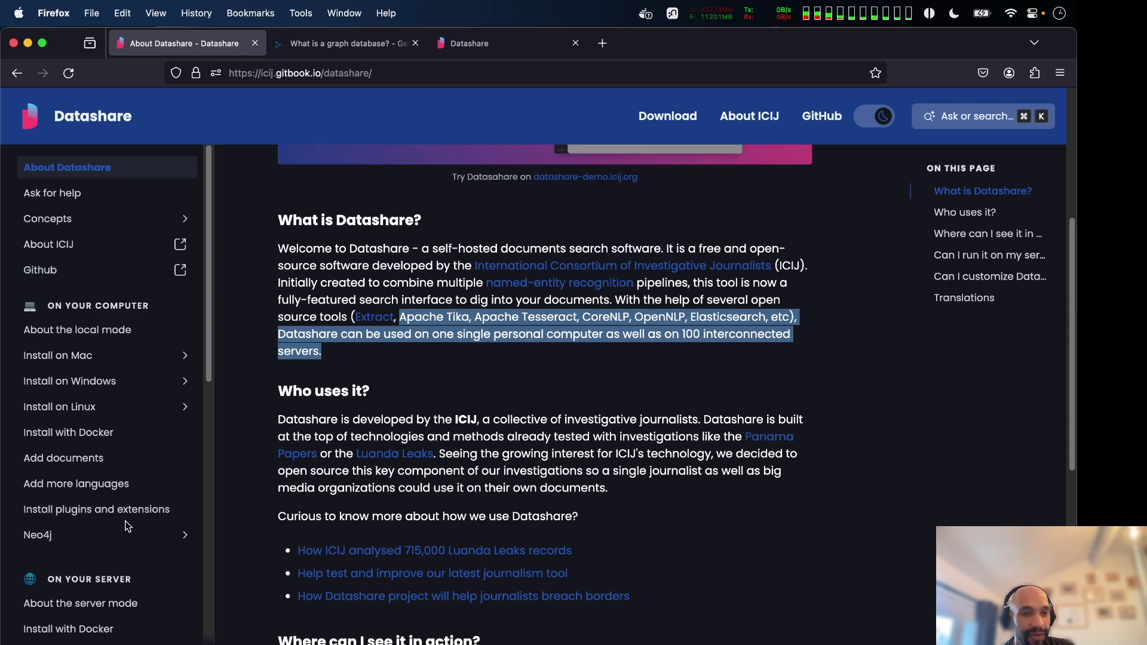
pyautogui.scroll(-10, 127, 526)
pyautogui.scroll(-9, 79, 382)
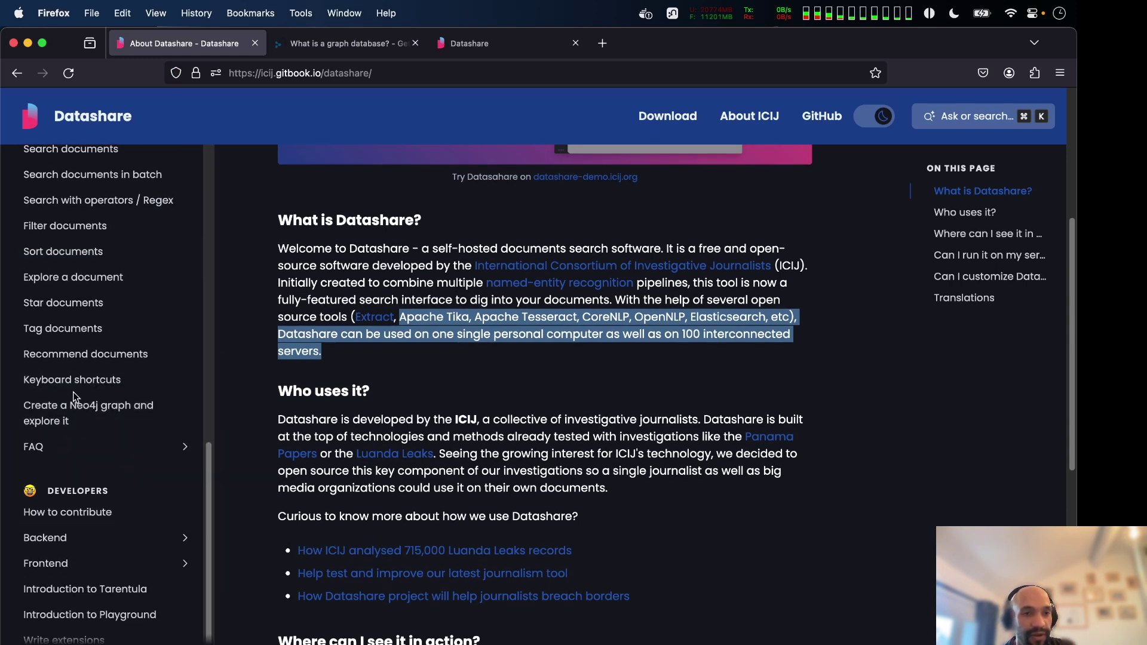
pyautogui.click(60, 406)
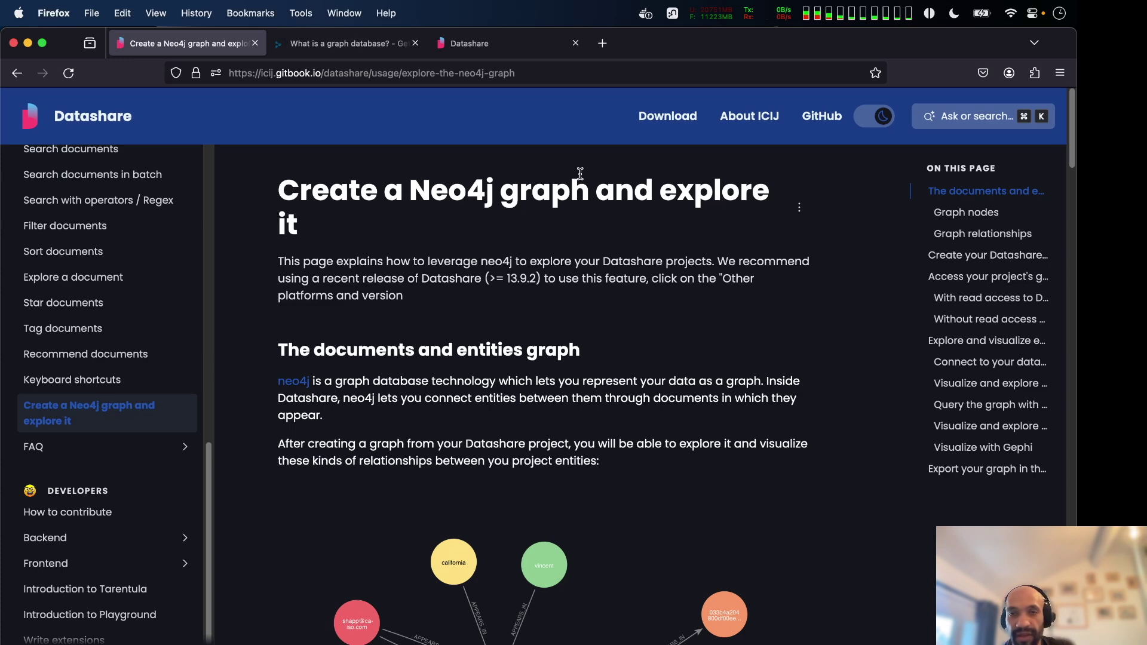
# Read "The documents and entities graph" section with its example diagram, highlighting "entities graph" in the heading
pyautogui.scroll(-5, 513, 191)
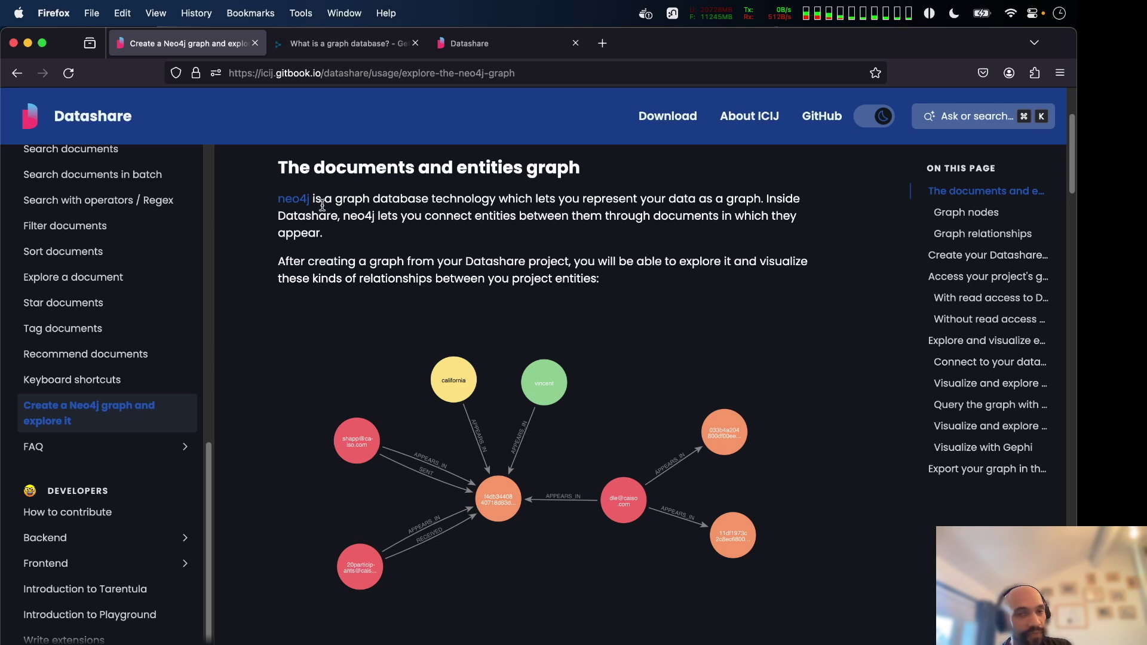
pyautogui.moveTo(457, 167); pyautogui.dragTo(578, 169)
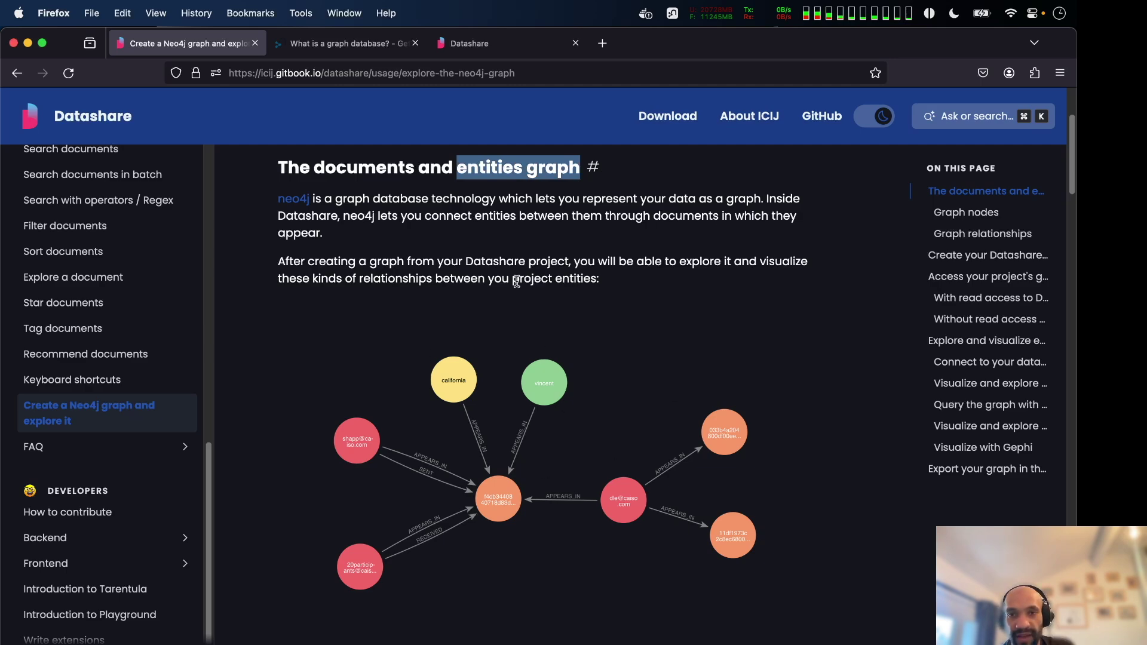
pyautogui.scroll(-15, 516, 280)
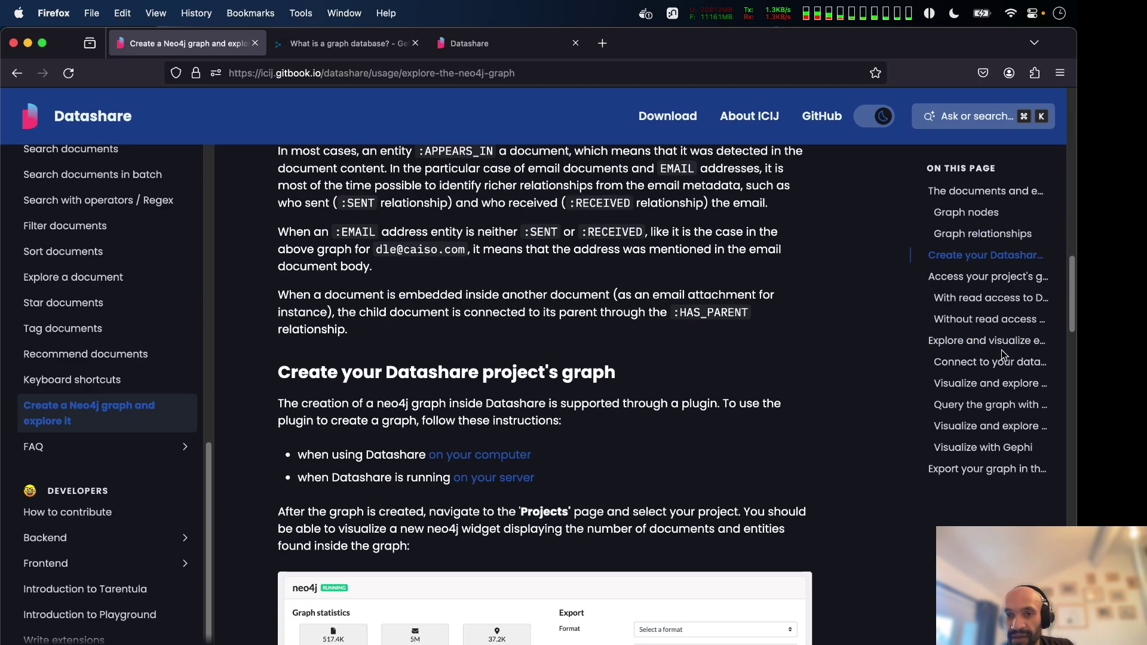
# Go to the "Explore and visualize entity links" section and examine the database connection text and the Neo4j Bloom screenshot
pyautogui.click(991, 342)
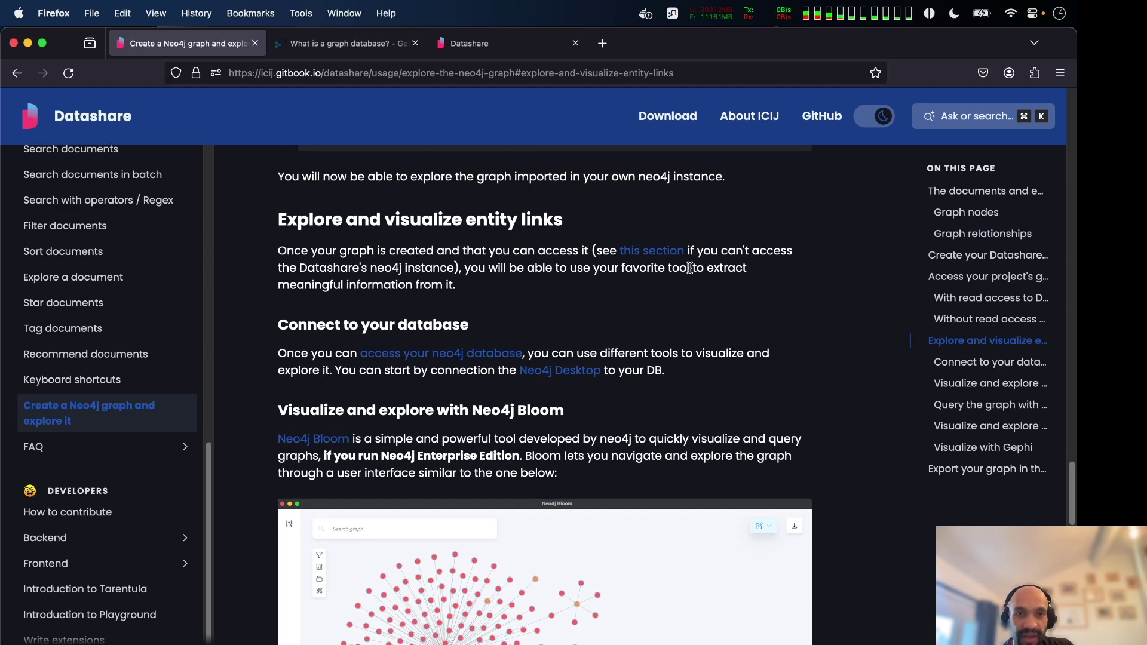
pyautogui.scroll(-2, 689, 267)
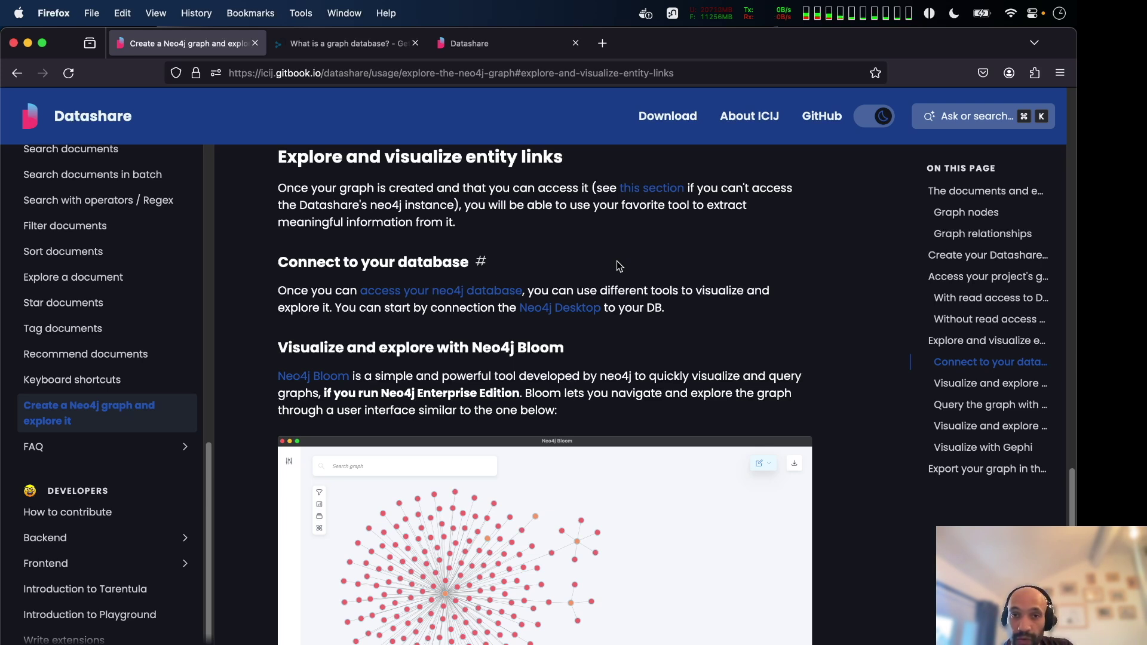
pyautogui.scroll(-2, 373, 207)
pyautogui.scroll(-5, 373, 208)
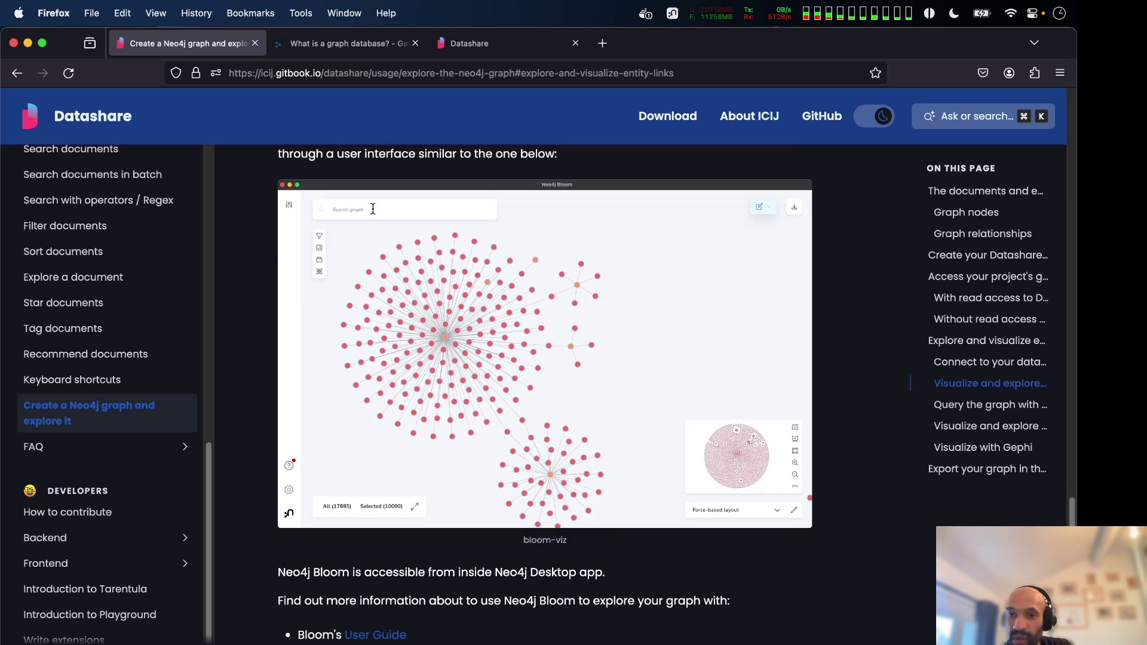
pyautogui.scroll(2, 374, 213)
pyautogui.scroll(4, 373, 211)
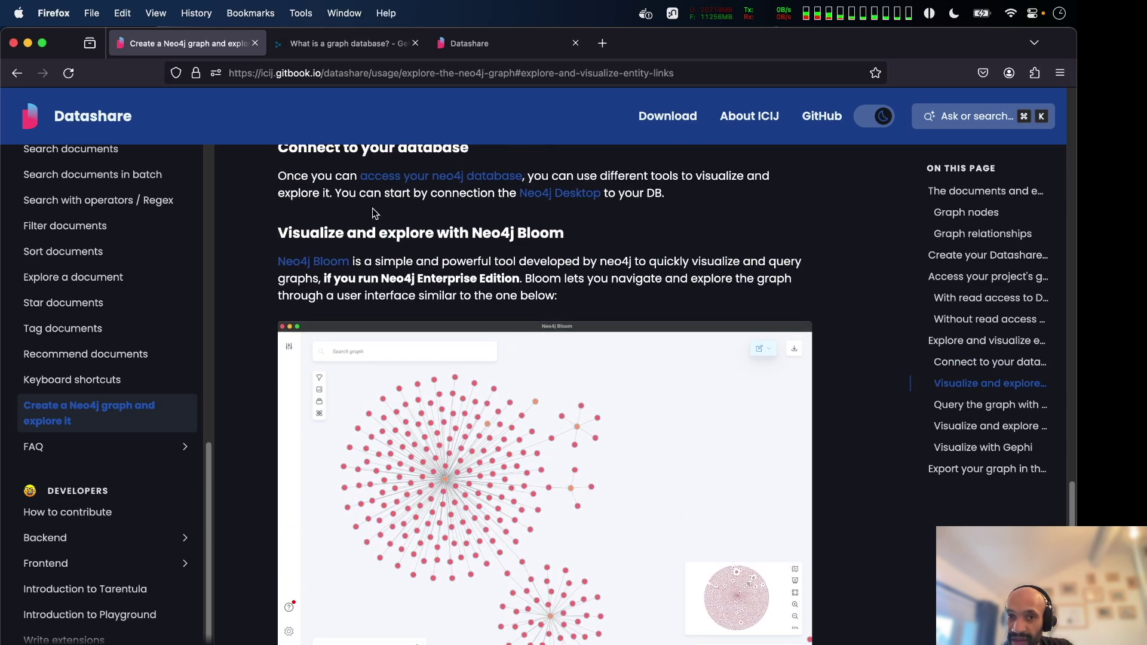
pyautogui.scroll(-4, 373, 211)
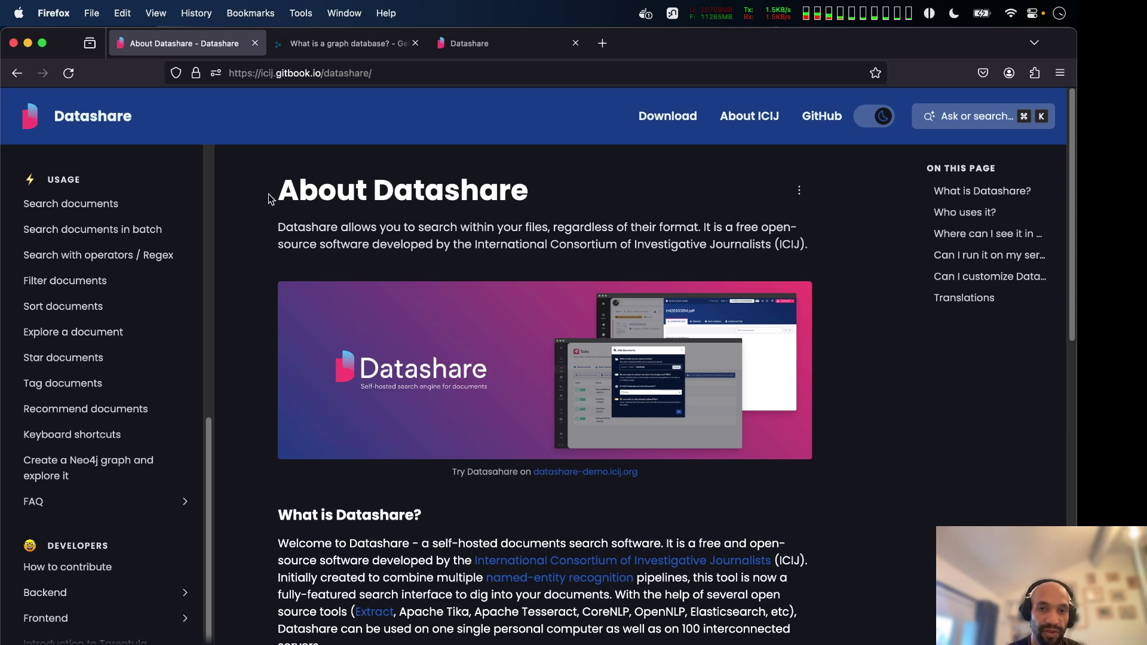
# Skim the About Datashare page and open the "Create a Neo4j graph and explore it" documentation page
pyautogui.scroll(-15, 383, 243)
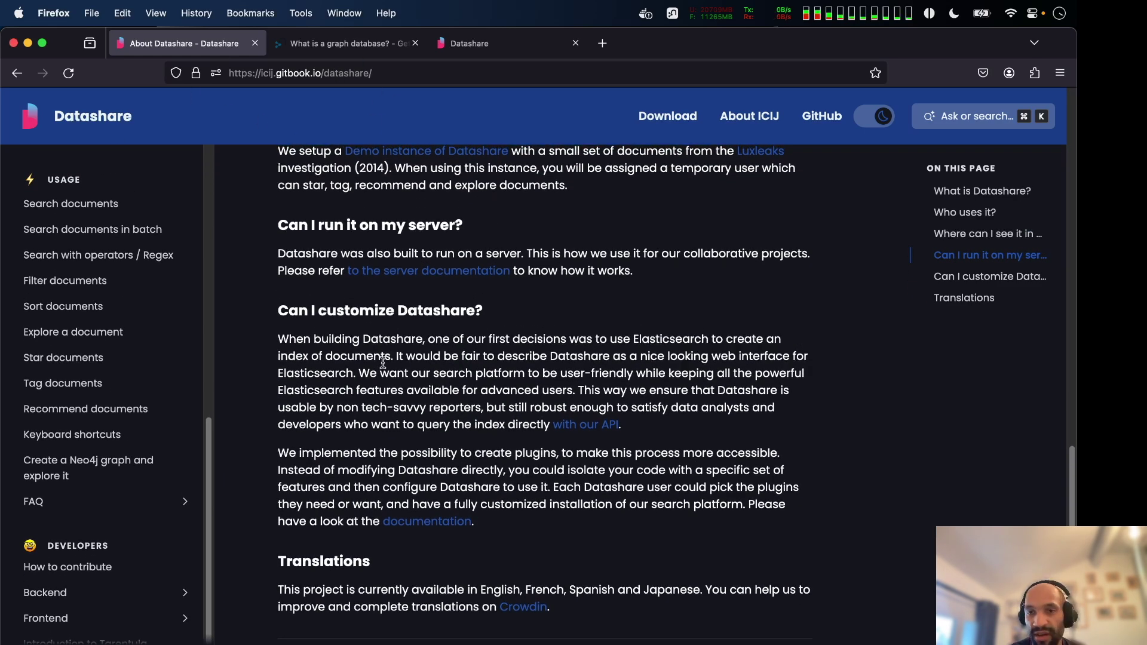
pyautogui.scroll(15, 518, 122)
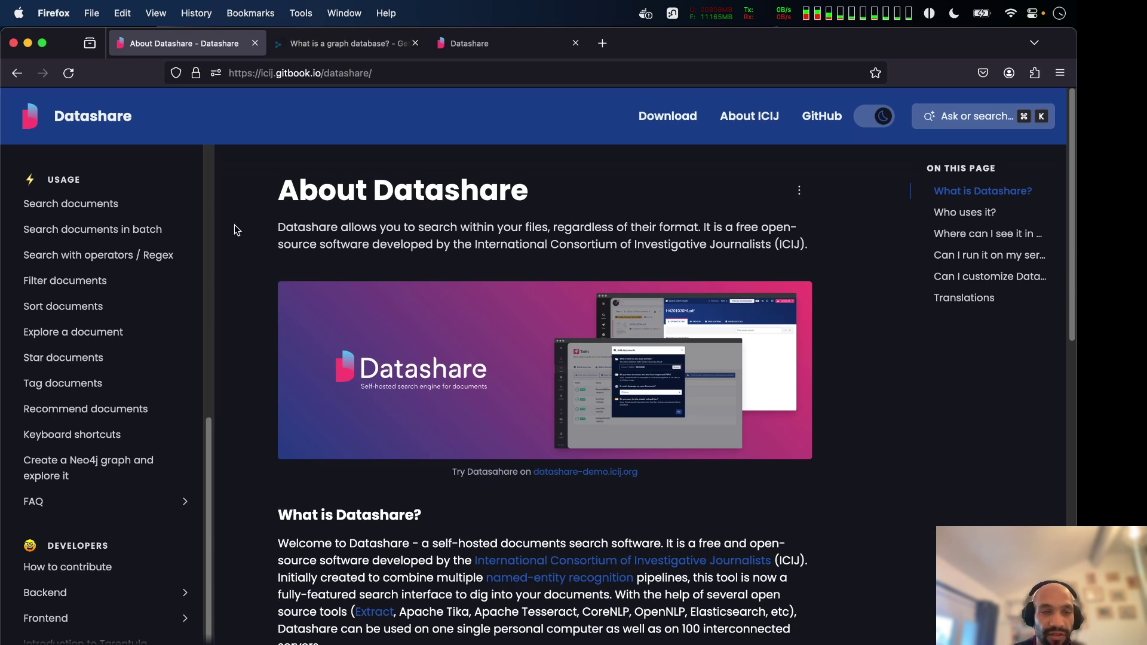
pyautogui.scroll(-3, 133, 328)
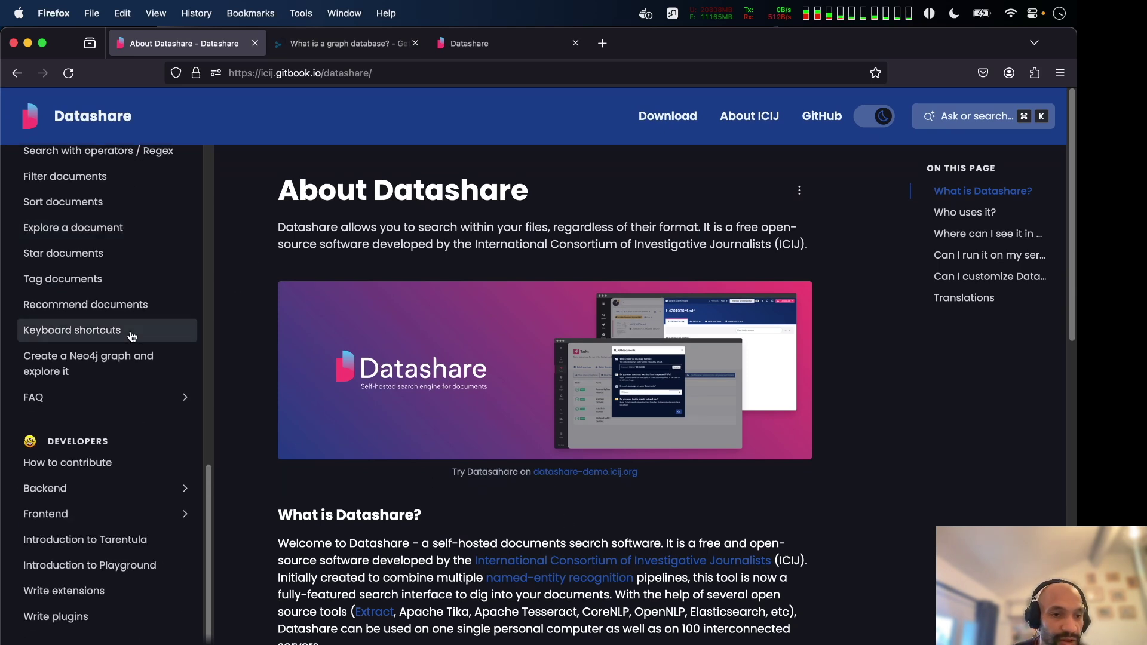
pyautogui.scroll(3, 95, 495)
pyautogui.scroll(5, 100, 481)
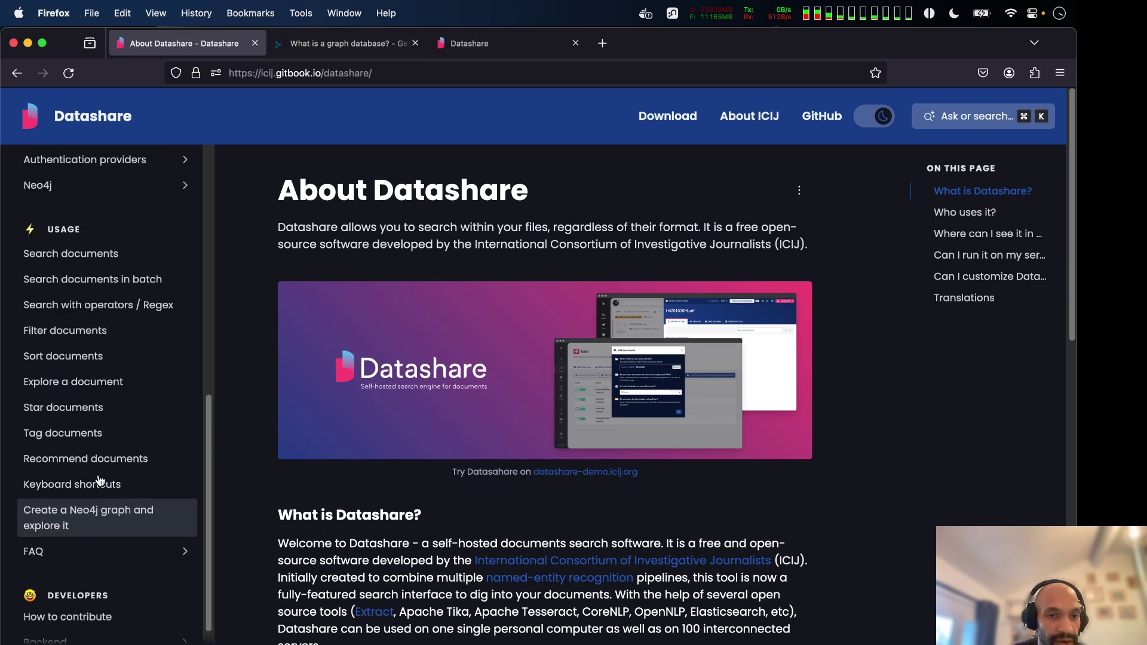
pyautogui.scroll(-8, 89, 448)
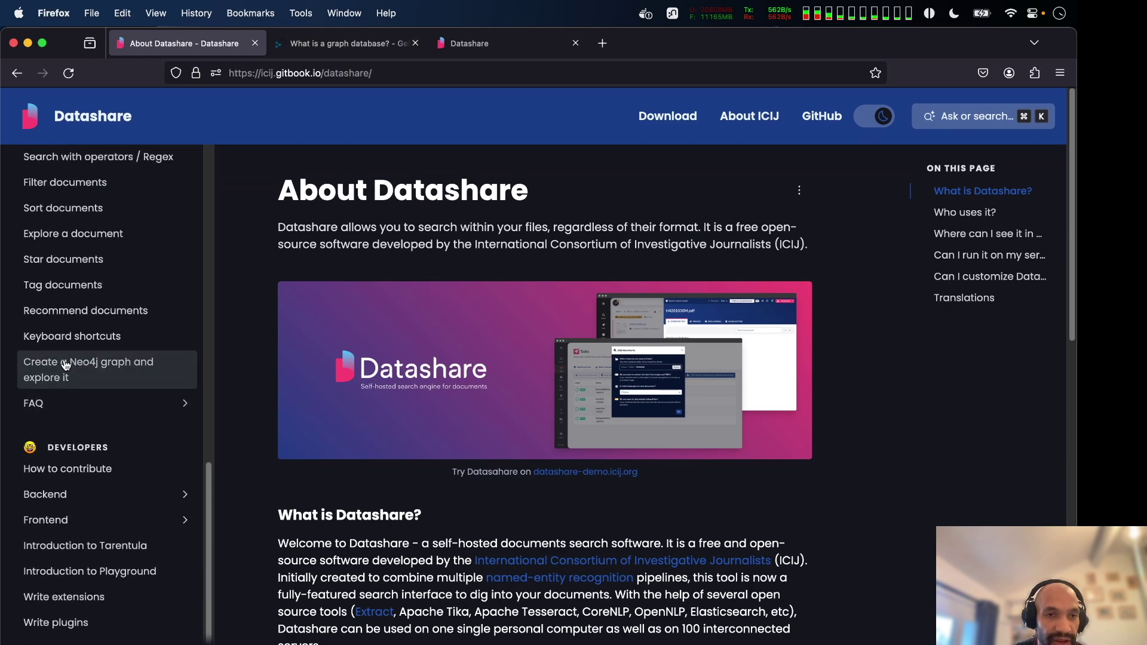
pyautogui.click(64, 364)
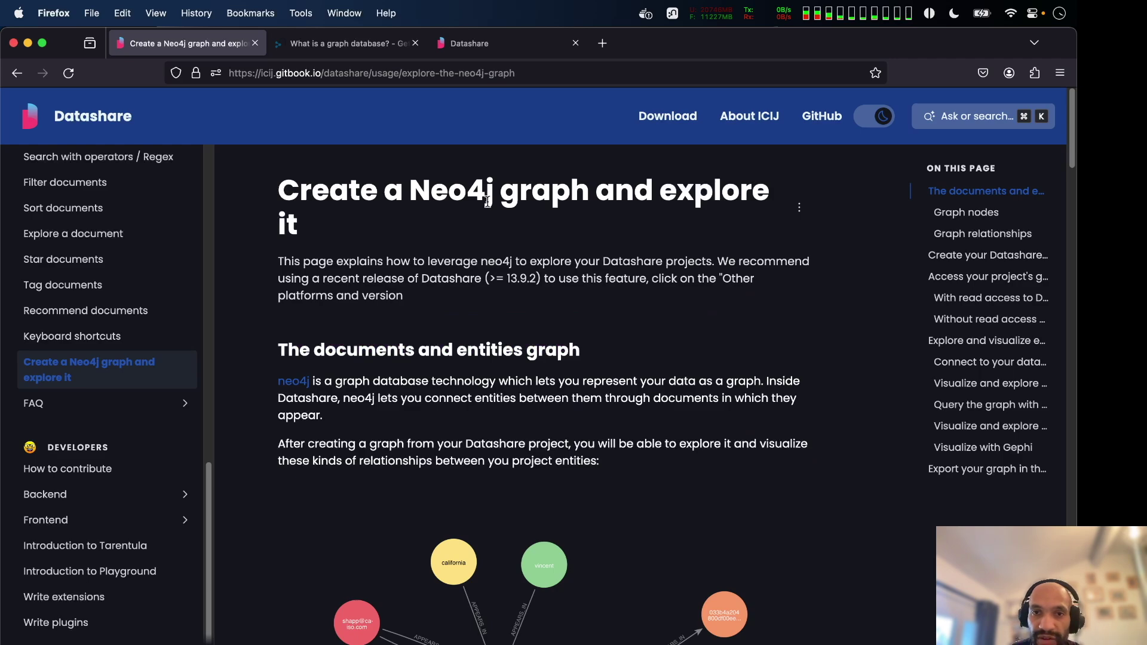
# Skim the page from the example graph through creating, accessing and importing the project's graph, as far as the Neo4j Bloom section
pyautogui.scroll(-10, 487, 201)
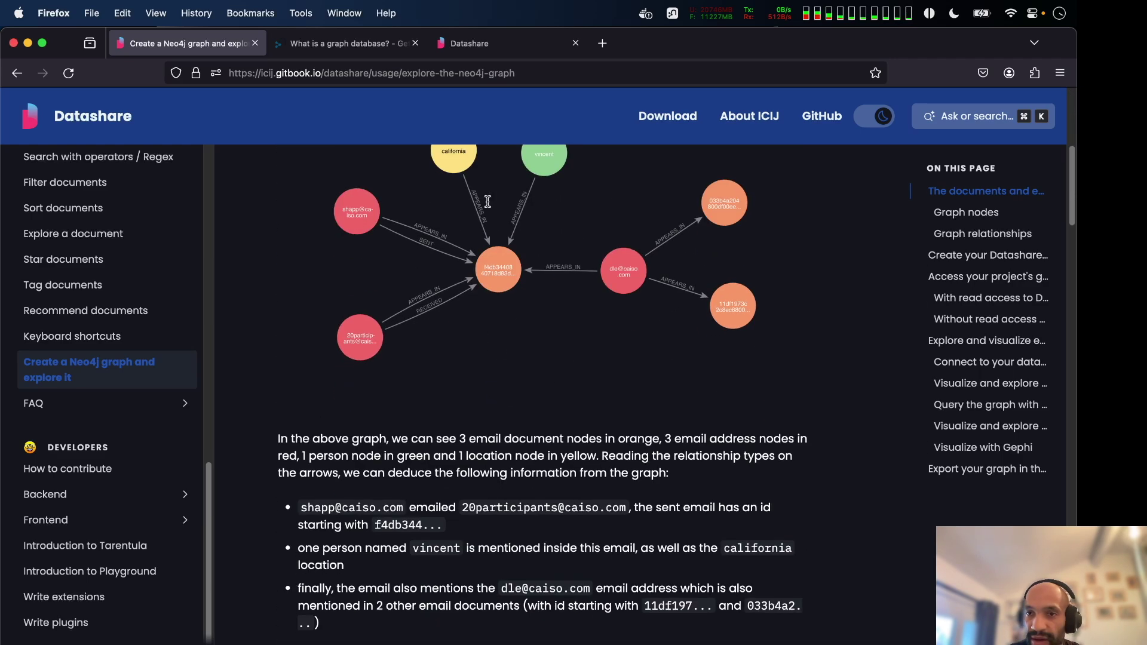
pyautogui.scroll(-12, 488, 203)
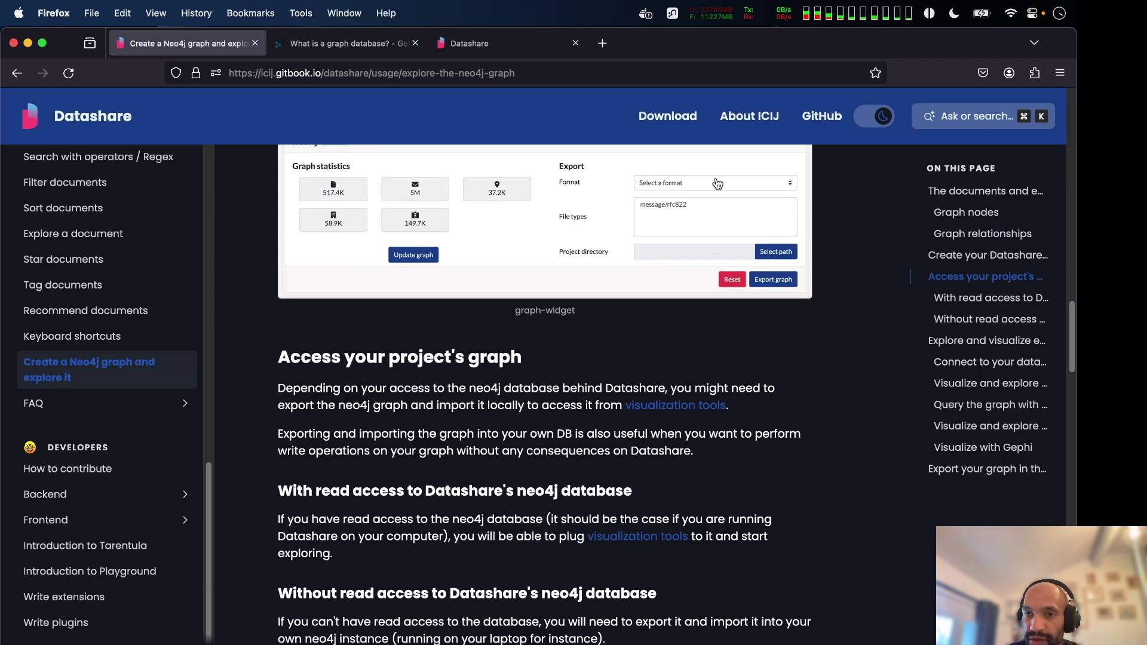
pyautogui.scroll(15, 900, 333)
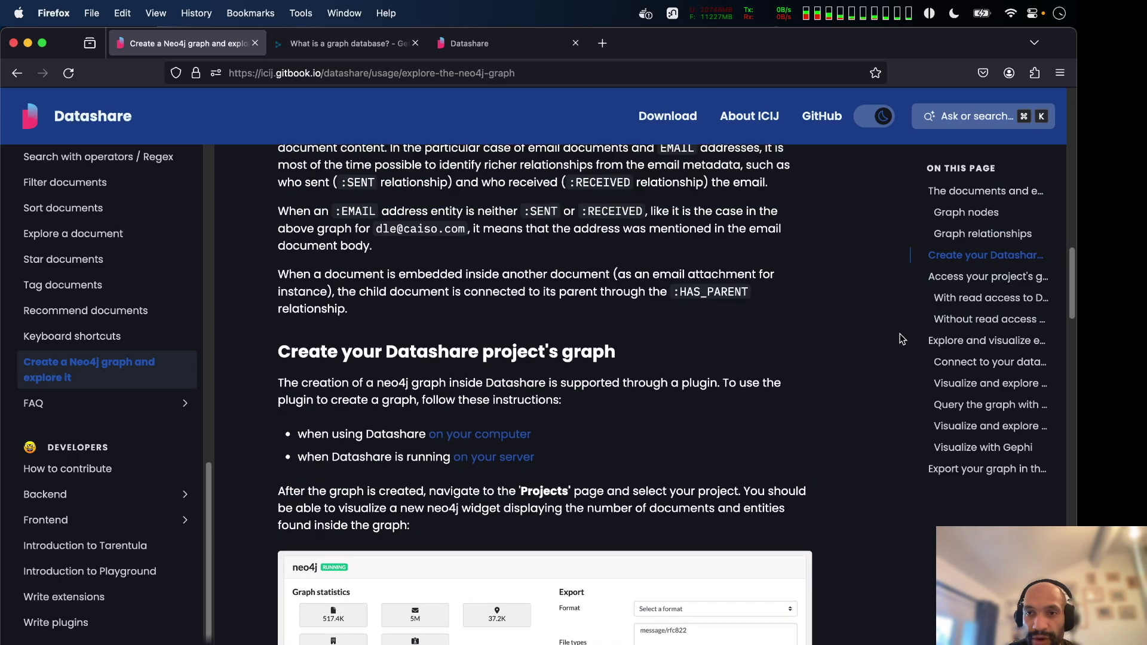
pyautogui.scroll(15, 898, 329)
pyautogui.scroll(-4, 898, 329)
pyautogui.scroll(-20, 898, 329)
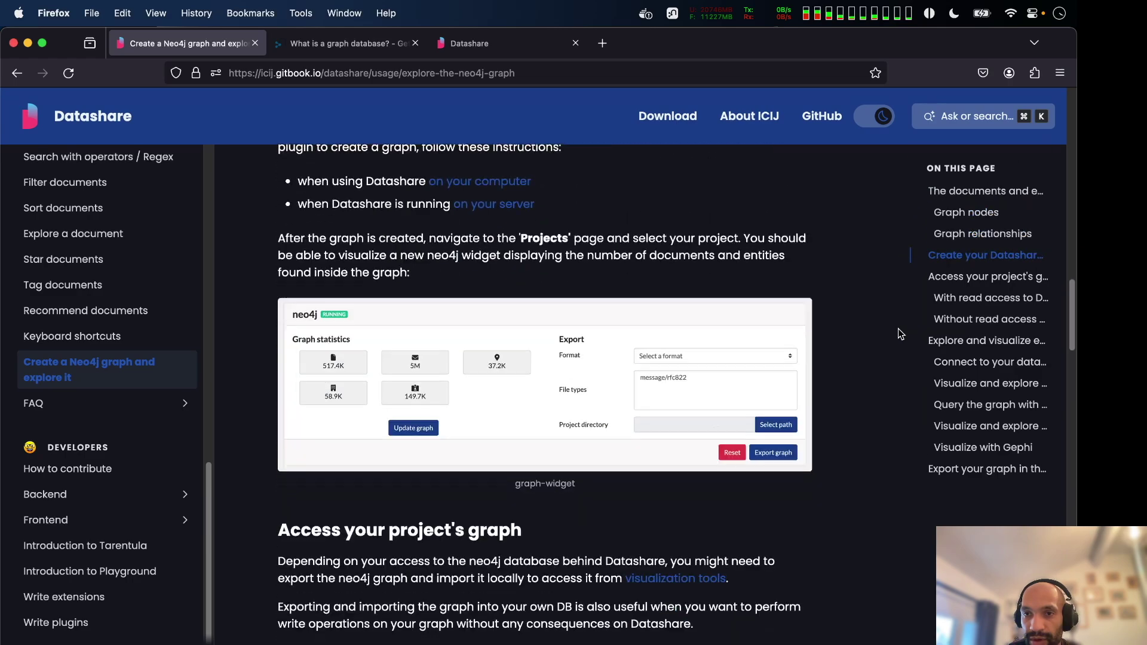
pyautogui.scroll(-15, 898, 329)
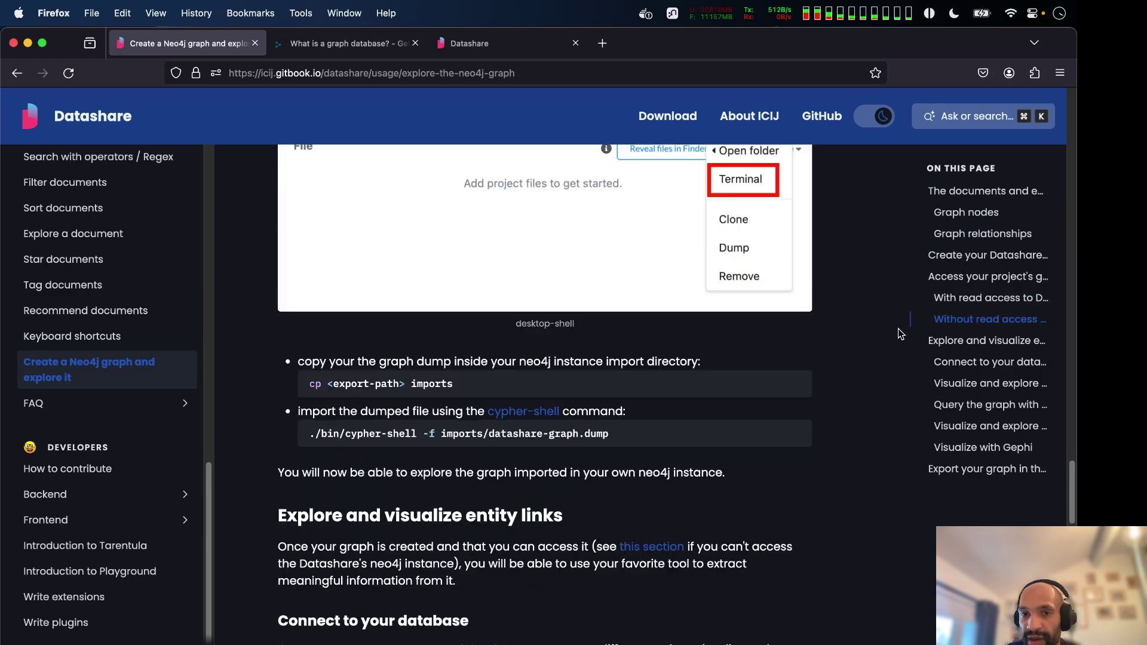
pyautogui.scroll(-10, 722, 303)
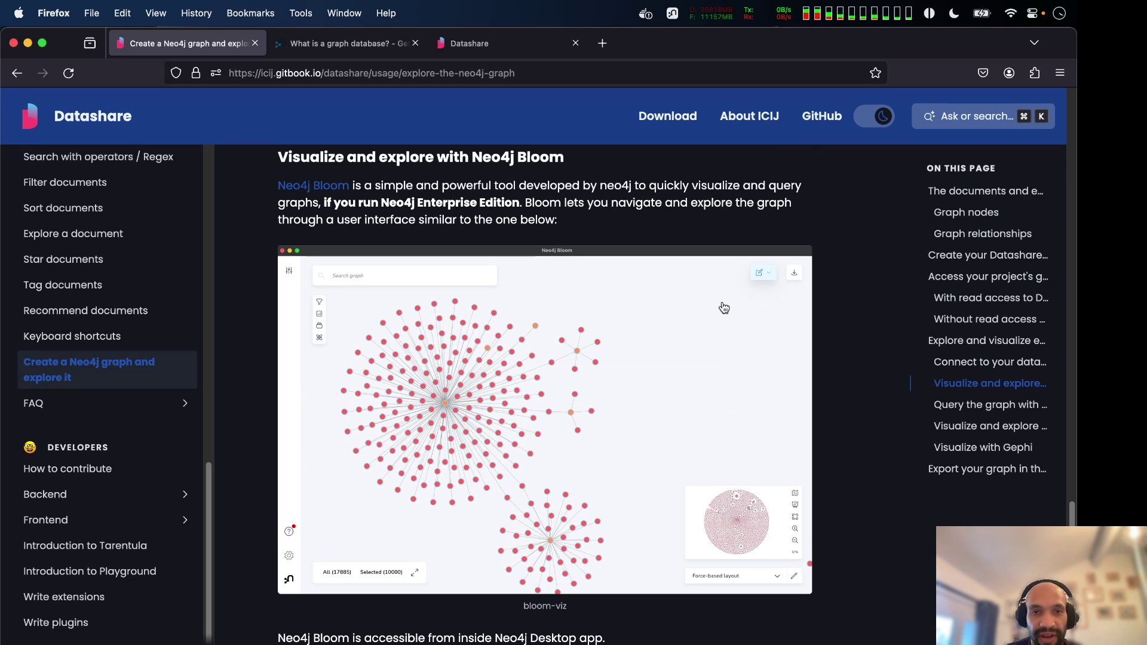
# Read about the graph exploration tools: Neo4j Bloom, Neo4j Browser with its Cypher query example, Linkurious Enterprise Explorer and Gephi
pyautogui.scroll(2, 722, 303)
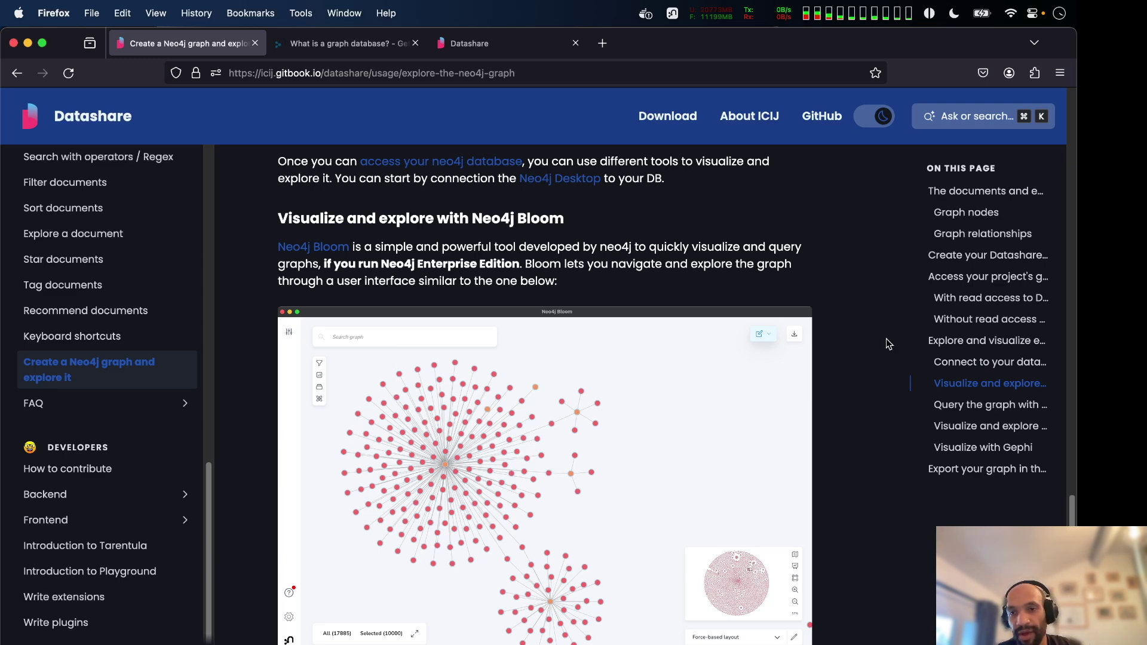
pyautogui.scroll(6, 886, 339)
pyautogui.scroll(-10, 887, 338)
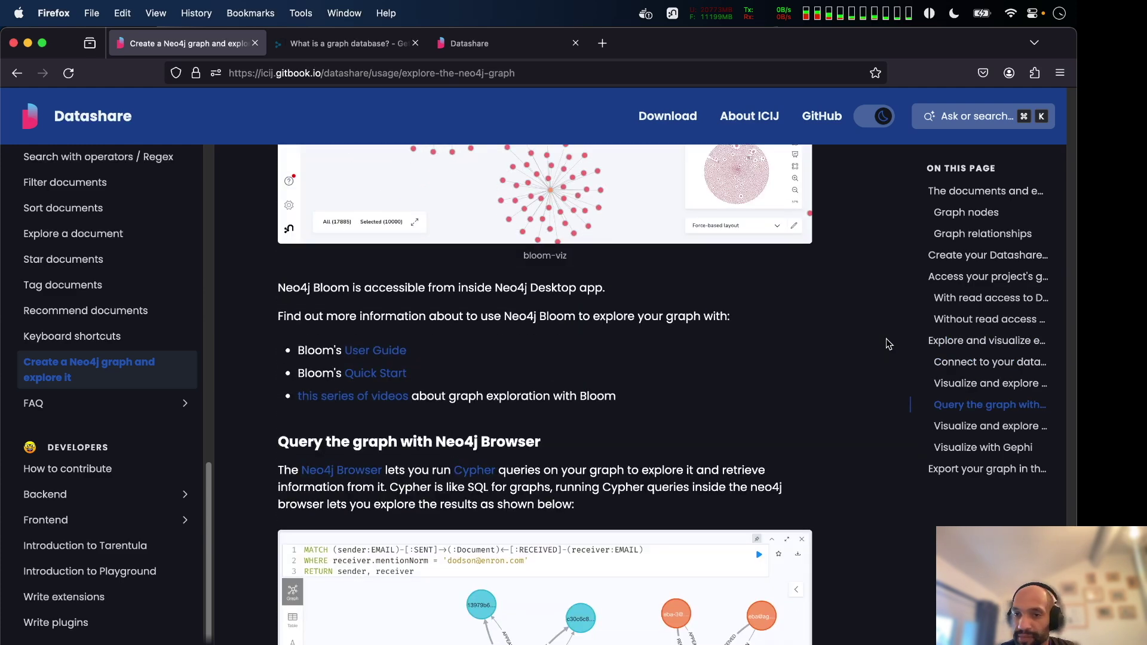
pyautogui.scroll(-2, 838, 342)
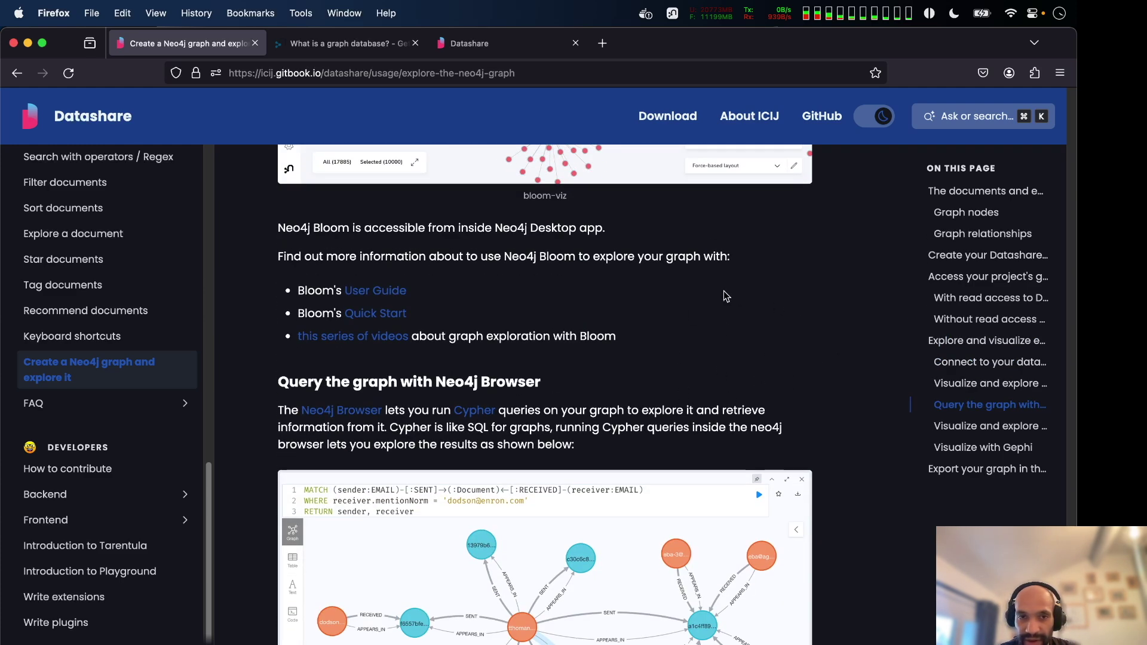
pyautogui.scroll(-5, 709, 250)
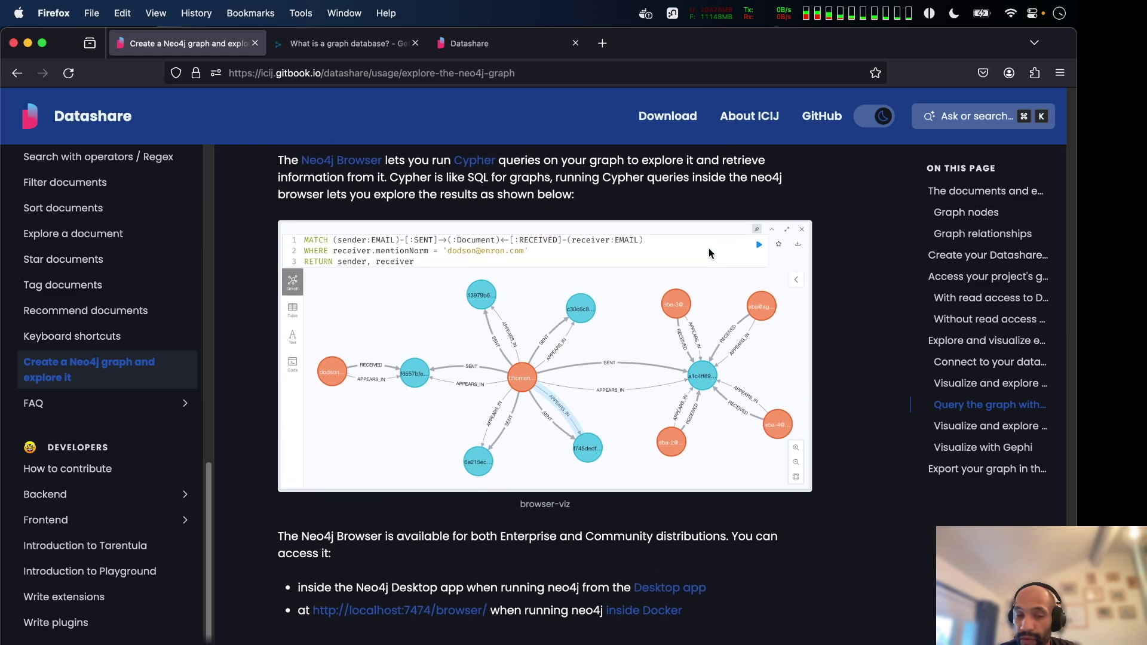
pyautogui.scroll(-9, 709, 248)
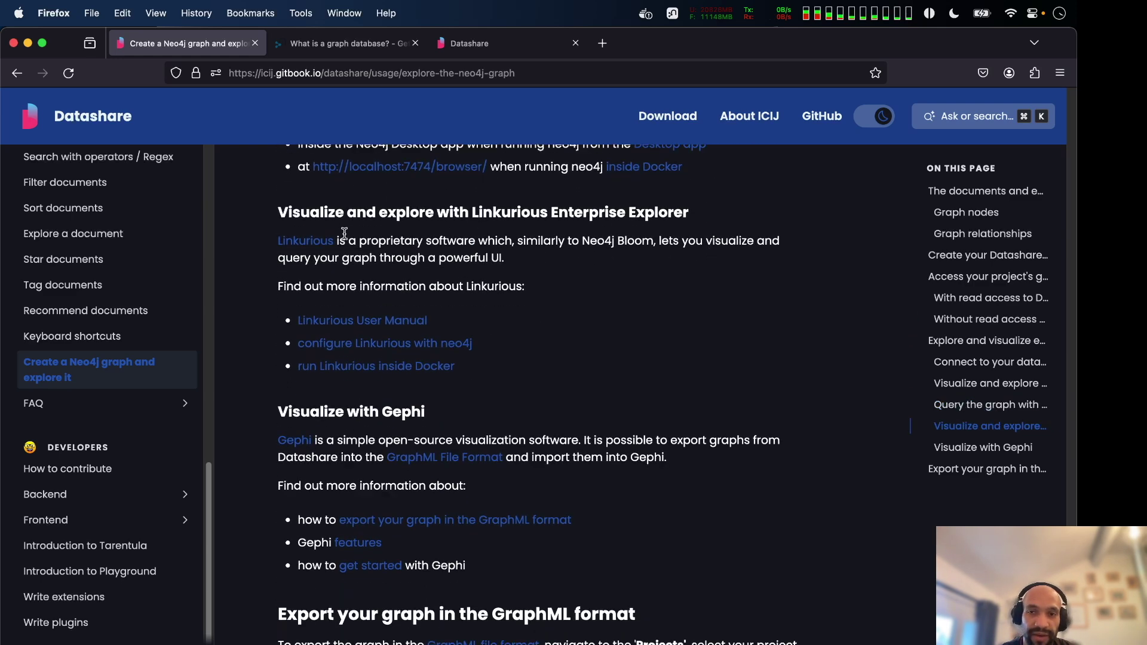
# Review the visualization tool sections again, going back from Linkurious to "Explore and visualize entity links"
pyautogui.scroll(2, 344, 233)
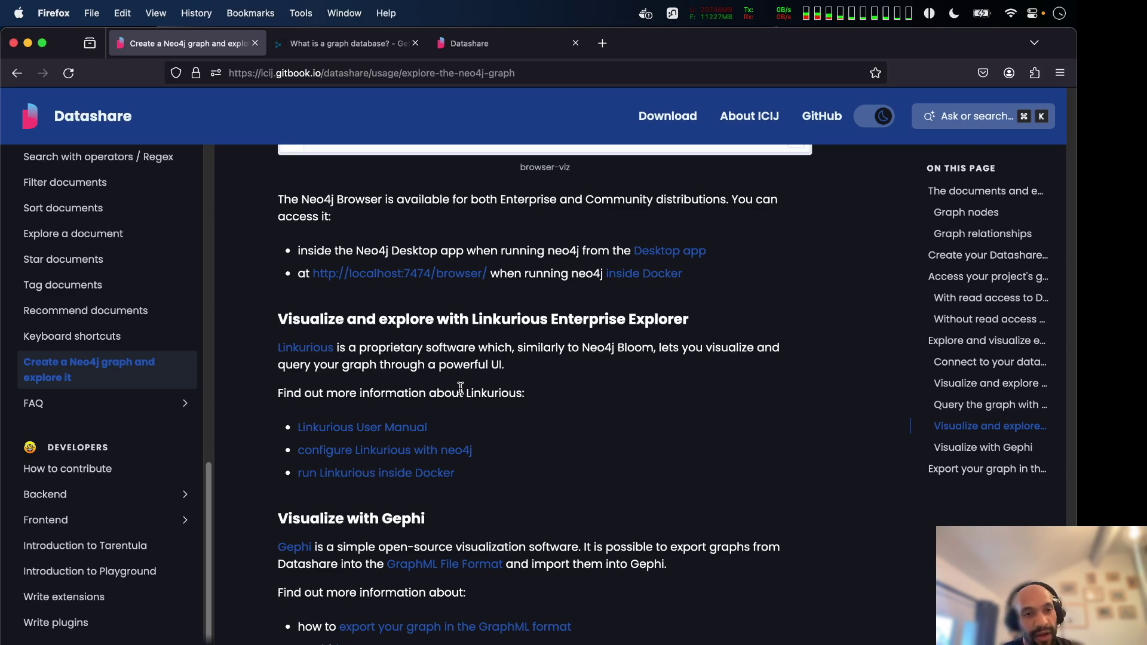
pyautogui.scroll(8, 460, 389)
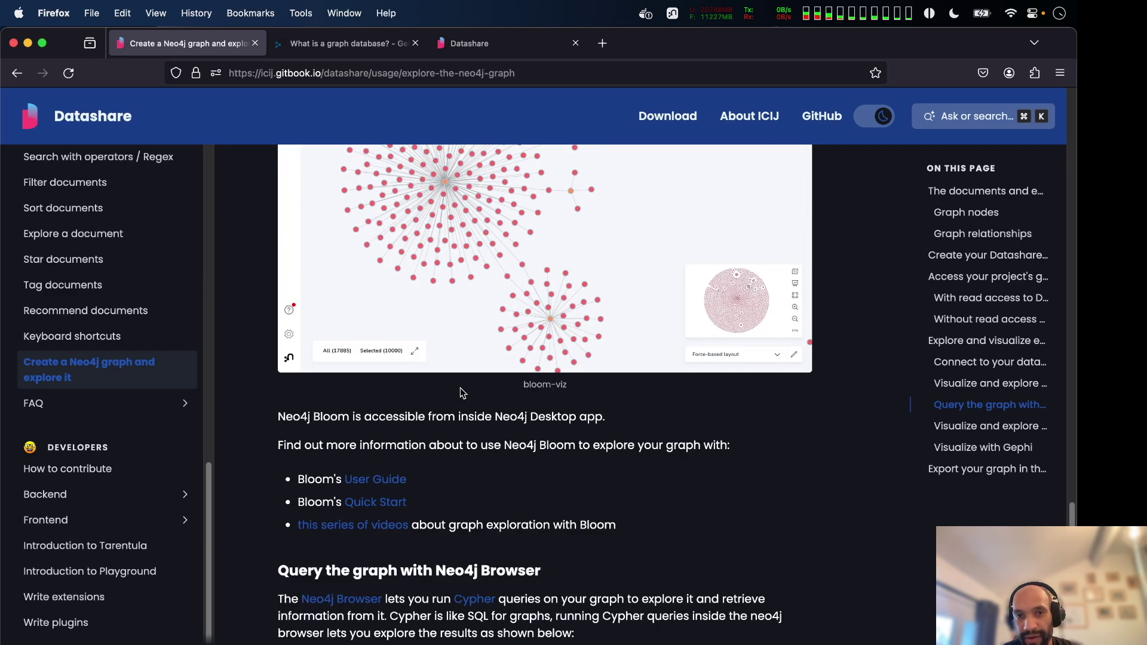
pyautogui.scroll(-1, 460, 388)
pyautogui.scroll(-1, 460, 388)
pyautogui.scroll(10, 460, 388)
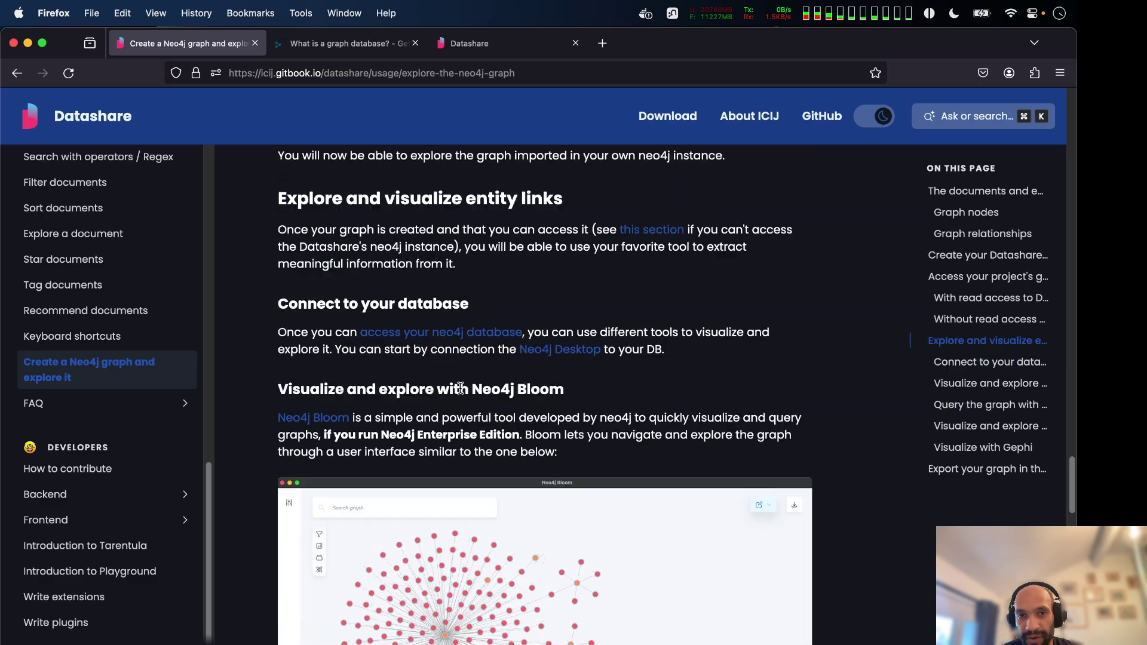
pyautogui.scroll(1, 462, 394)
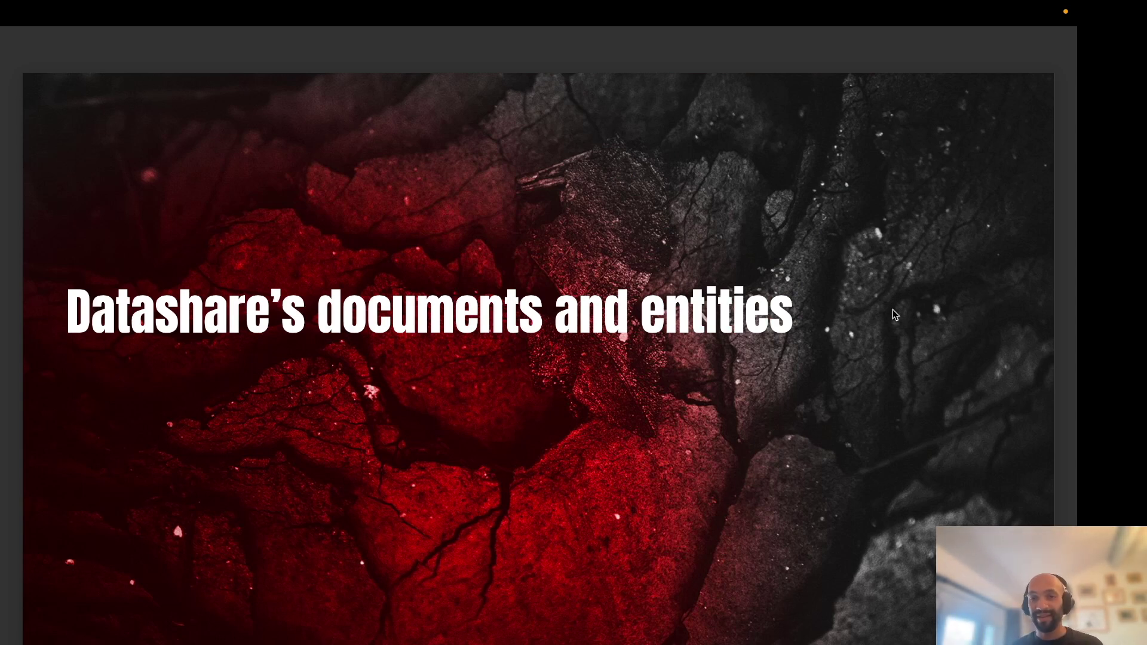
# Switch from the slides to Firefox and show the Enron Corpus project page of the local Datashare instance
pyautogui.press('super+Tab')
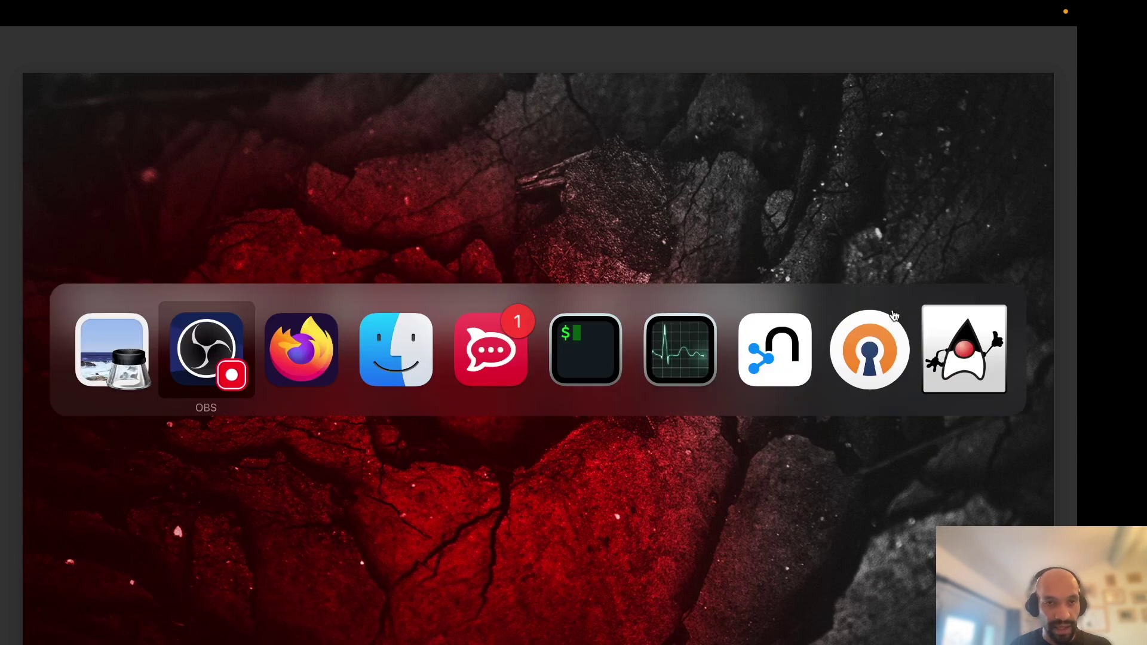
pyautogui.press('super+Tab')
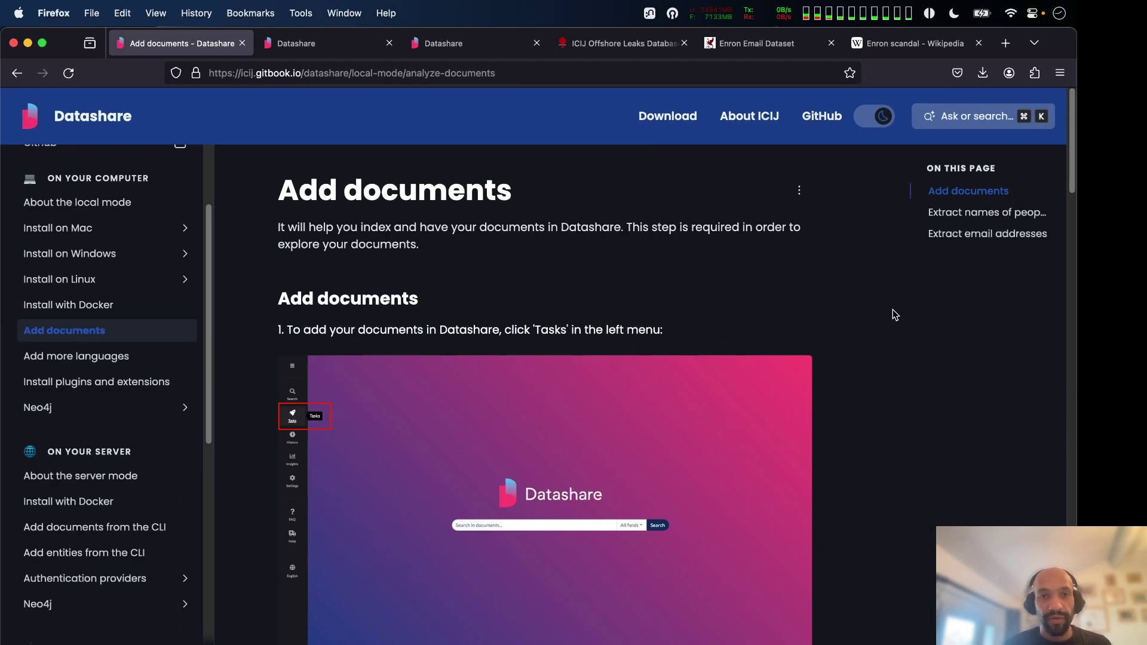
pyautogui.click(436, 50)
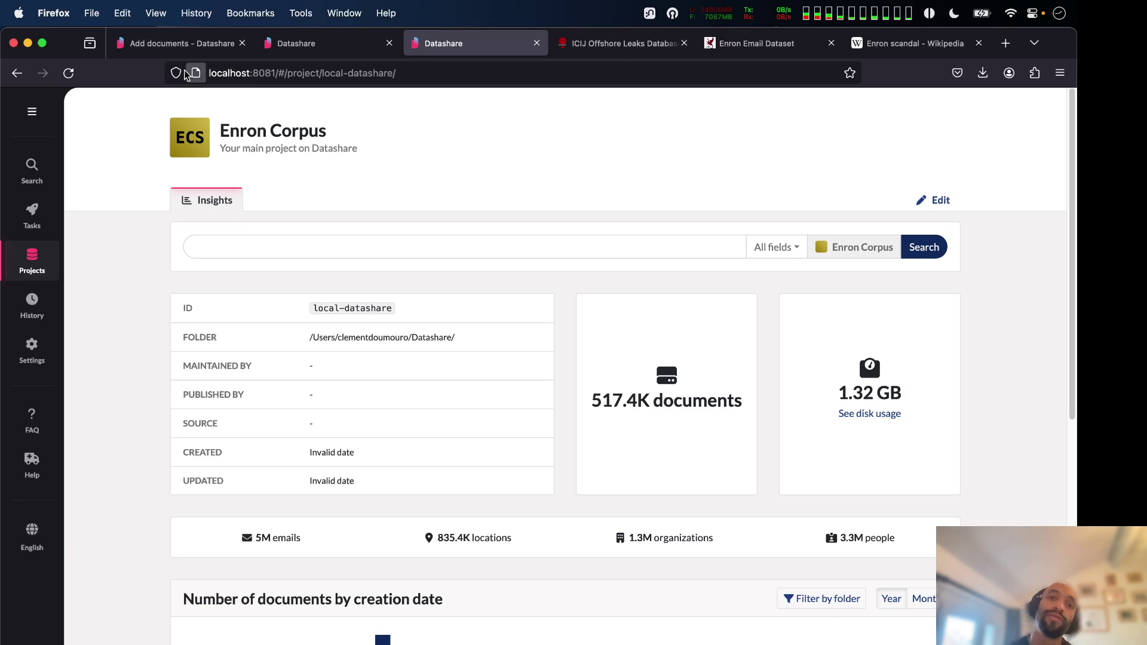
# Look at the "Add documents" documentation page again and bring up the home page of the Datashare demo instance
pyautogui.click(173, 46)
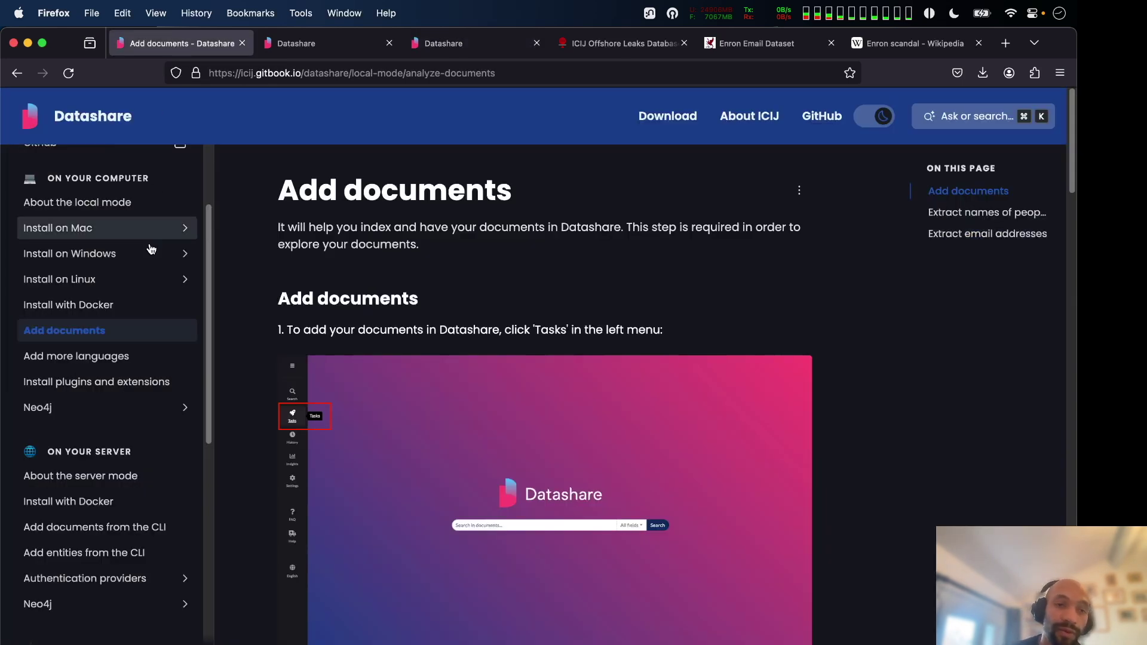
pyautogui.scroll(-1, 142, 347)
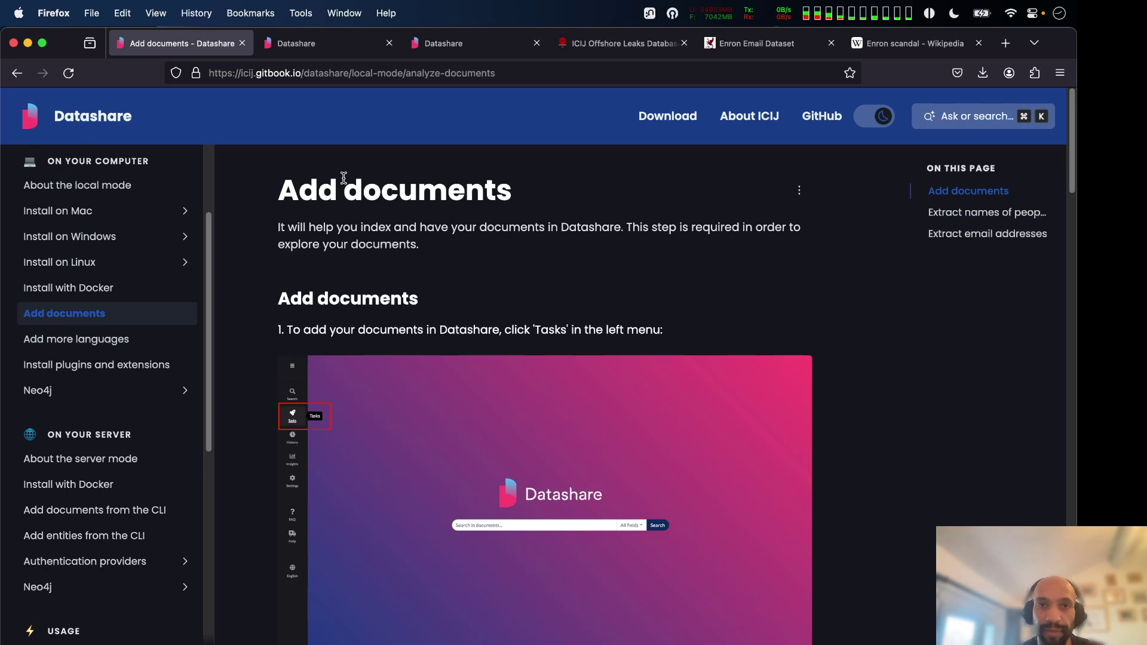
pyautogui.click(303, 44)
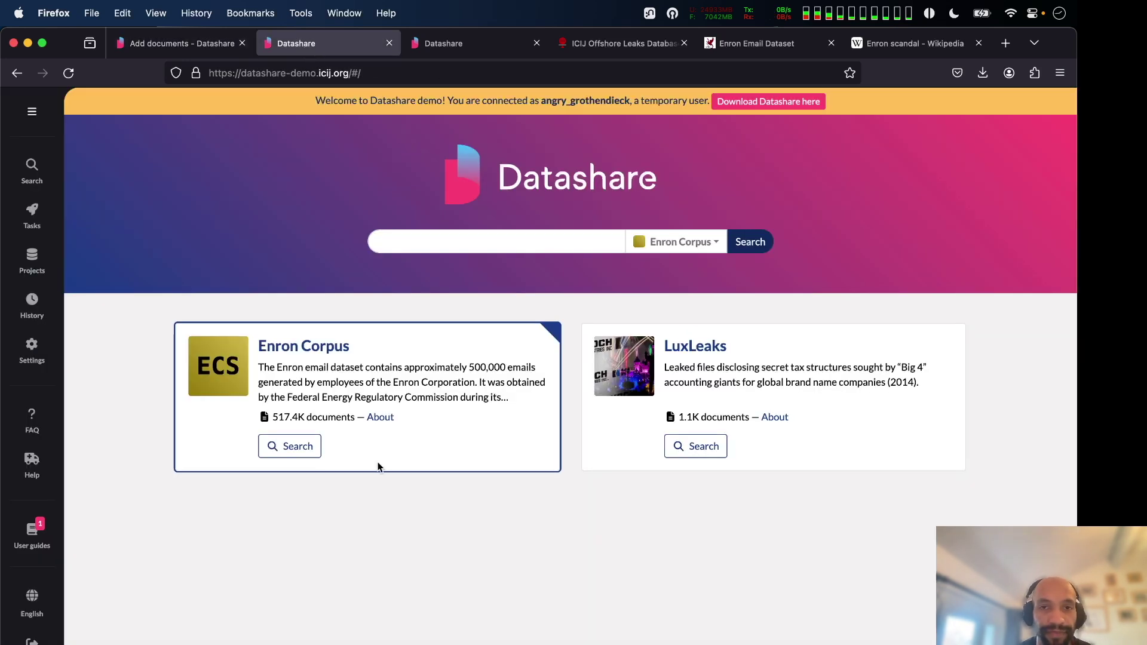
# Show the demo instance's address, and open the Enron Corpus project from the local Datashare home page to point out its document count
pyautogui.click(229, 76)
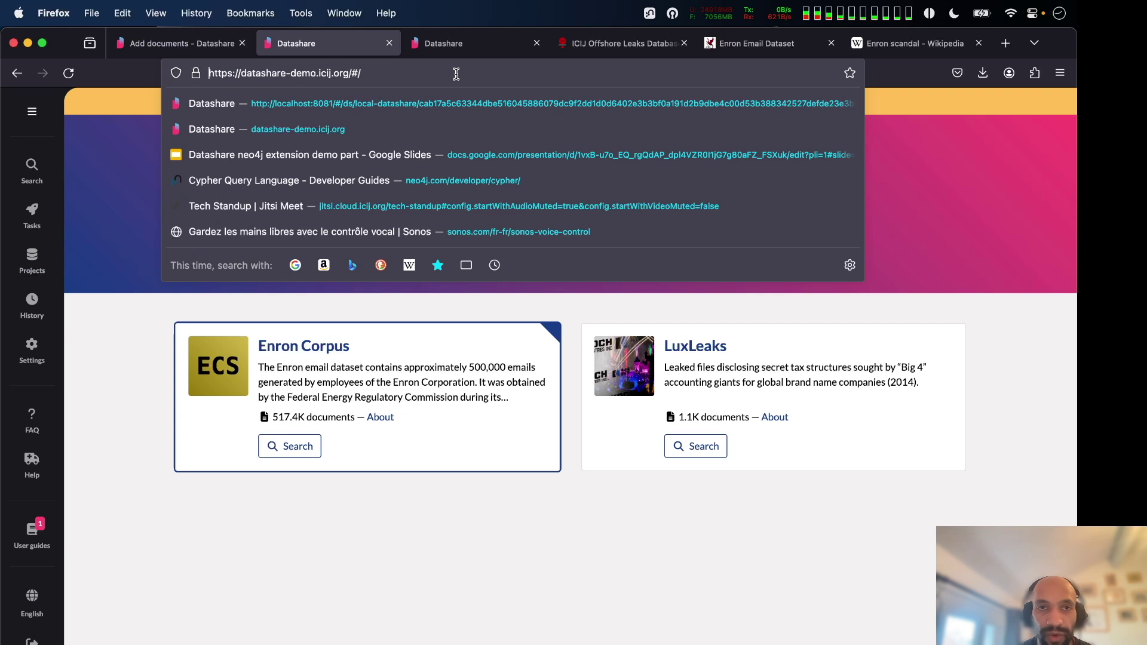
pyautogui.click(428, 598)
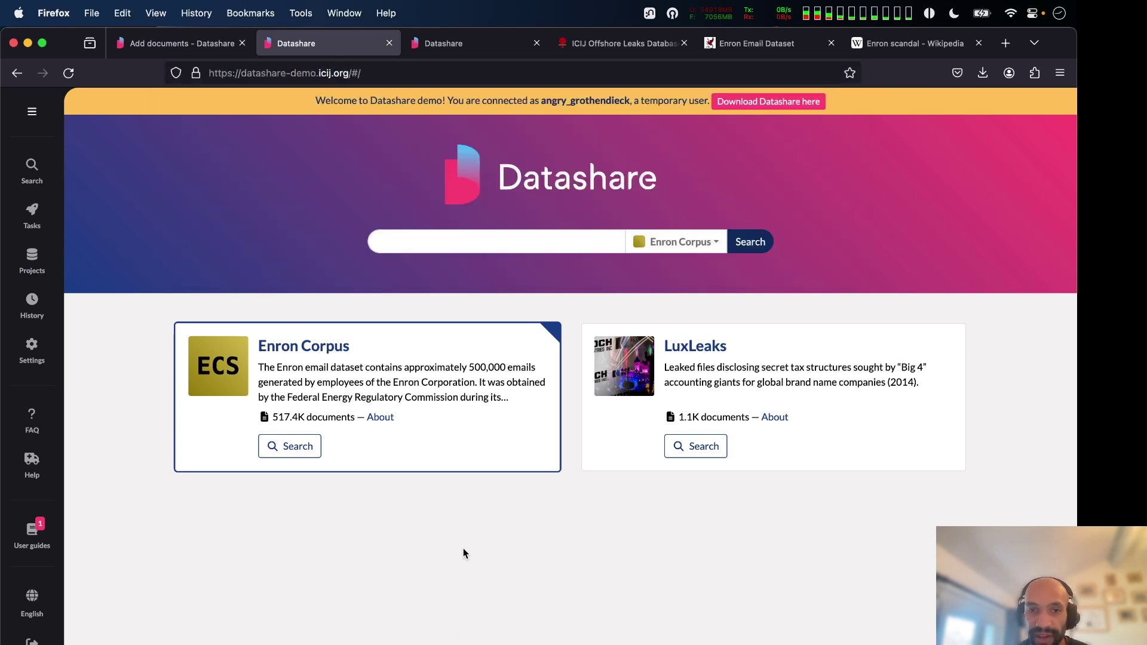
pyautogui.click(472, 51)
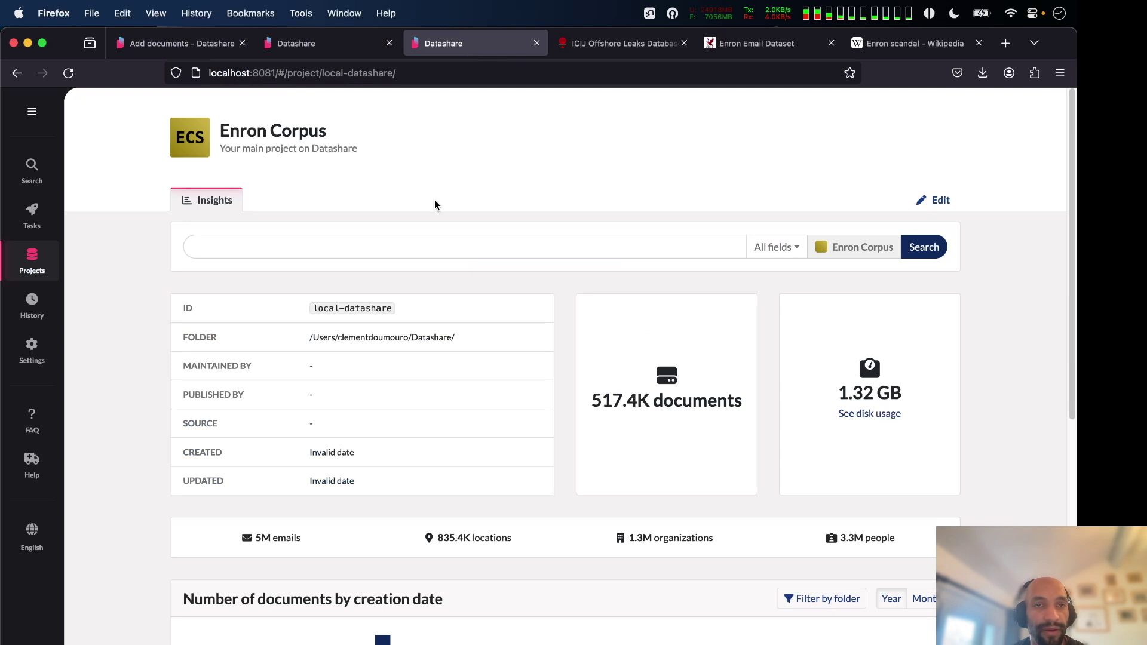
pyautogui.click(32, 111)
pyautogui.click(96, 112)
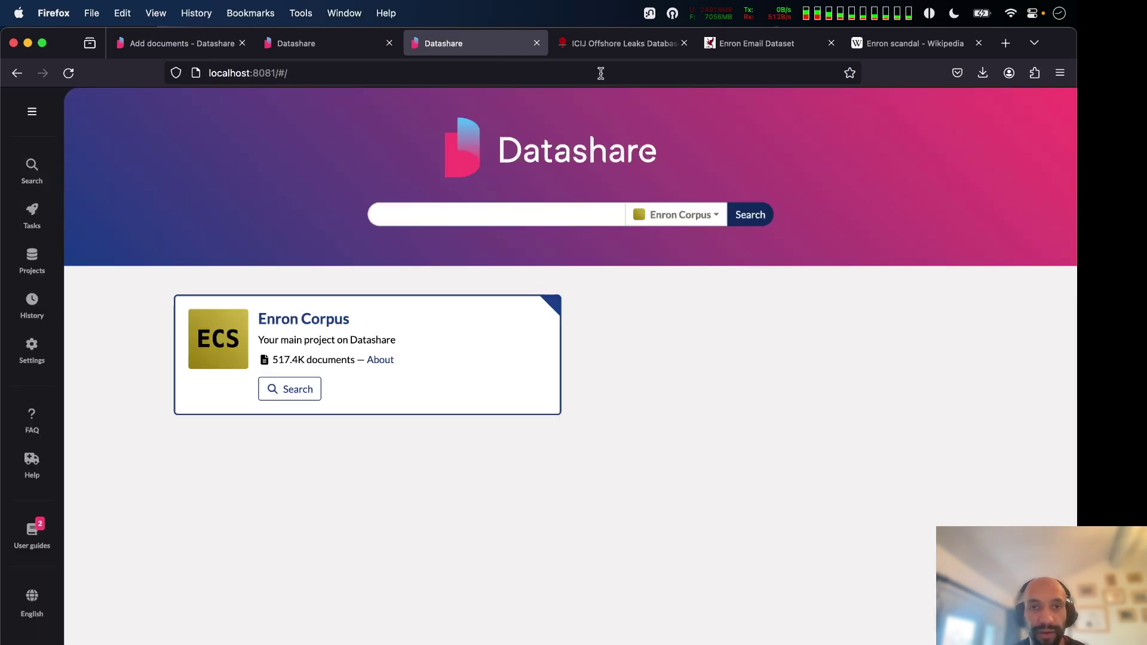
pyautogui.click(309, 324)
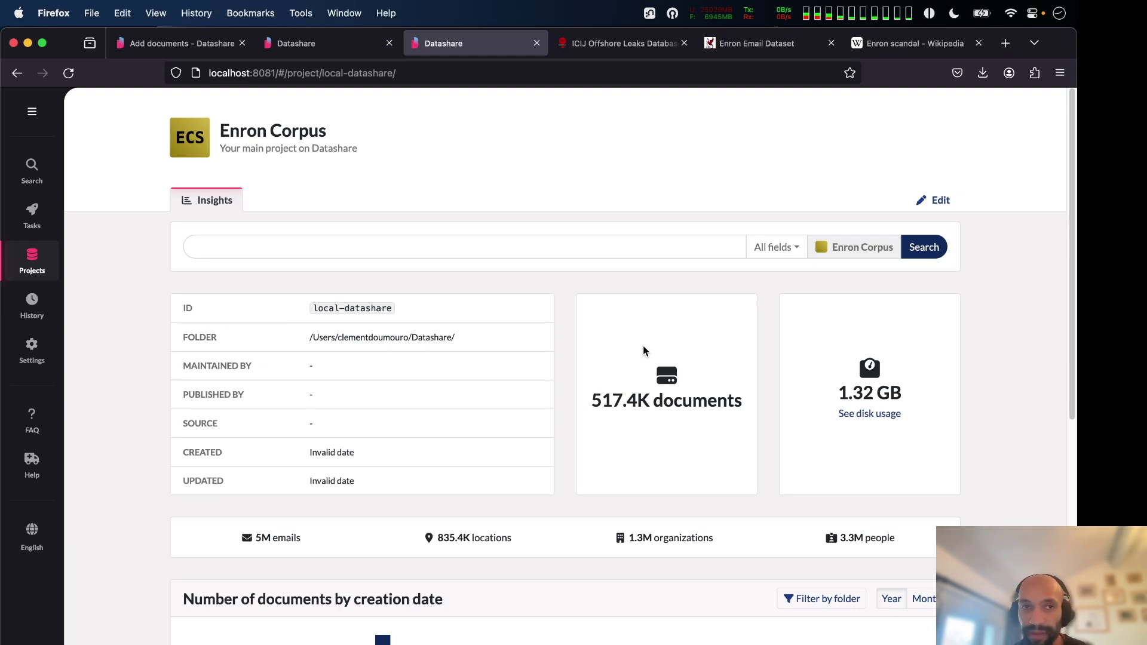
pyautogui.moveTo(591, 400); pyautogui.dragTo(777, 402)
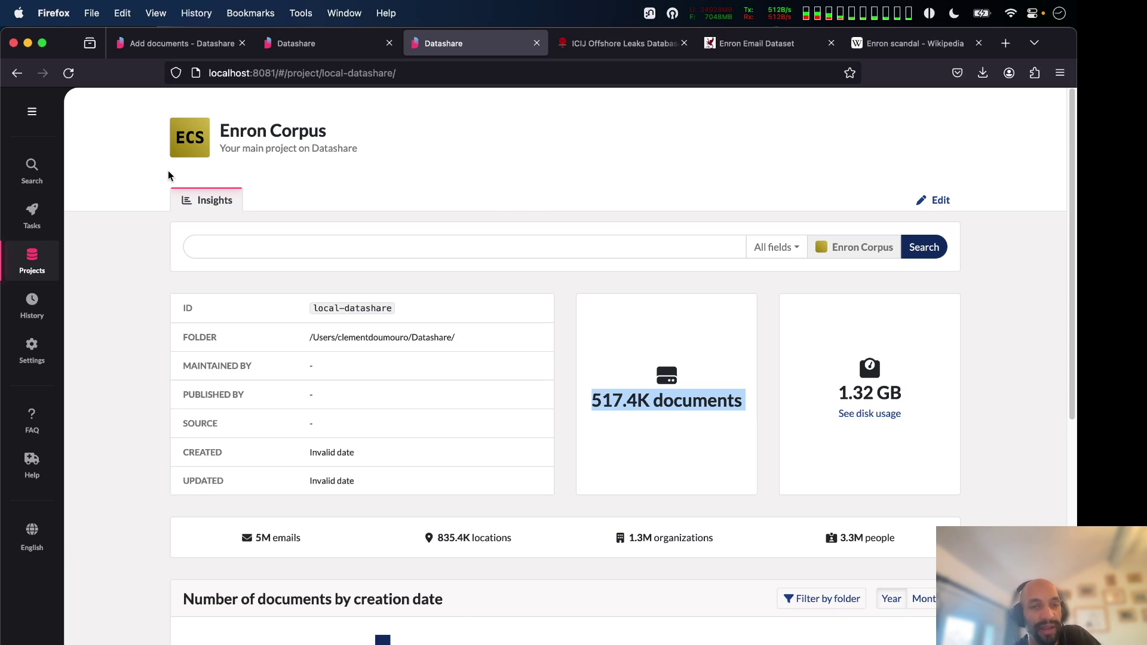
# Review the document analysis tasks and the Add documents options, including the folder to index, and close them without starting a task
pyautogui.click(32, 218)
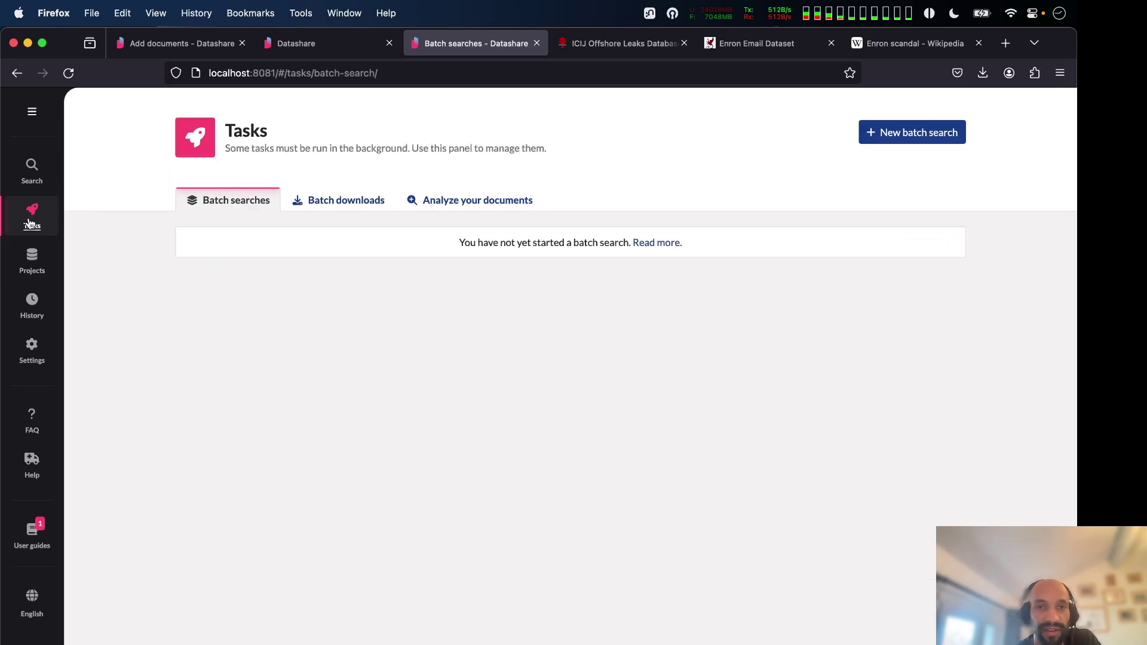
pyautogui.click(469, 199)
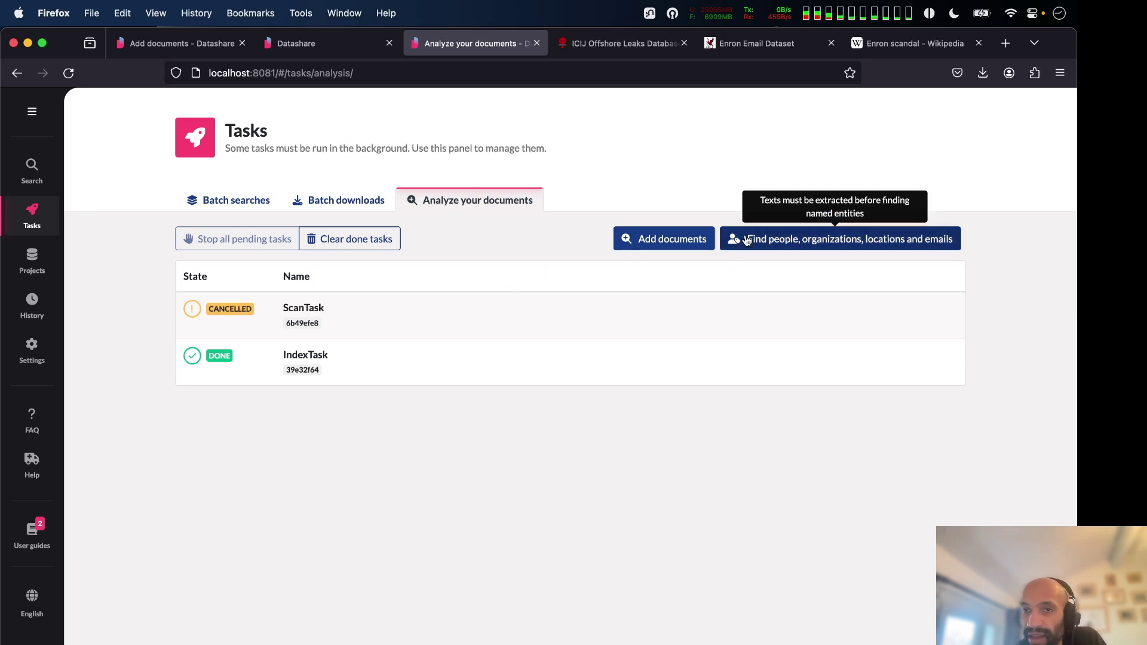
pyautogui.click(644, 242)
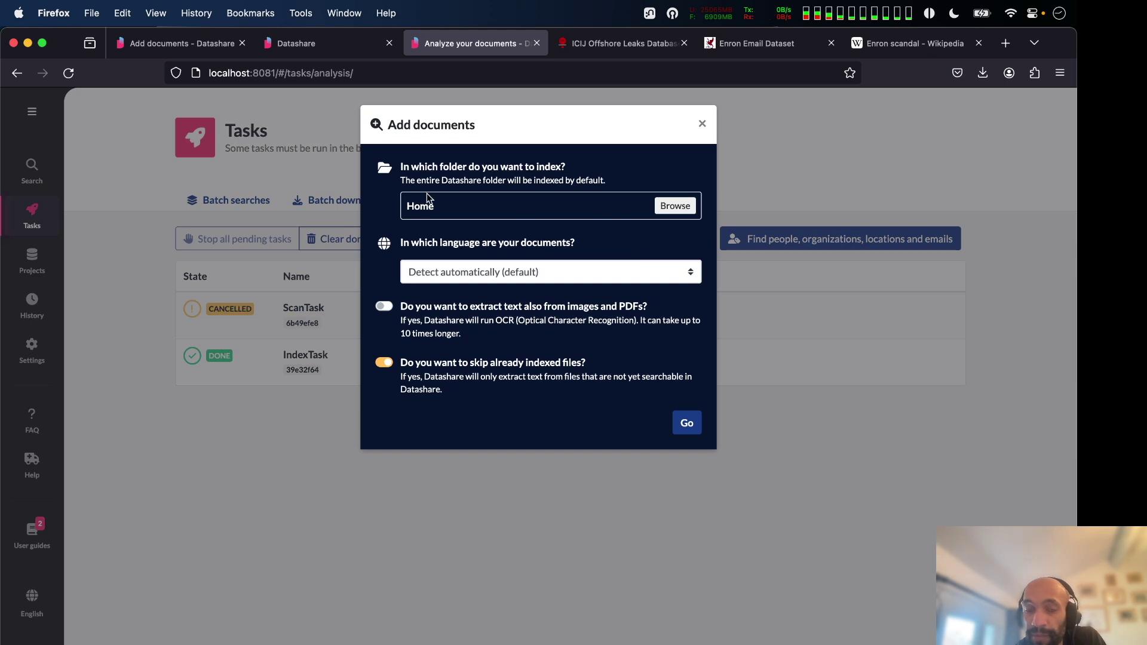
pyautogui.moveTo(411, 180); pyautogui.dragTo(634, 185)
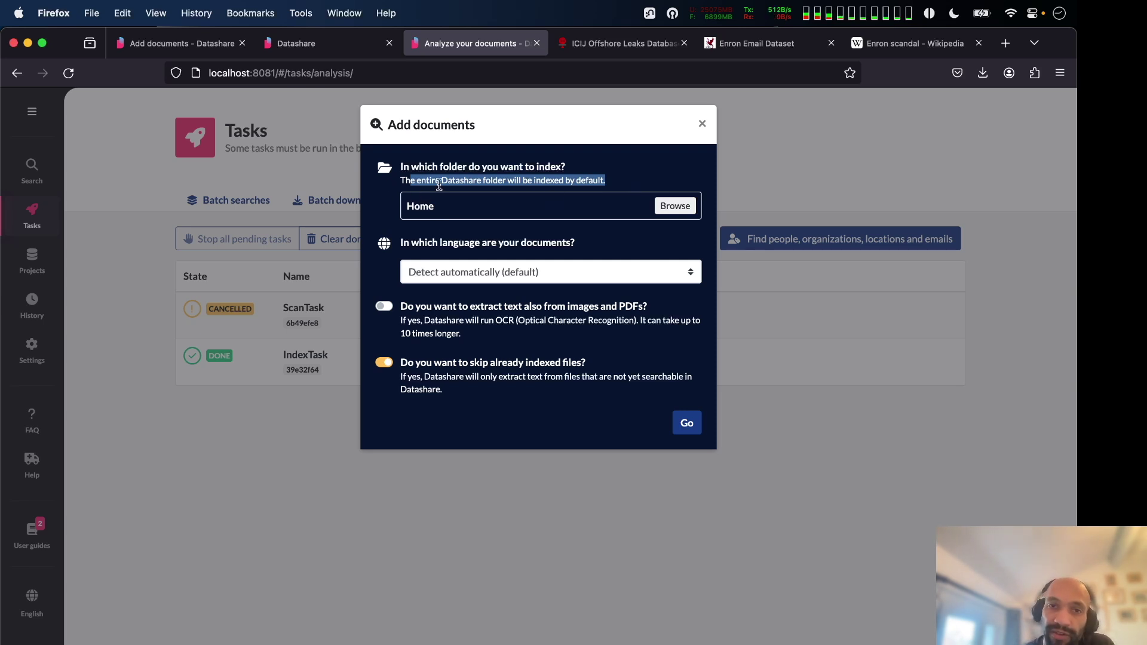
pyautogui.click(490, 180)
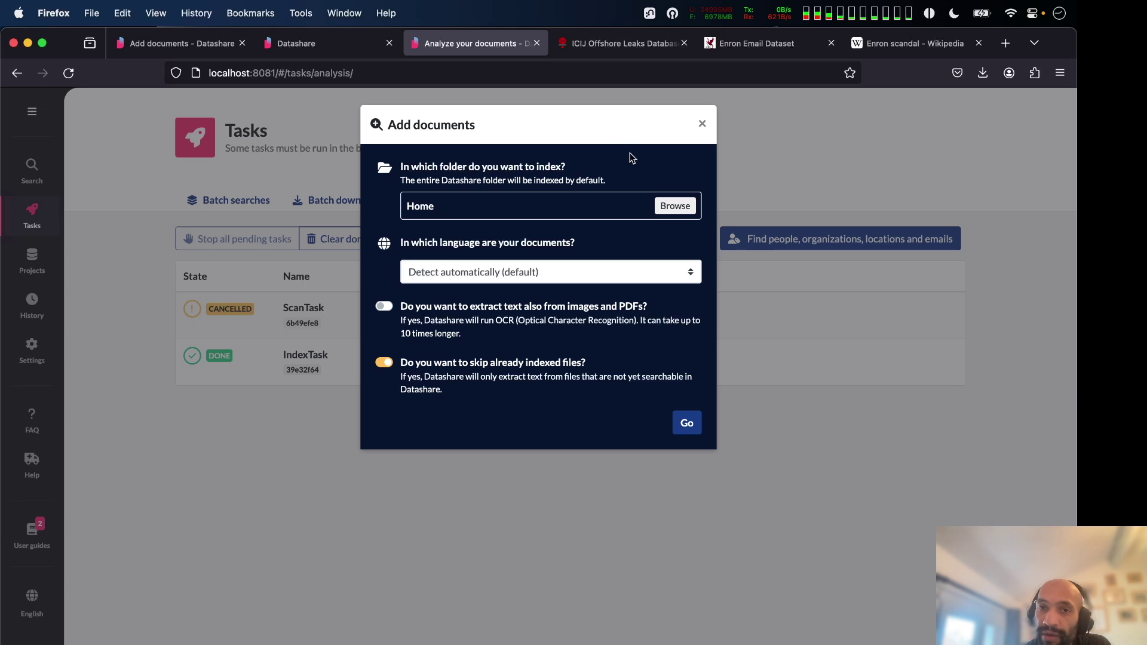
pyautogui.click(702, 124)
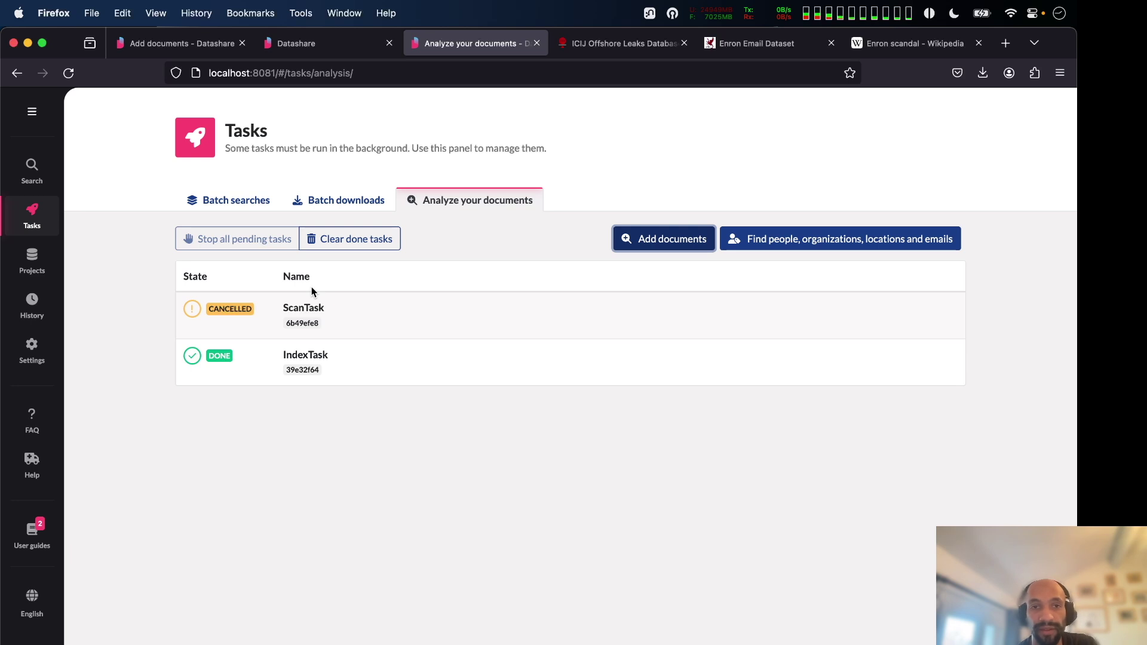
pyautogui.press('ctrl+super+q')
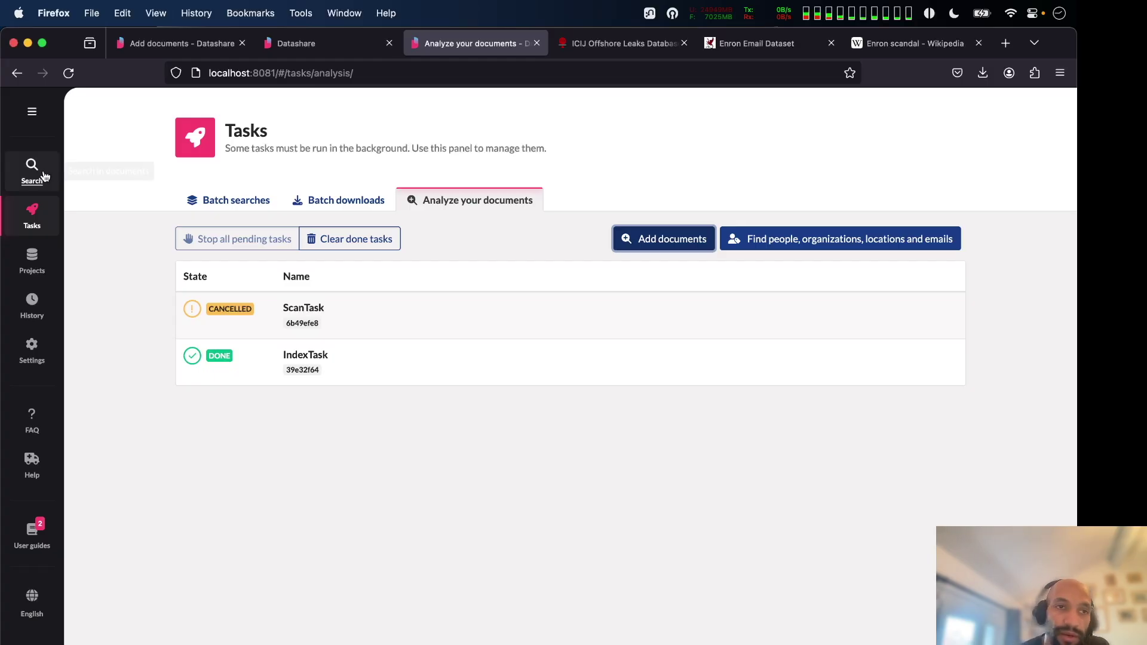
# Browse the Enron Corpus documents and read the extracted text of document 103, "Re: FW: fixed forward or other Collar floor gas price terms"
pyautogui.click(33, 172)
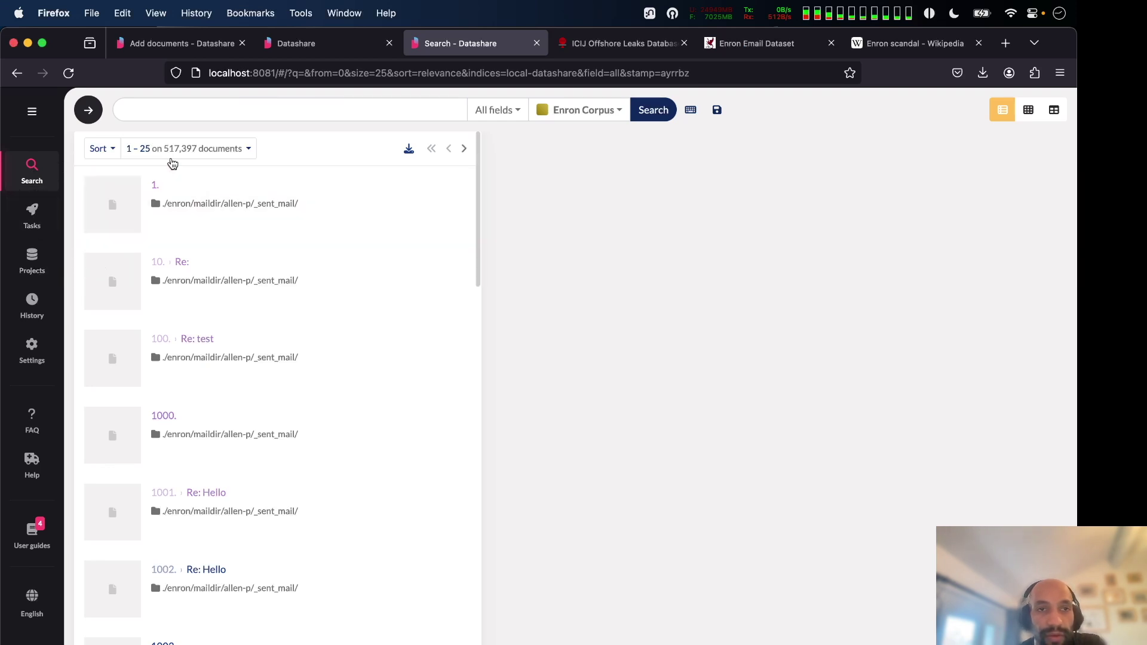
pyautogui.scroll(-15, 250, 261)
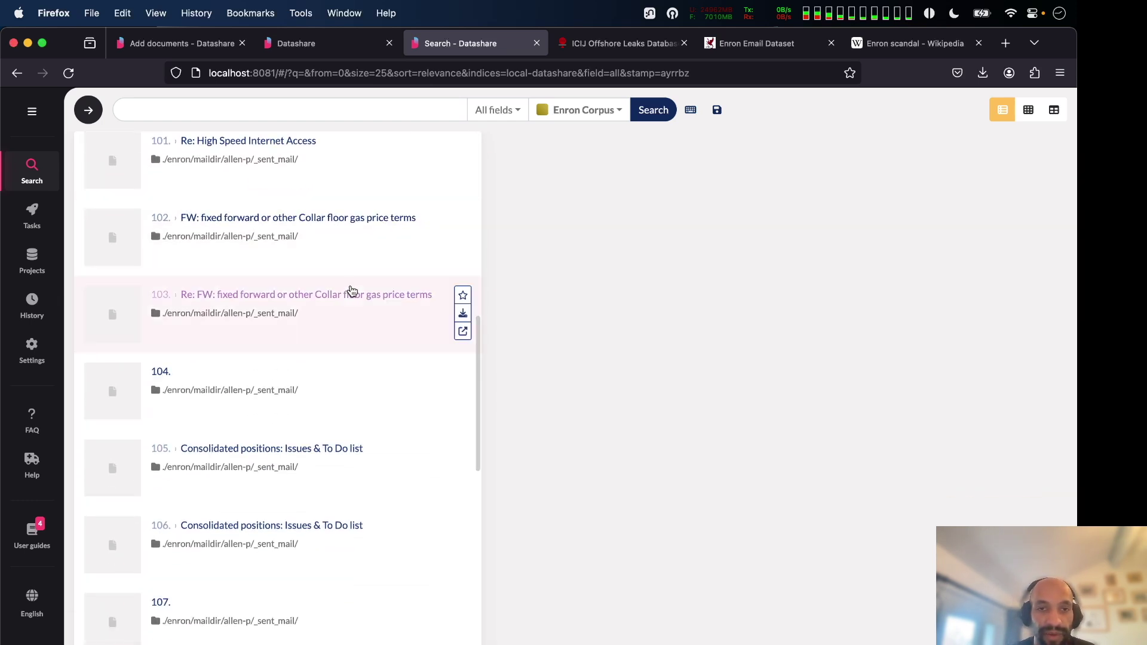
pyautogui.click(352, 305)
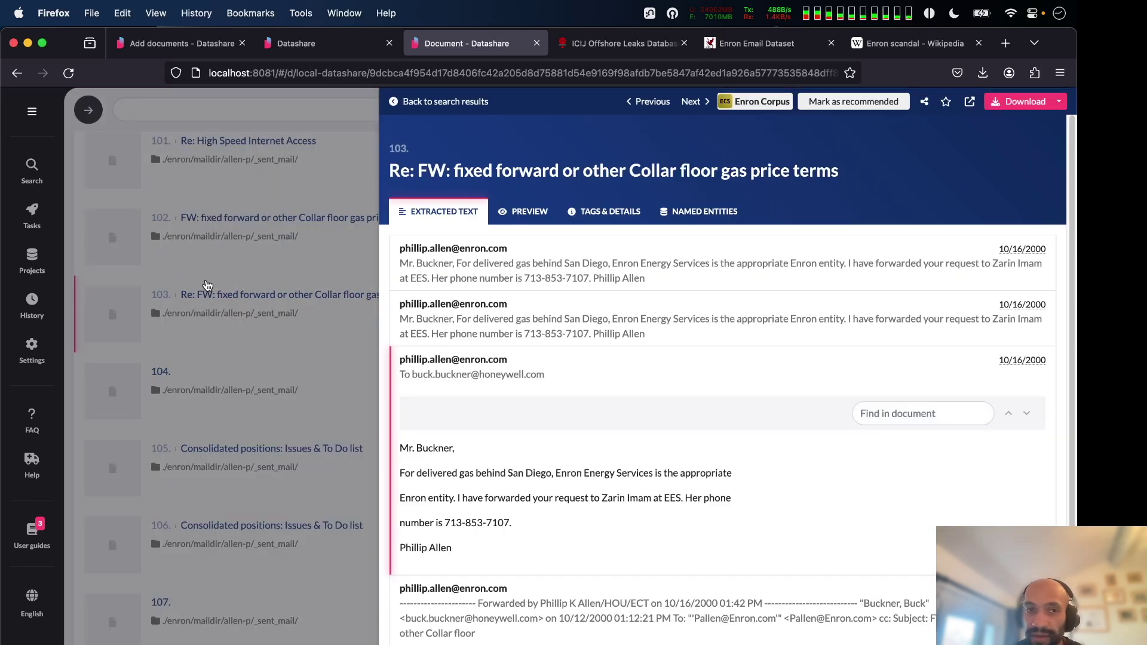
pyautogui.scroll(-3, 504, 418)
pyautogui.scroll(-1, 505, 418)
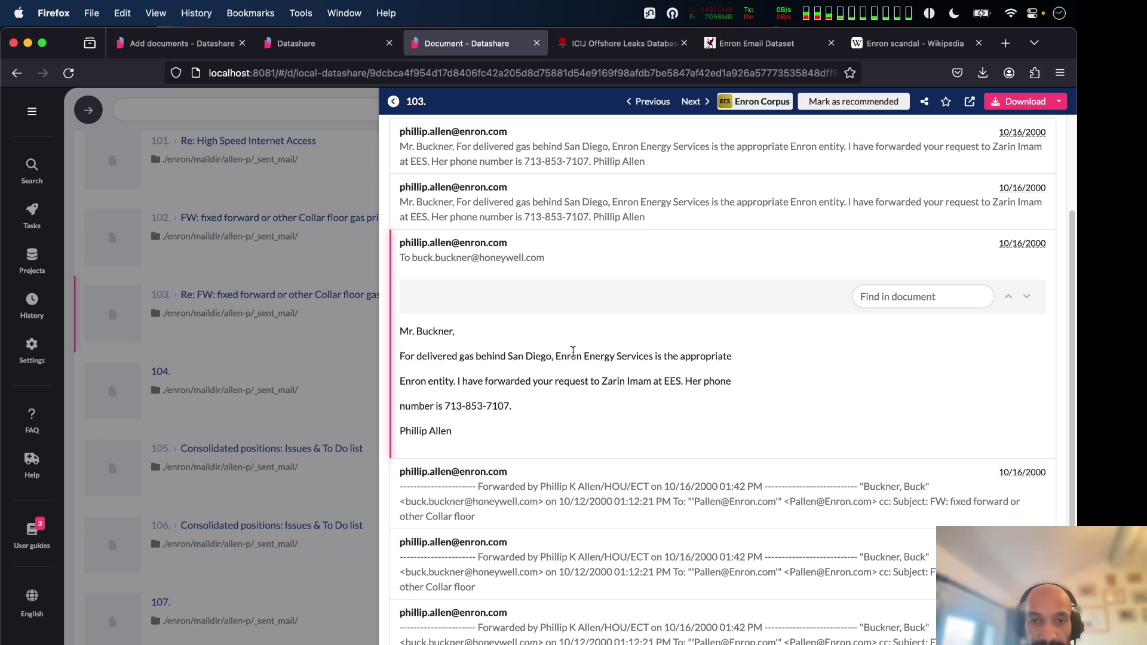
pyautogui.scroll(2, 573, 351)
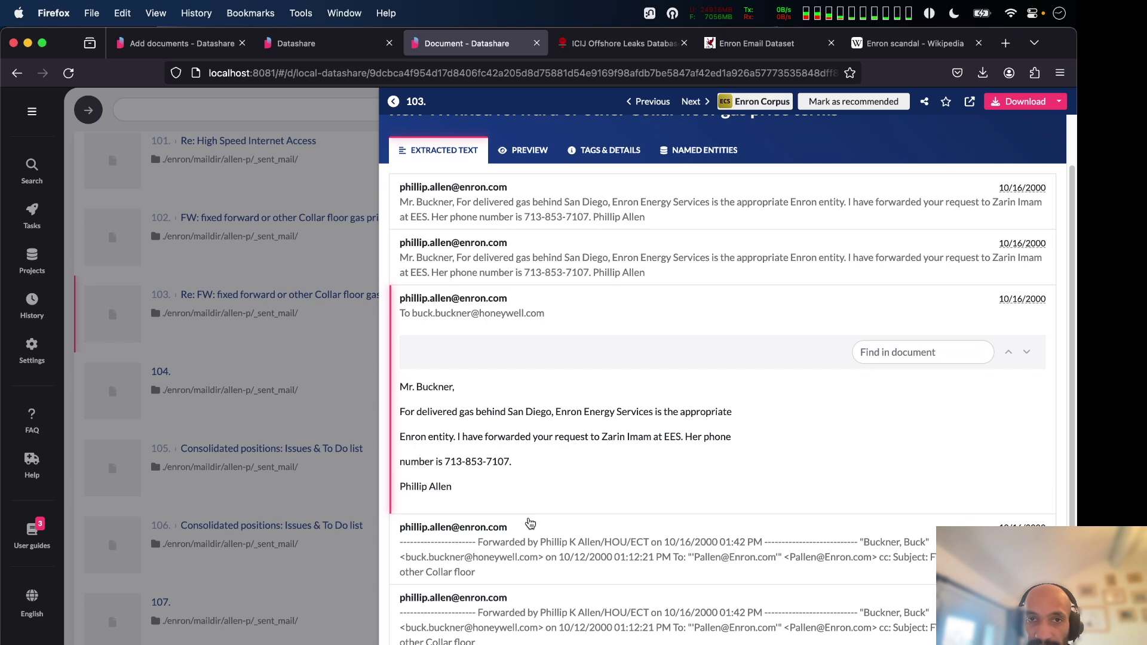
pyautogui.scroll(-2, 545, 394)
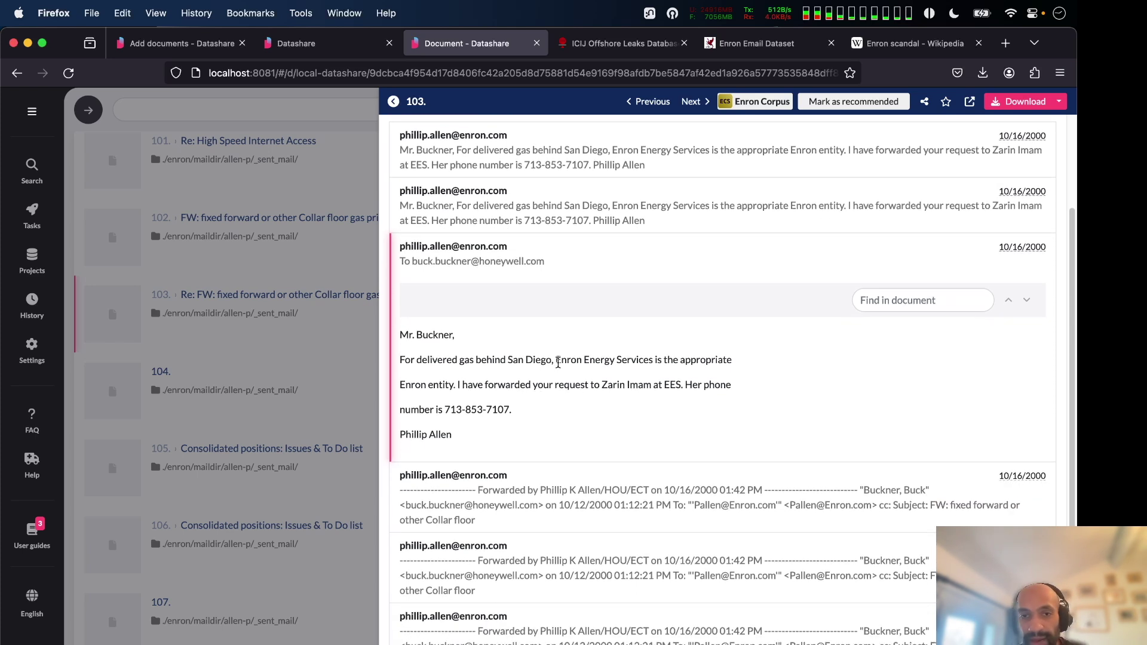
# Search the Enron Corpus for the exact phrase "Enron Energy Services" copied from the email and look through the matching documents
pyautogui.moveTo(556, 359); pyautogui.dragTo(656, 361)
pyautogui.press('super+c')
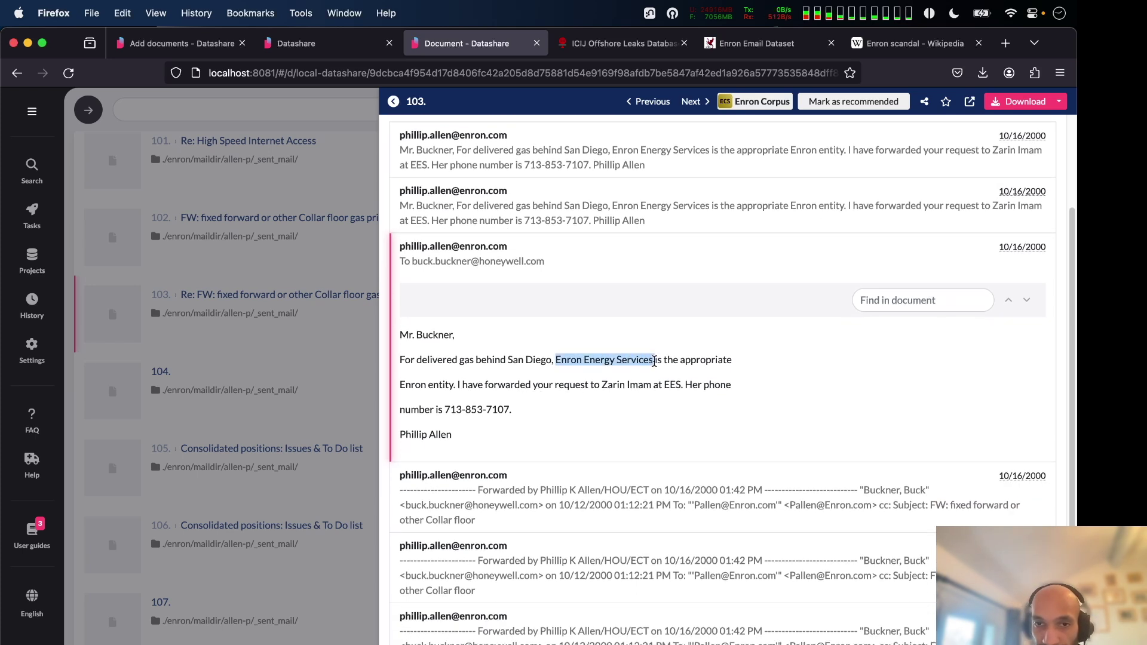
pyautogui.click(218, 113)
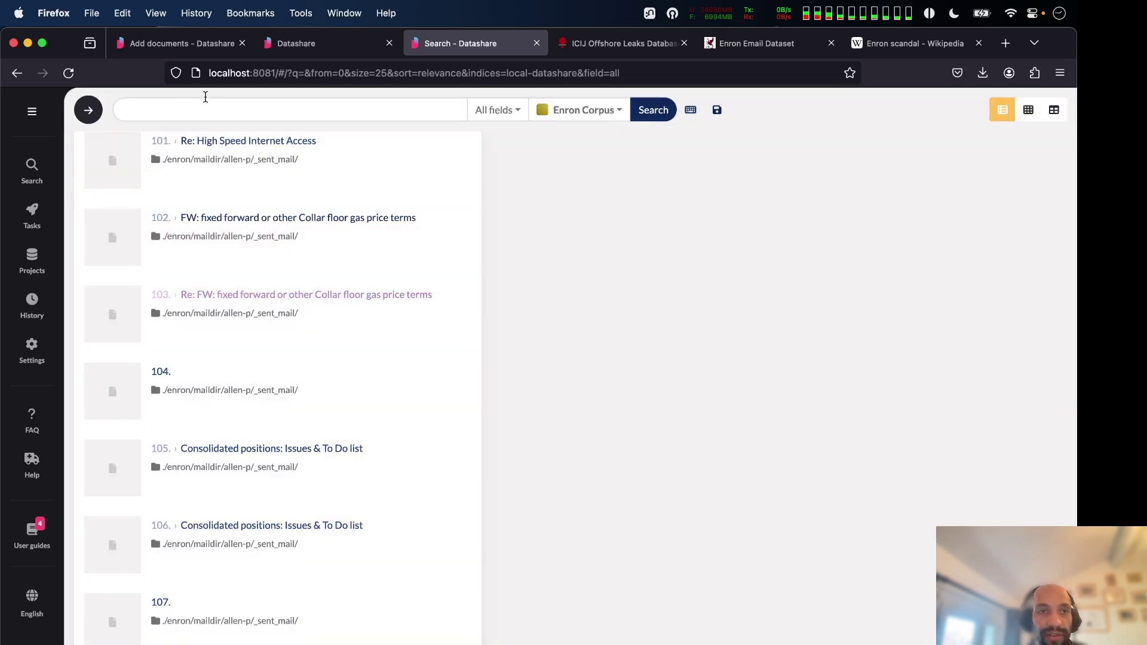
pyautogui.write('"')
pyautogui.press('super+v')
pyautogui.write('"')
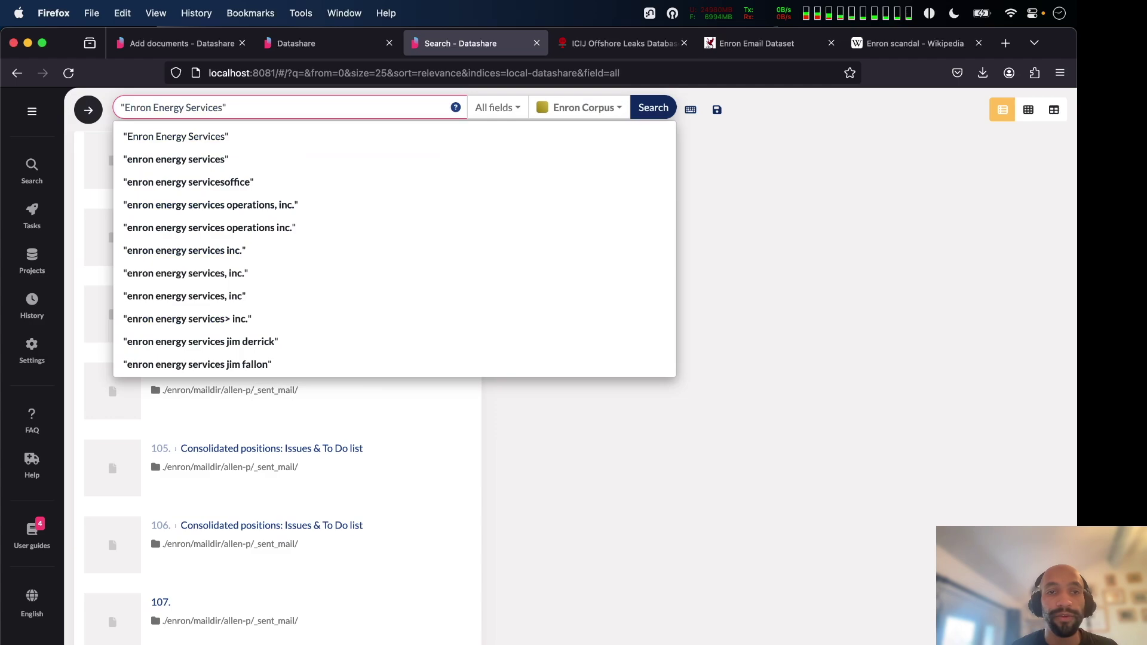
pyautogui.press('Return')
pyautogui.scroll(-5, 145, 147)
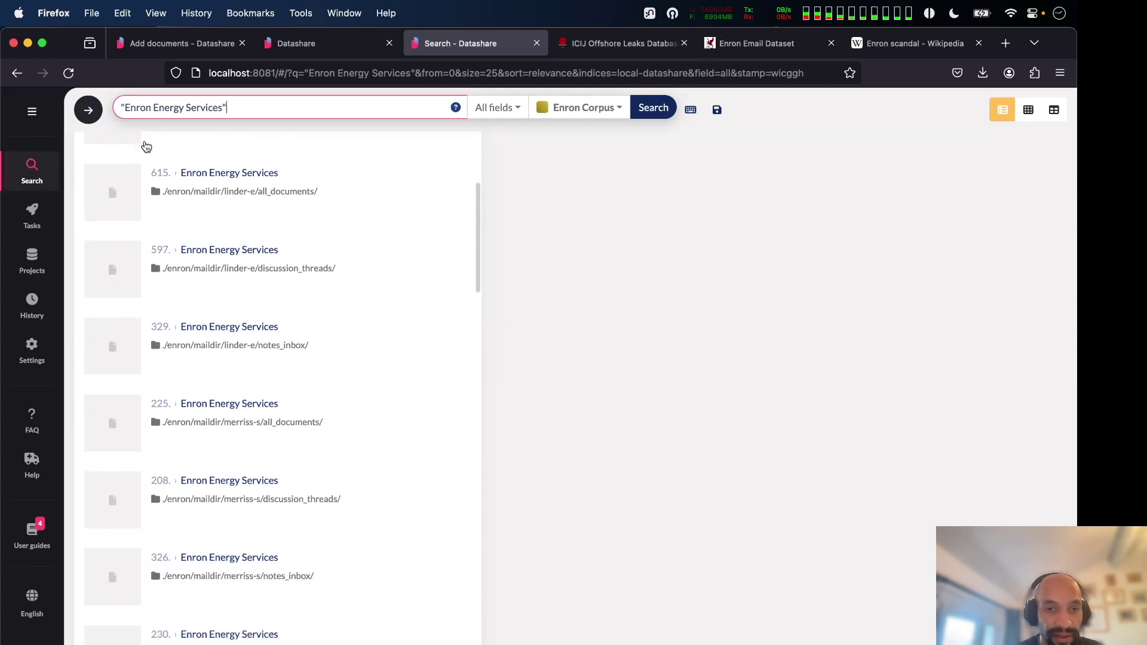
pyautogui.scroll(-10, 146, 147)
pyautogui.scroll(10, 146, 146)
pyautogui.scroll(-5, 146, 147)
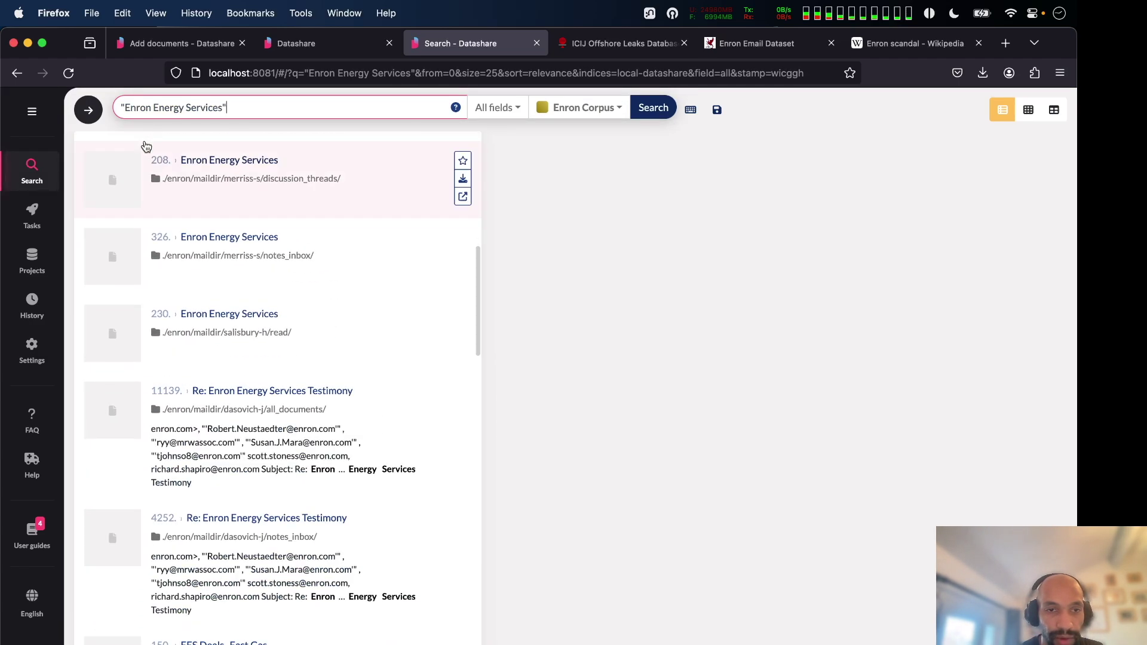
pyautogui.scroll(-5, 146, 147)
pyautogui.scroll(10, 146, 147)
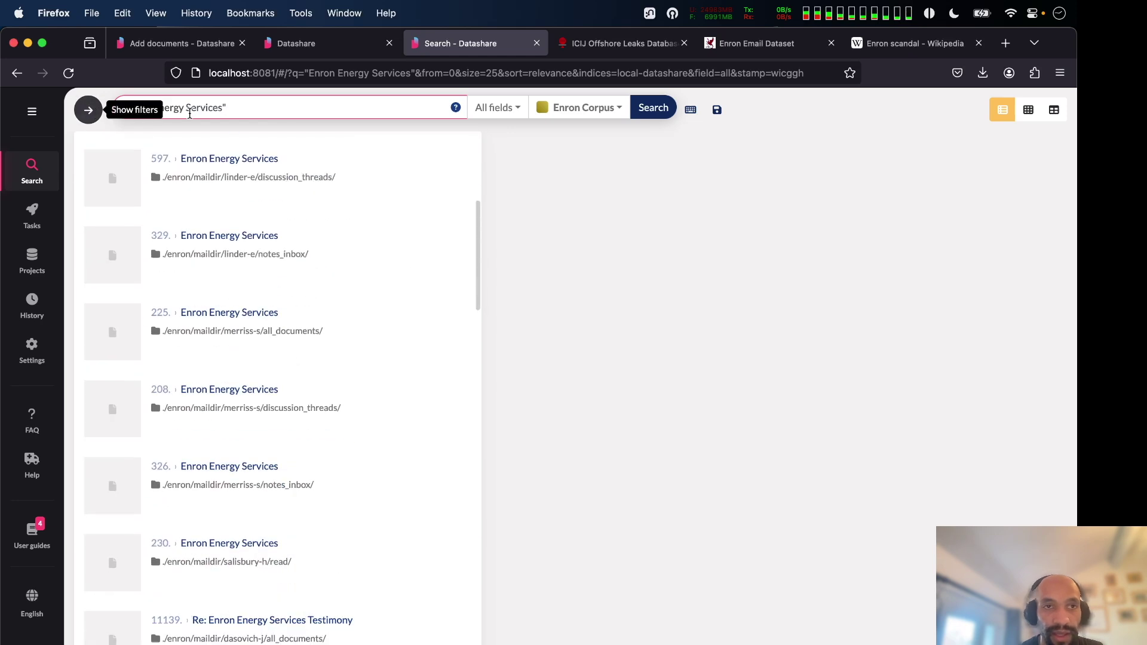
# Clear the search query and look over the available document filters
pyautogui.press('super+a')
pyautogui.press('BackSpace')
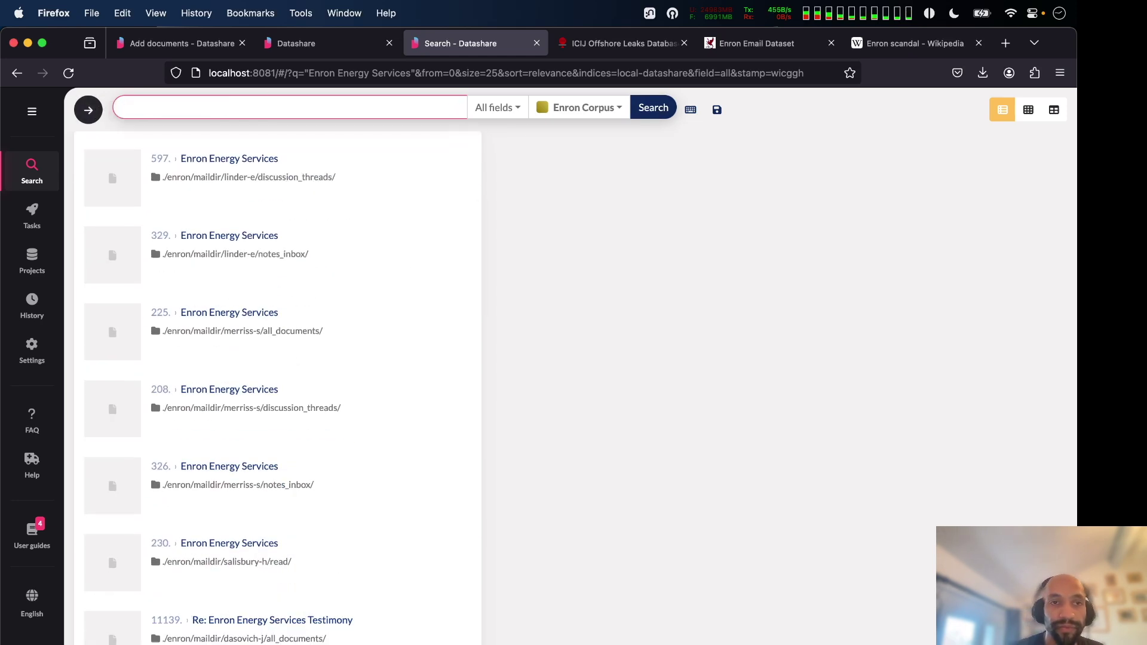
pyautogui.click(88, 110)
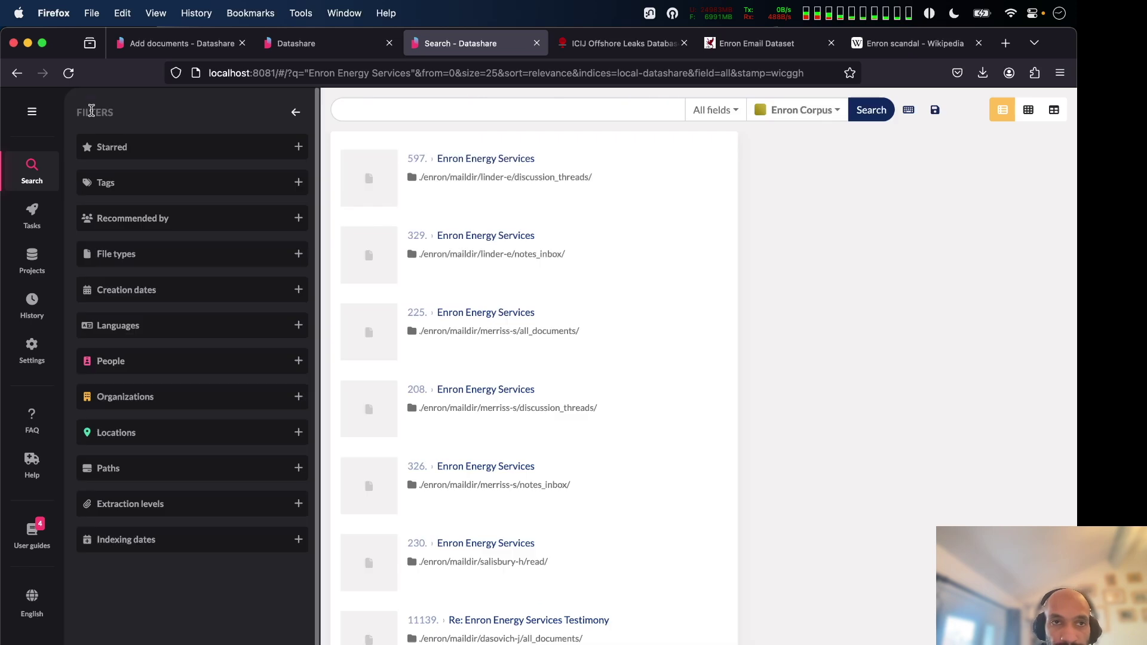
pyautogui.click(294, 112)
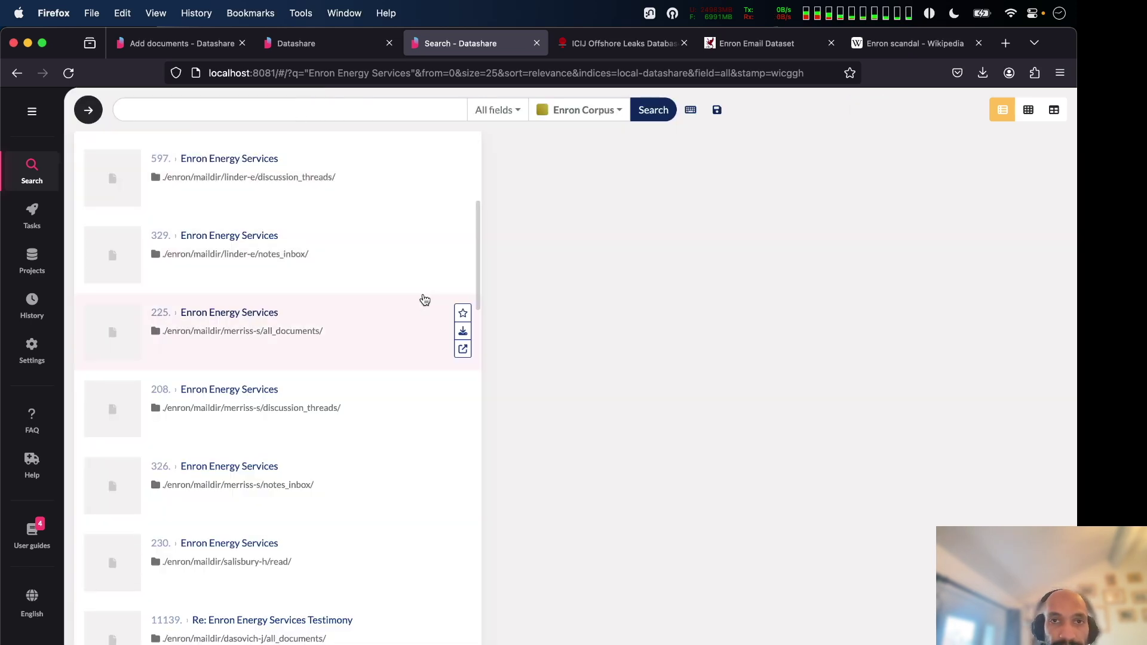
# Return to the full document list, reopen document 103 and copy the phone number from the email text
pyautogui.scroll(2, 282, 223)
pyautogui.click(17, 73)
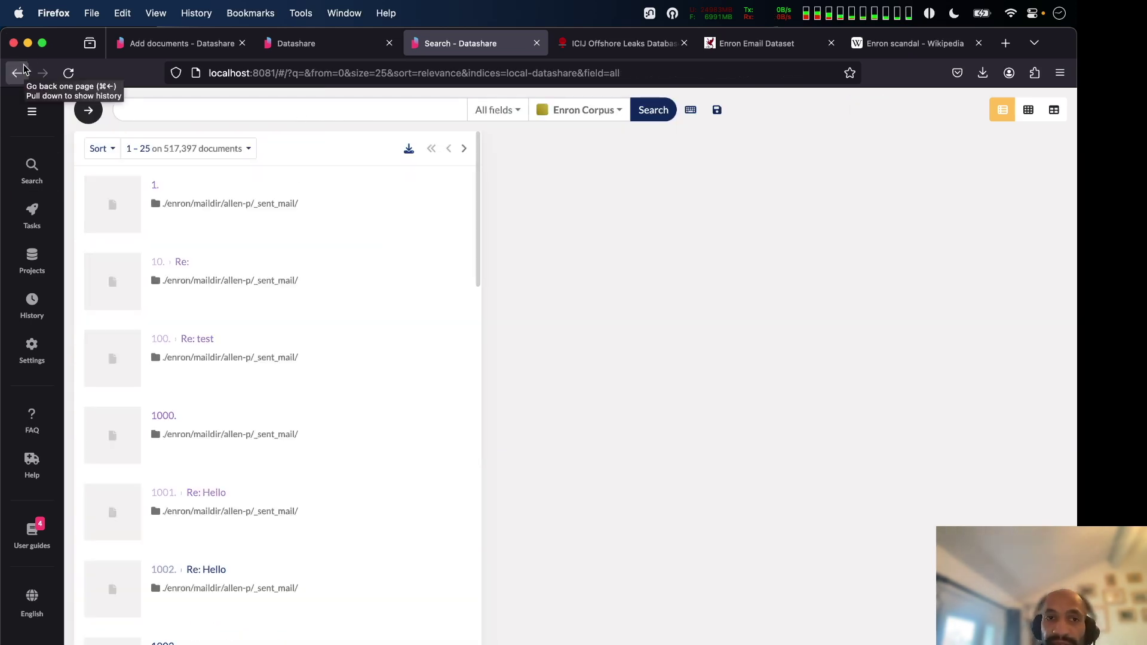
pyautogui.scroll(-10, 221, 305)
pyautogui.click(362, 308)
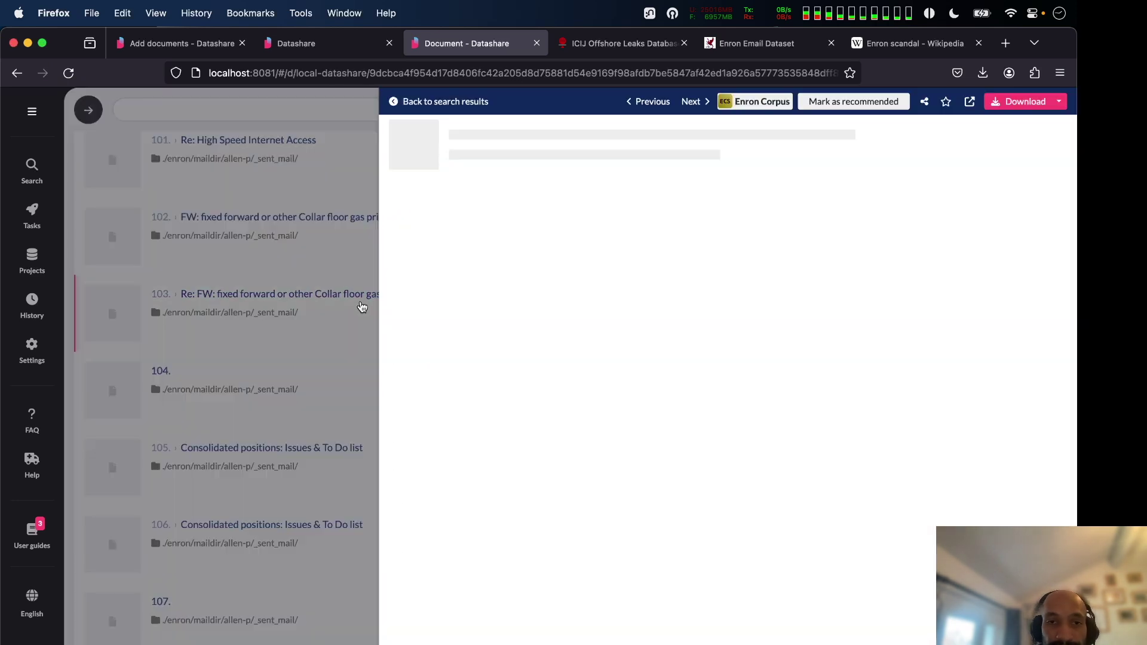
pyautogui.scroll(-3, 573, 390)
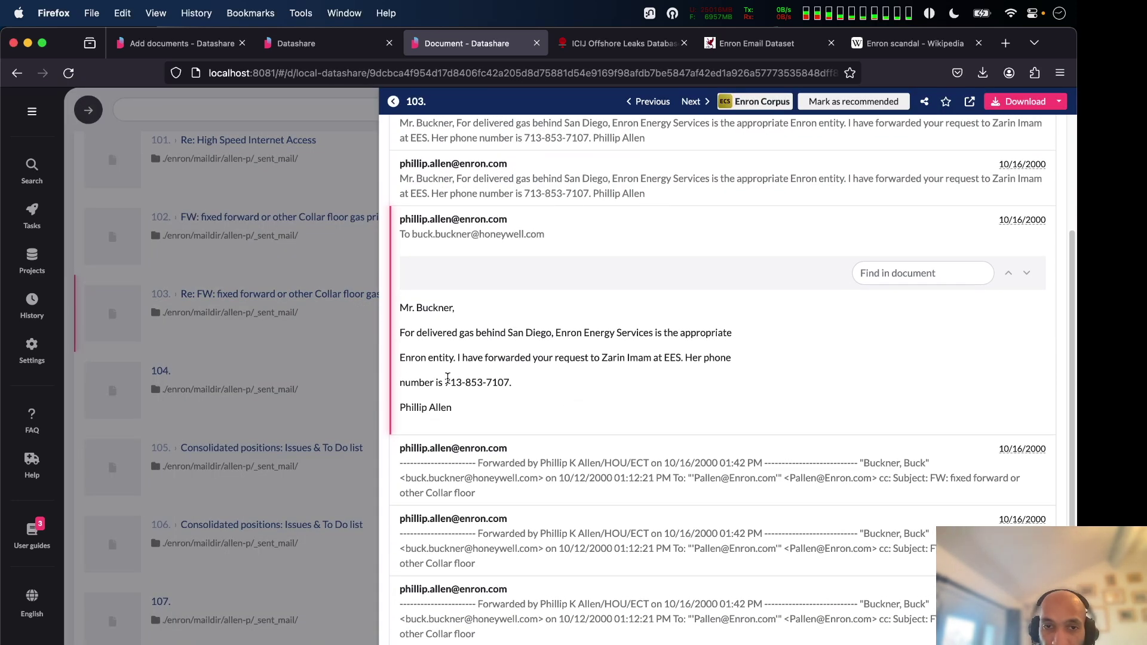
pyautogui.doubleClick(506, 379)
pyautogui.press('super+c')
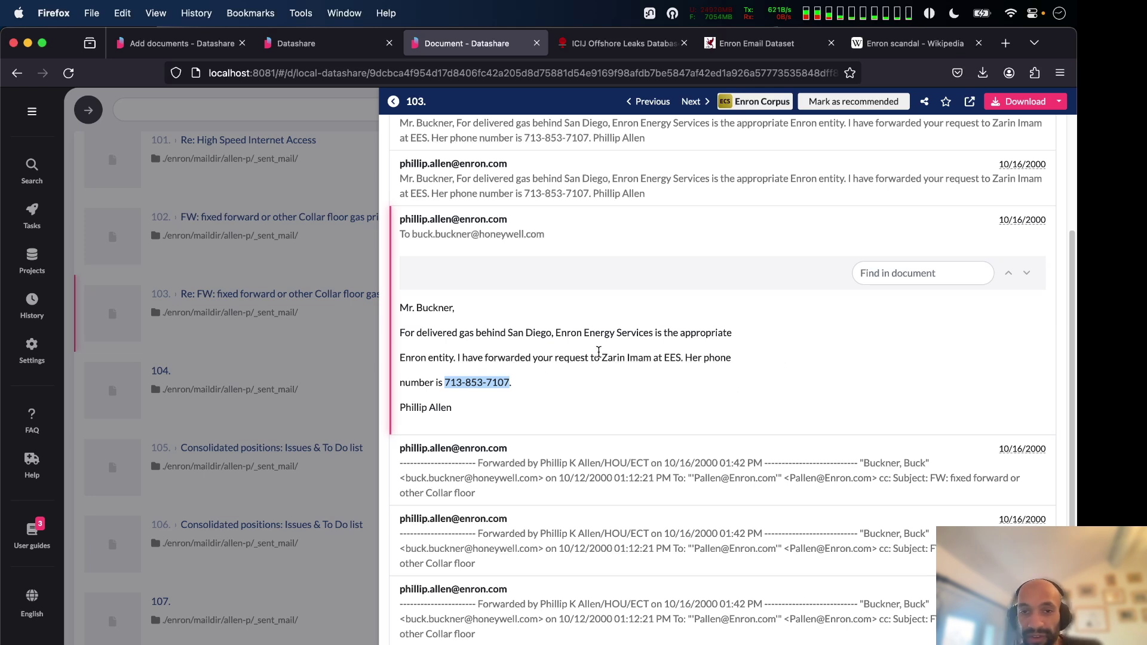
# Search the Enron Corpus for the exact phone number copied from the email, and clear the query after viewing the results
pyautogui.moveTo(596, 352); pyautogui.dragTo(683, 357)
pyautogui.click(281, 253)
pyautogui.click(195, 102)
pyautogui.write('"')
pyautogui.press('super+v')
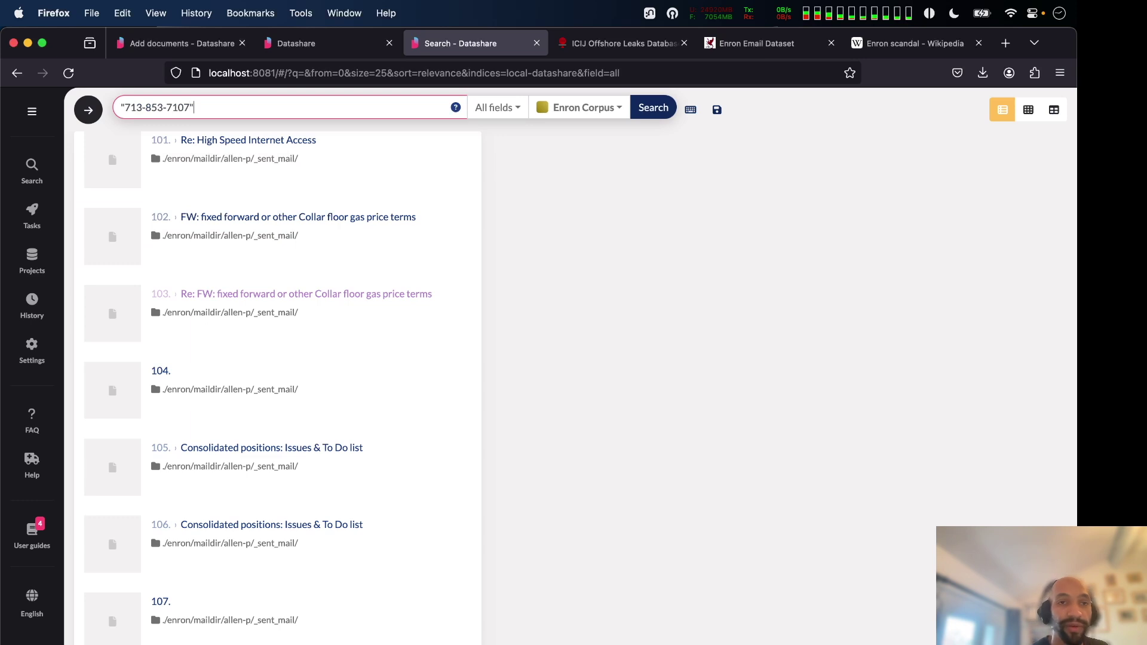
pyautogui.press('Return')
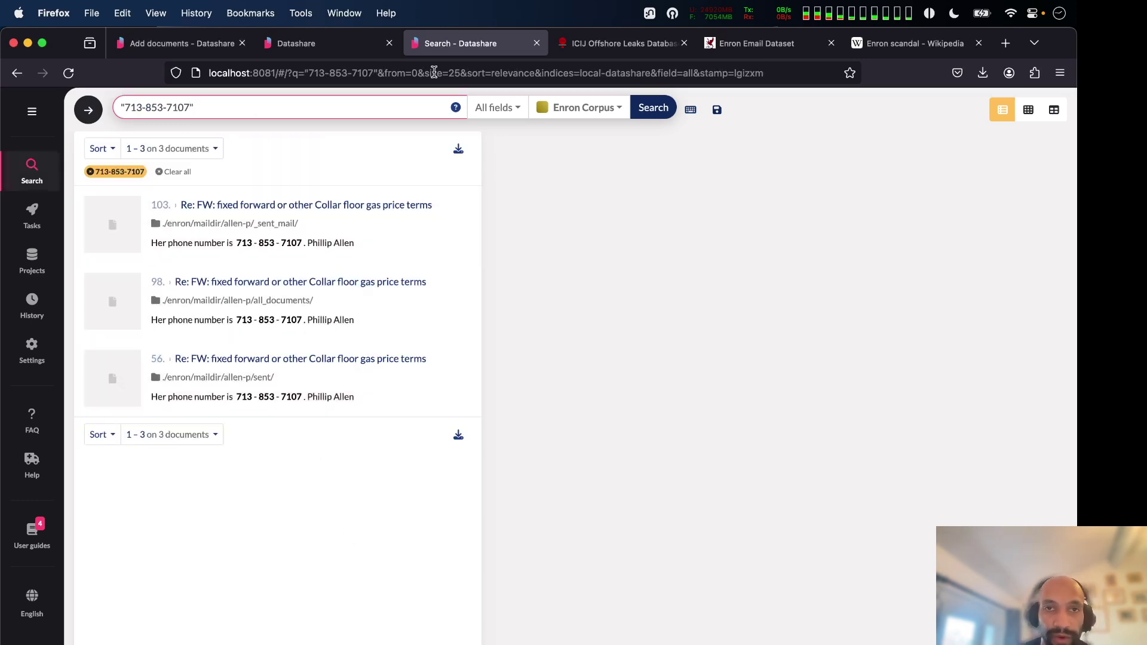
pyautogui.tripleClick(336, 108)
pyautogui.press('BackSpace')
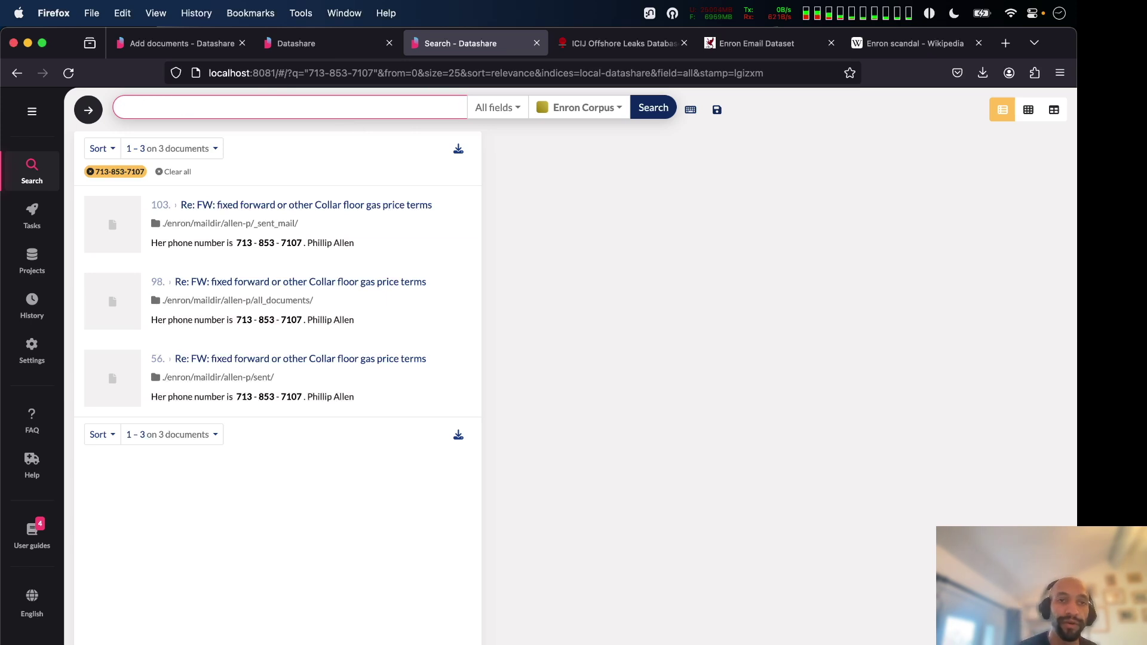
# Remove the phone number query and open the Enron Corpus project page to examine its document and entity statistics
pyautogui.click(90, 172)
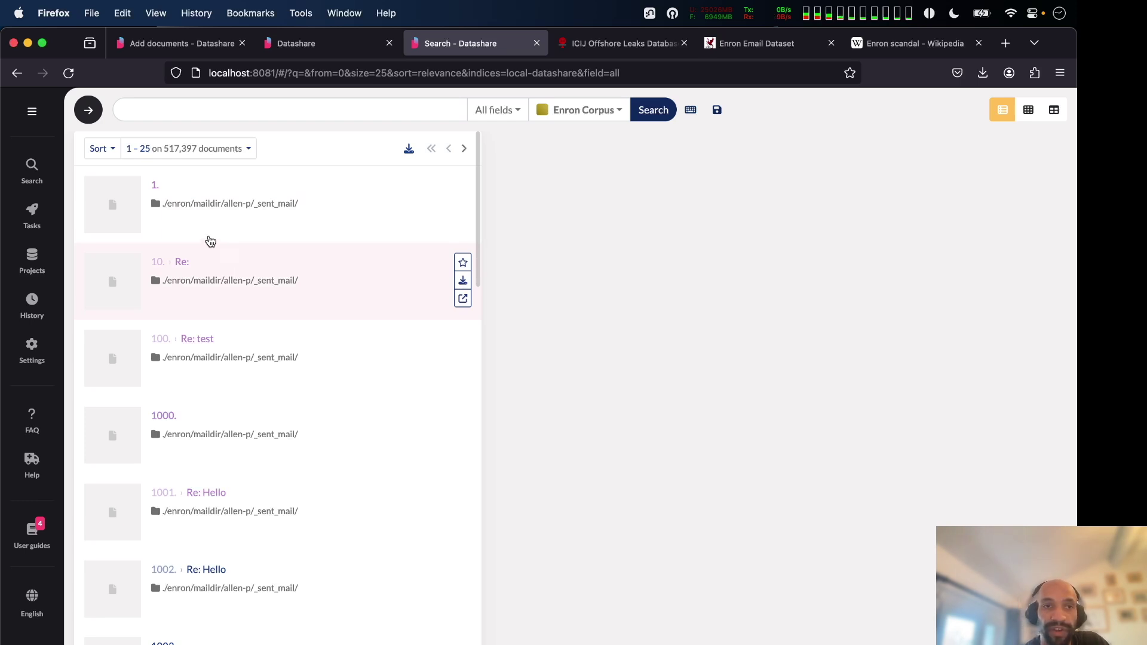
pyautogui.click(32, 113)
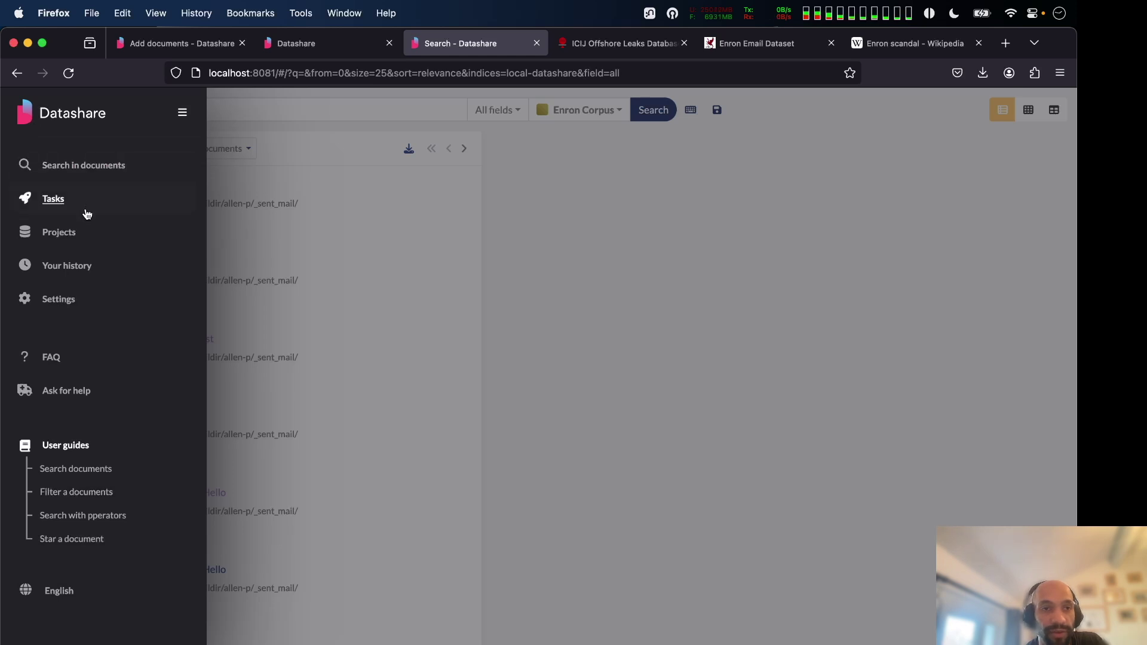
pyautogui.click(66, 240)
pyautogui.click(280, 257)
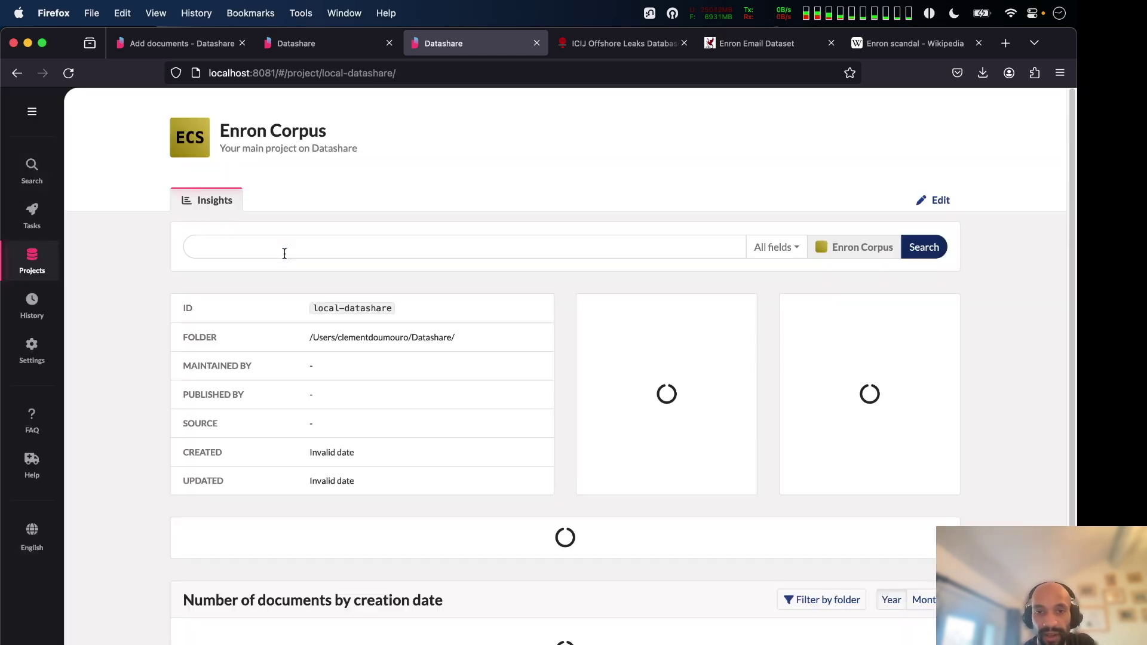
pyautogui.scroll(-4, 508, 353)
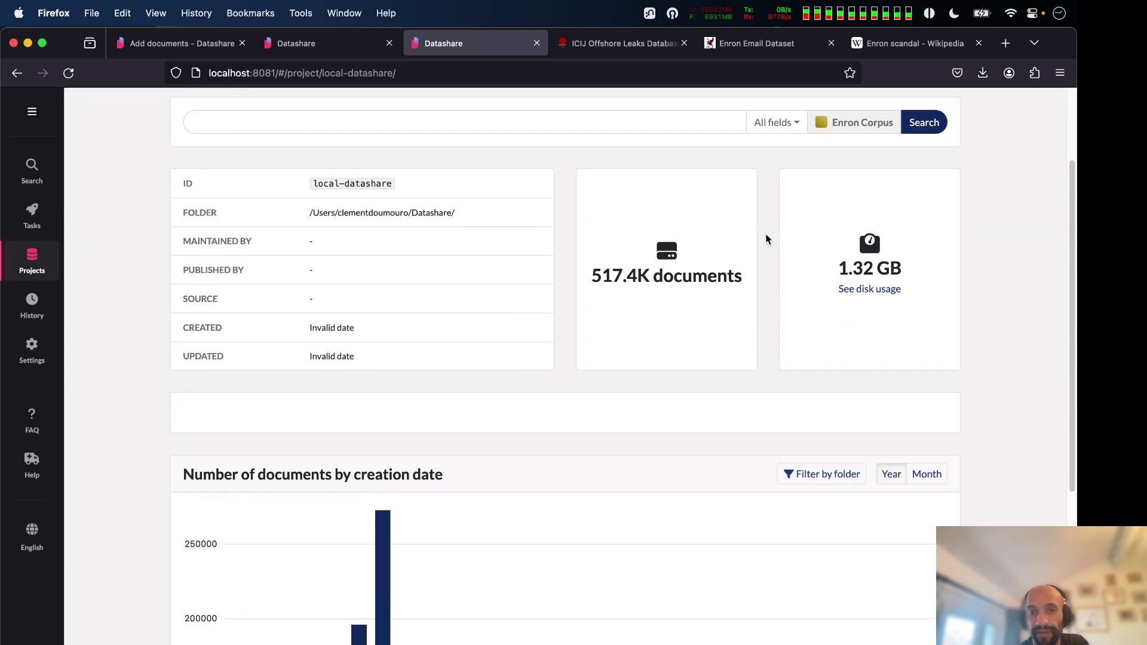
pyautogui.scroll(-1, 619, 298)
pyautogui.moveTo(217, 386); pyautogui.dragTo(812, 406)
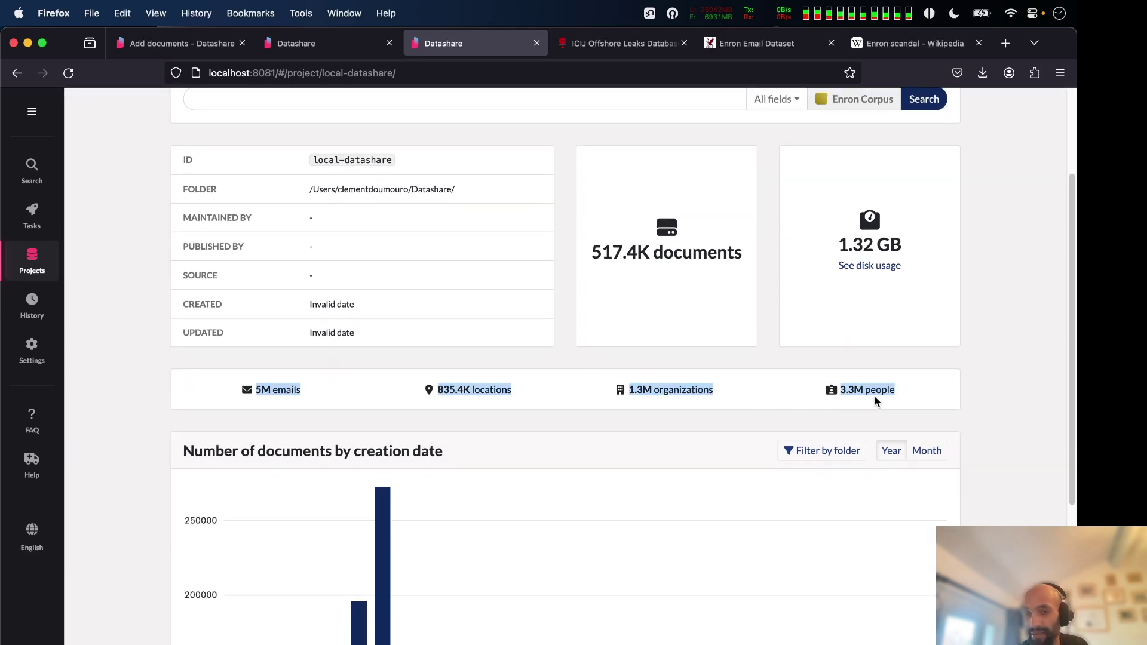
pyautogui.scroll(-1, 875, 401)
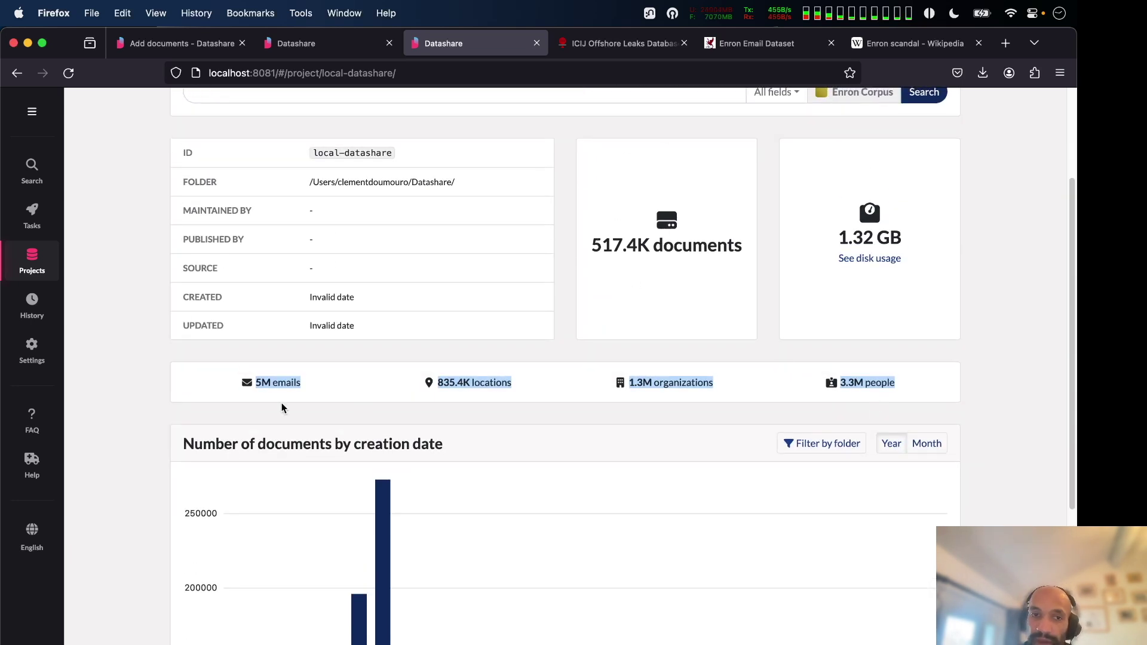
# Return to the document search, reopen document 103 and examine its named entities and their contexts for people, organizations and locations
pyautogui.click(106, 234)
pyautogui.click(33, 170)
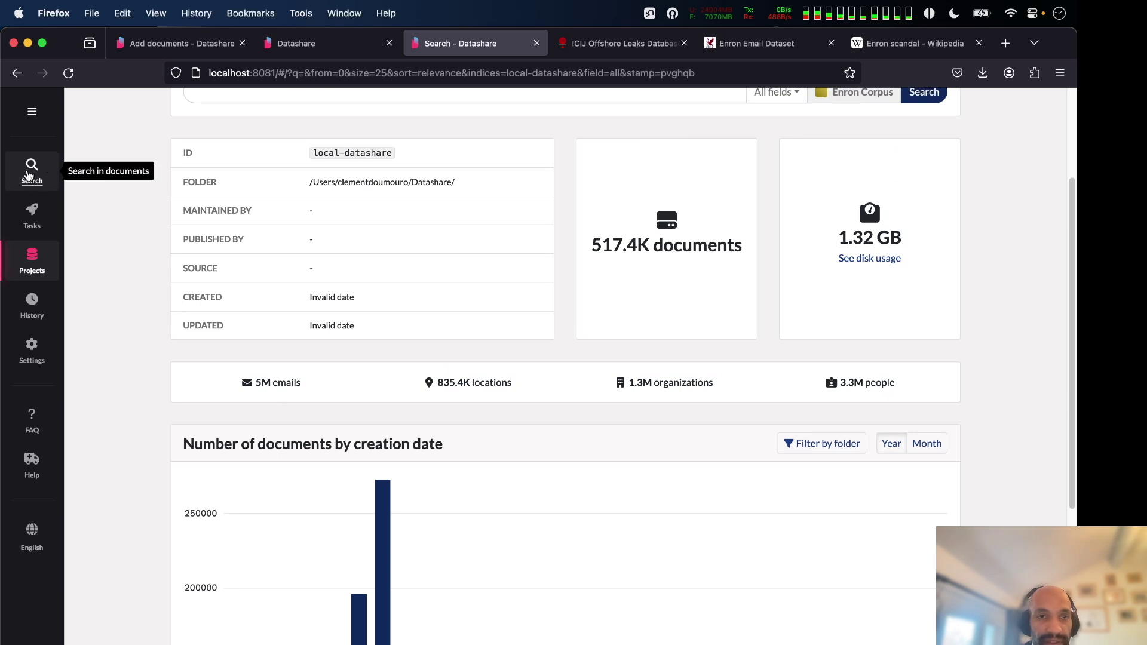
pyautogui.scroll(-8, 240, 330)
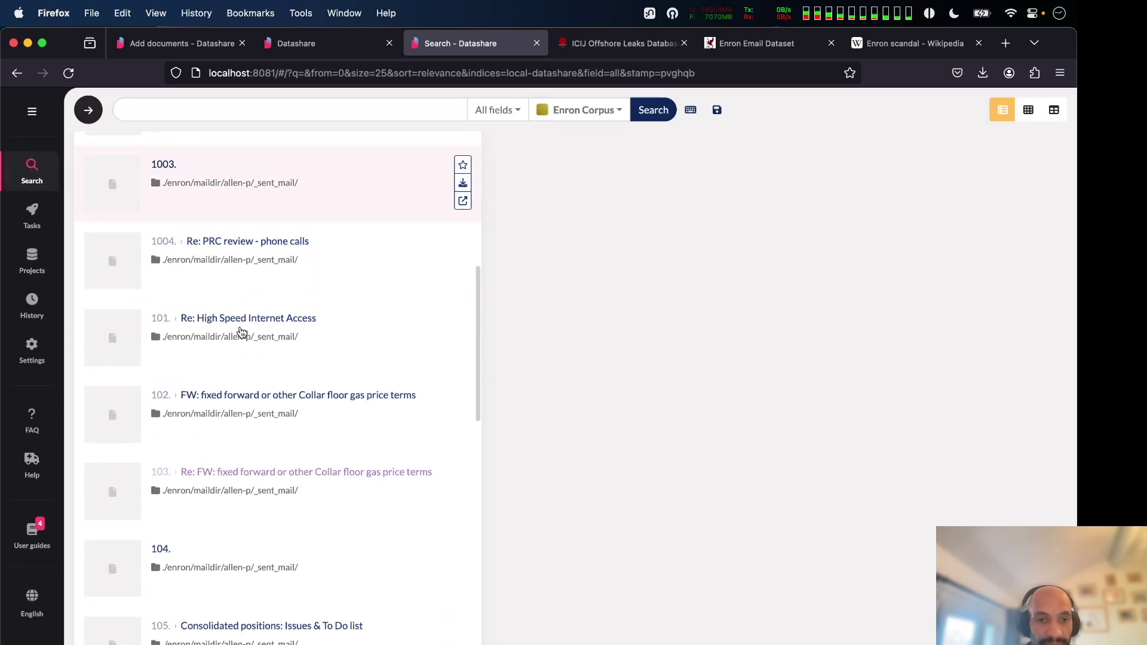
pyautogui.click(435, 471)
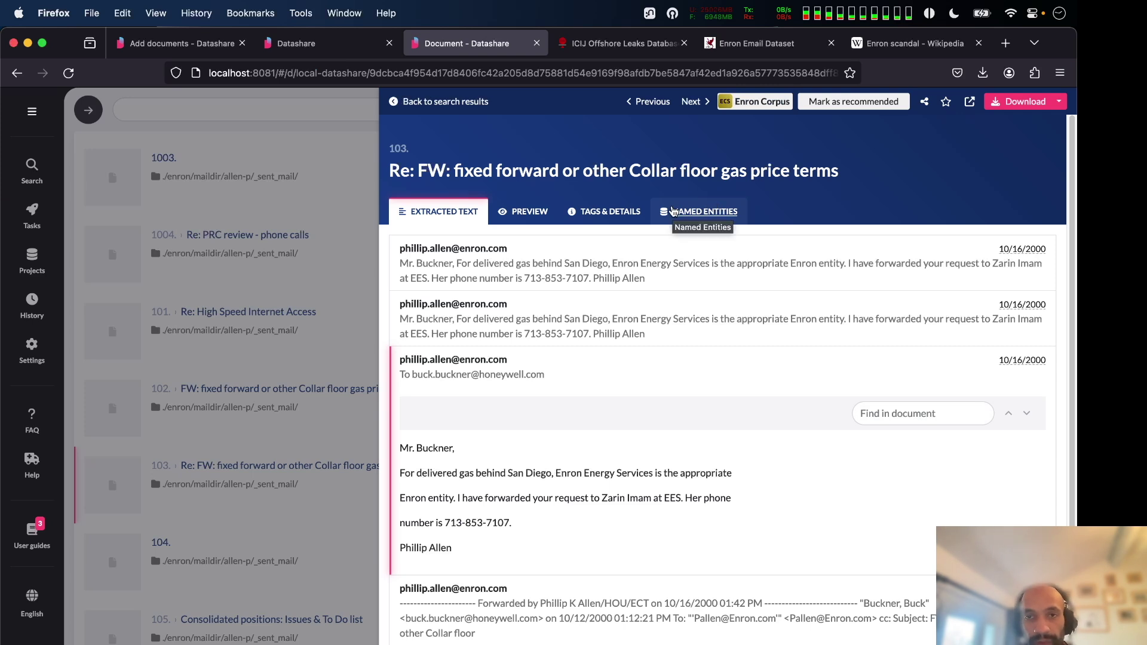
pyautogui.click(713, 210)
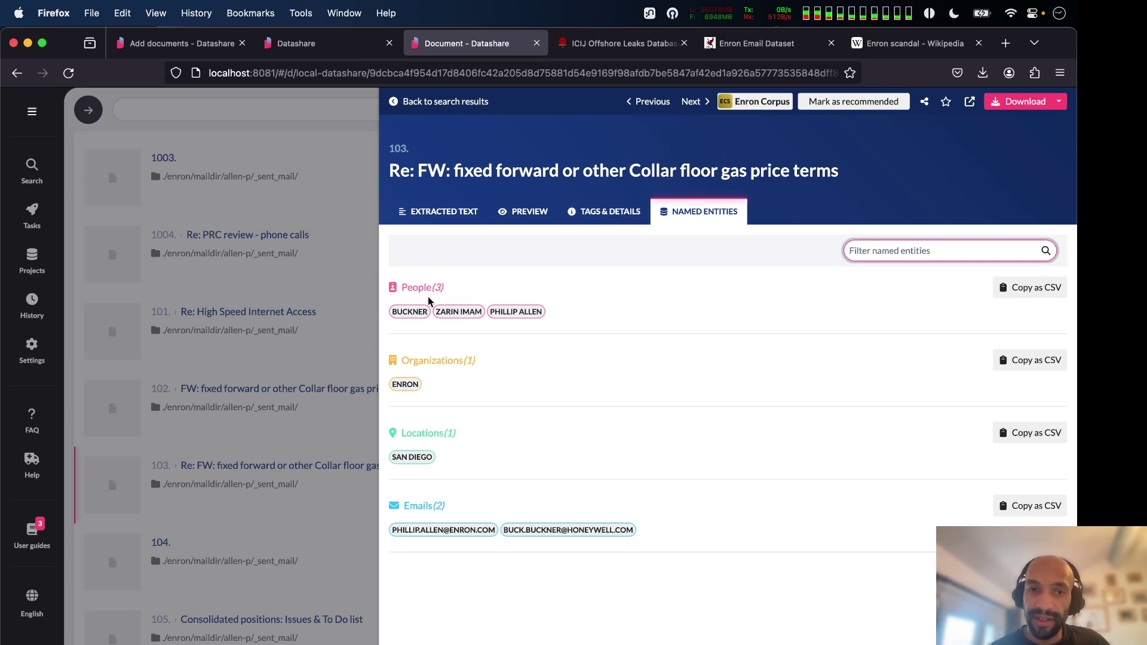
pyautogui.moveTo(413, 314)
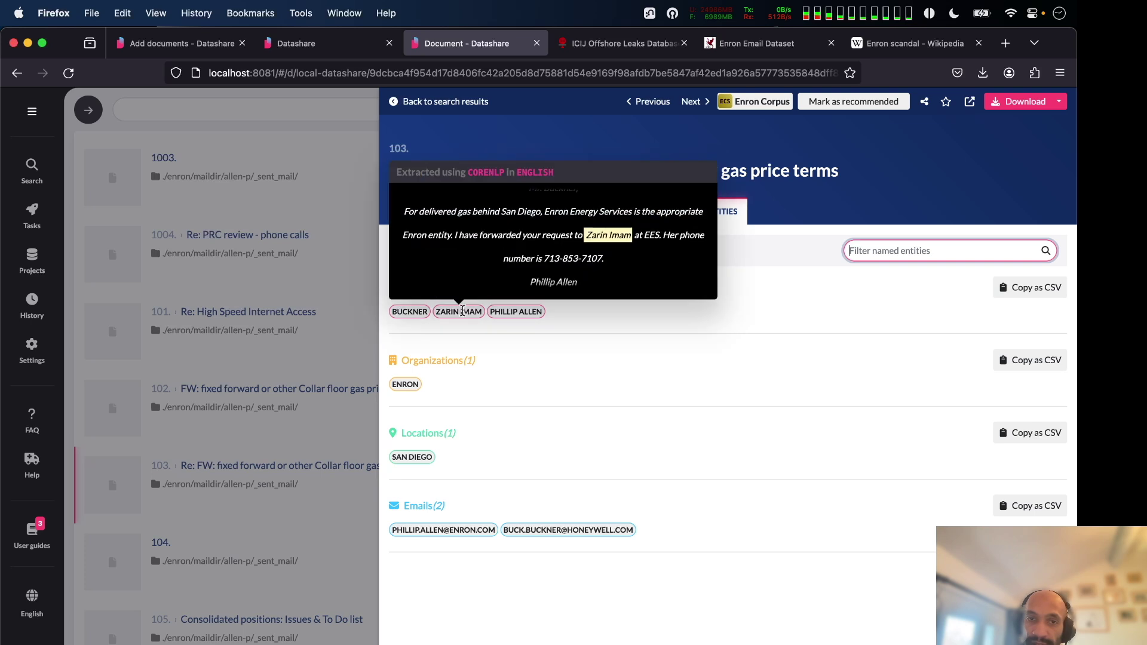
pyautogui.moveTo(514, 315)
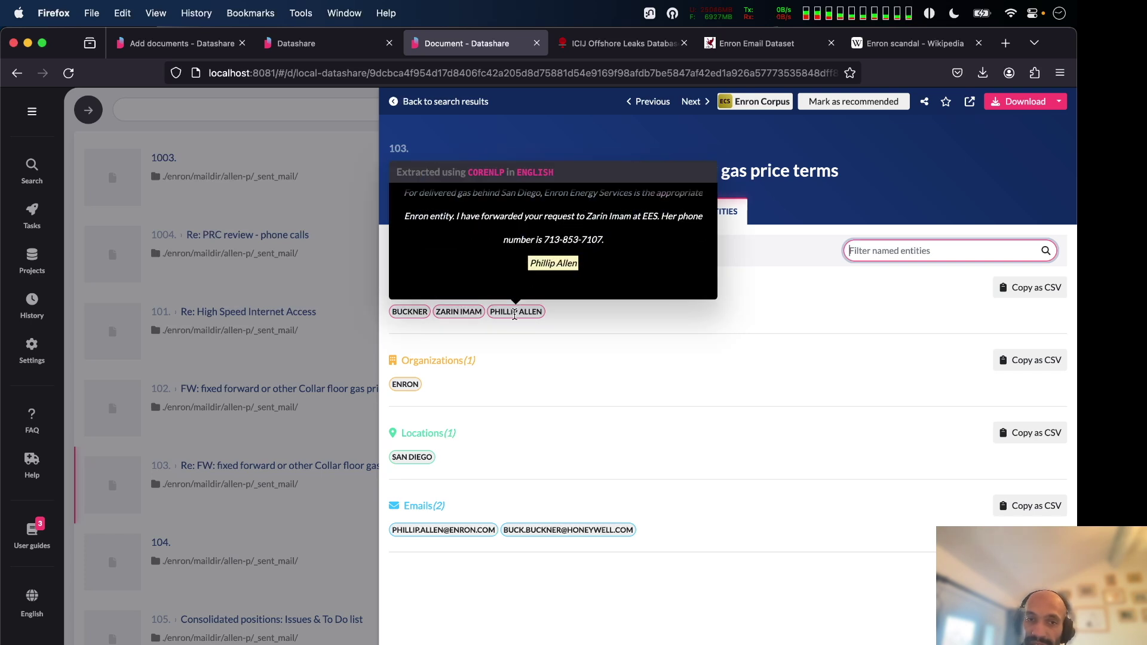
pyautogui.moveTo(406, 379)
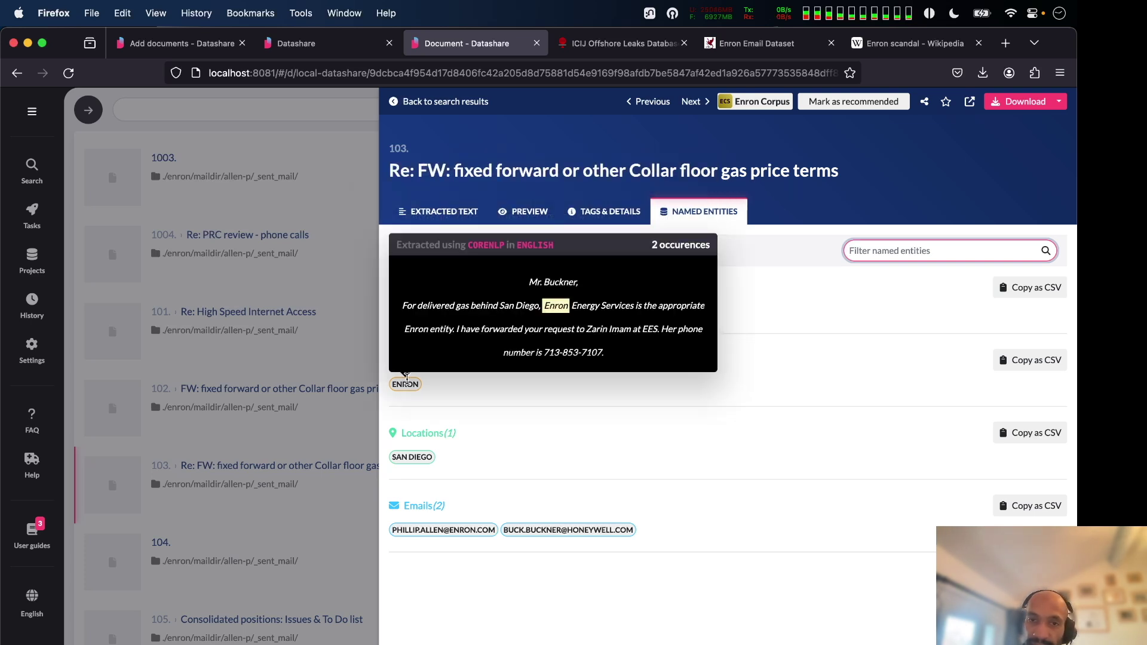
pyautogui.moveTo(412, 449)
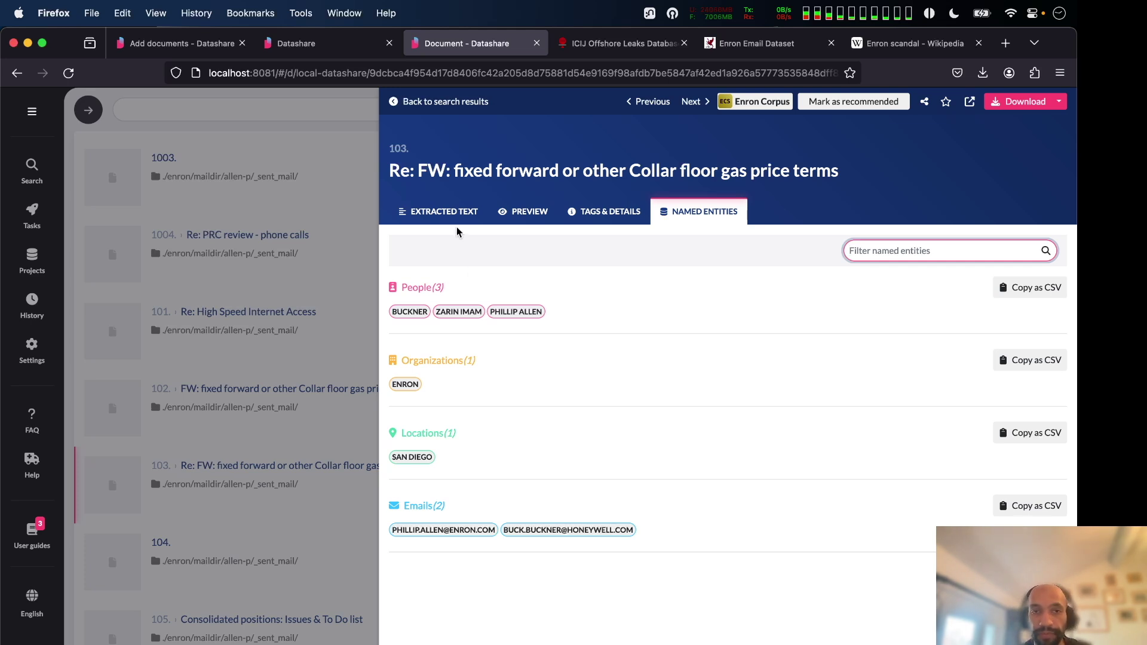
# Go back to document 103's extracted text and copy the phrase "Enron Energy Services" from the email
pyautogui.click(442, 216)
pyautogui.scroll(-1, 585, 395)
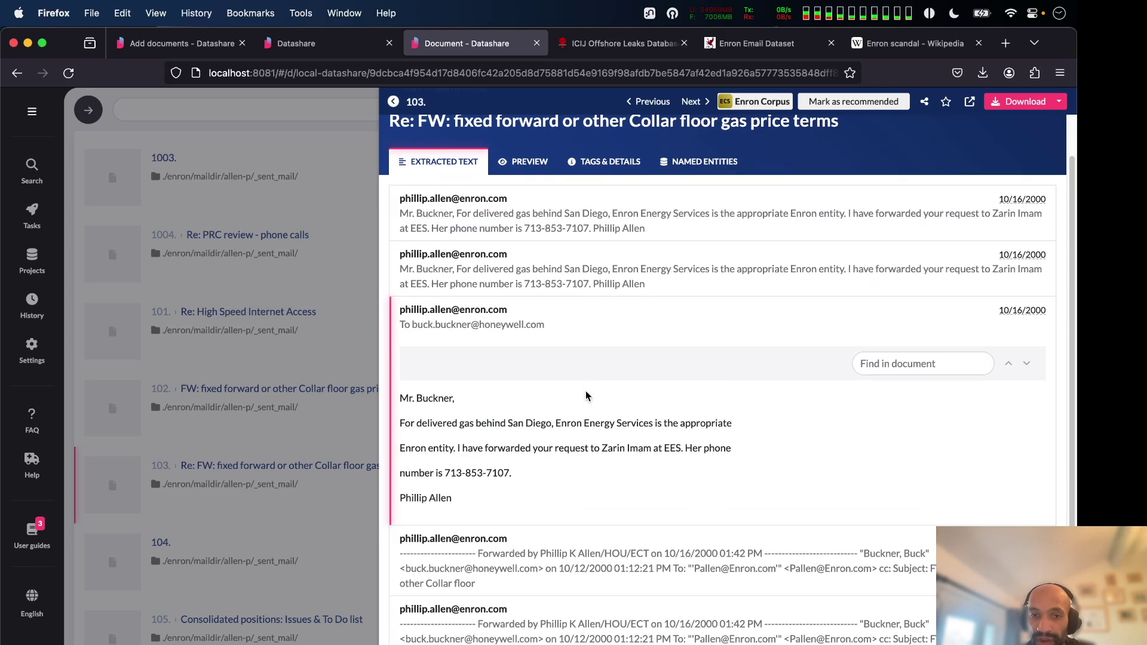
pyautogui.moveTo(555, 423); pyautogui.dragTo(654, 423)
pyautogui.press('super+c')
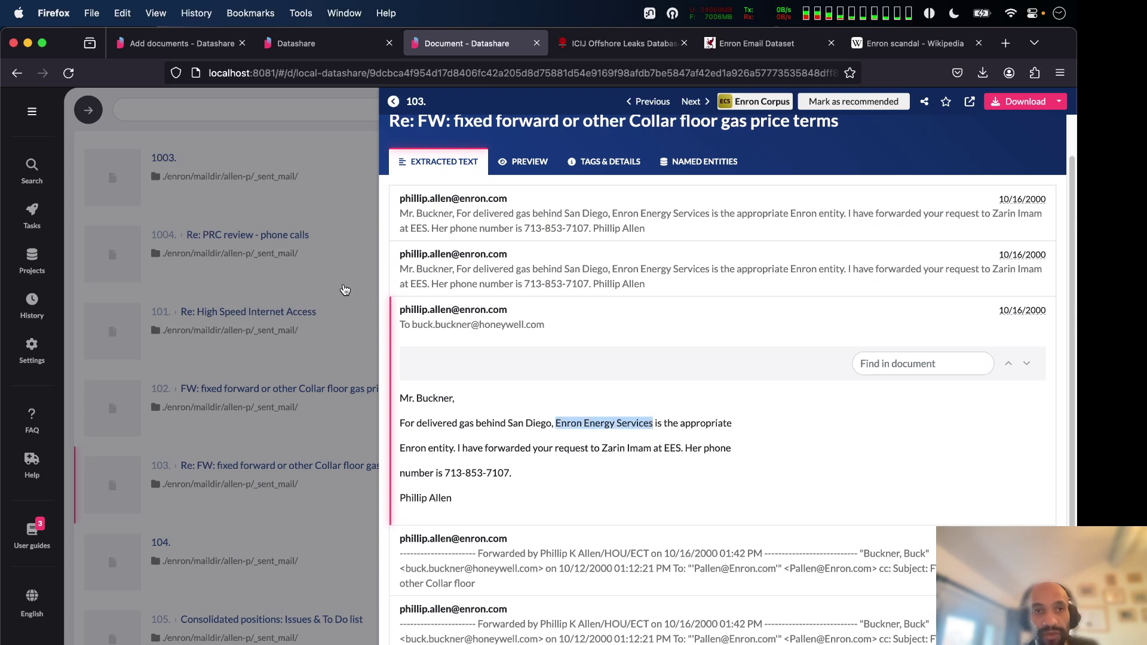
# Leave the document, show the search filters and search the Enron Corpus for the exact phrase "Enron Energy Services"
pyautogui.click(341, 287)
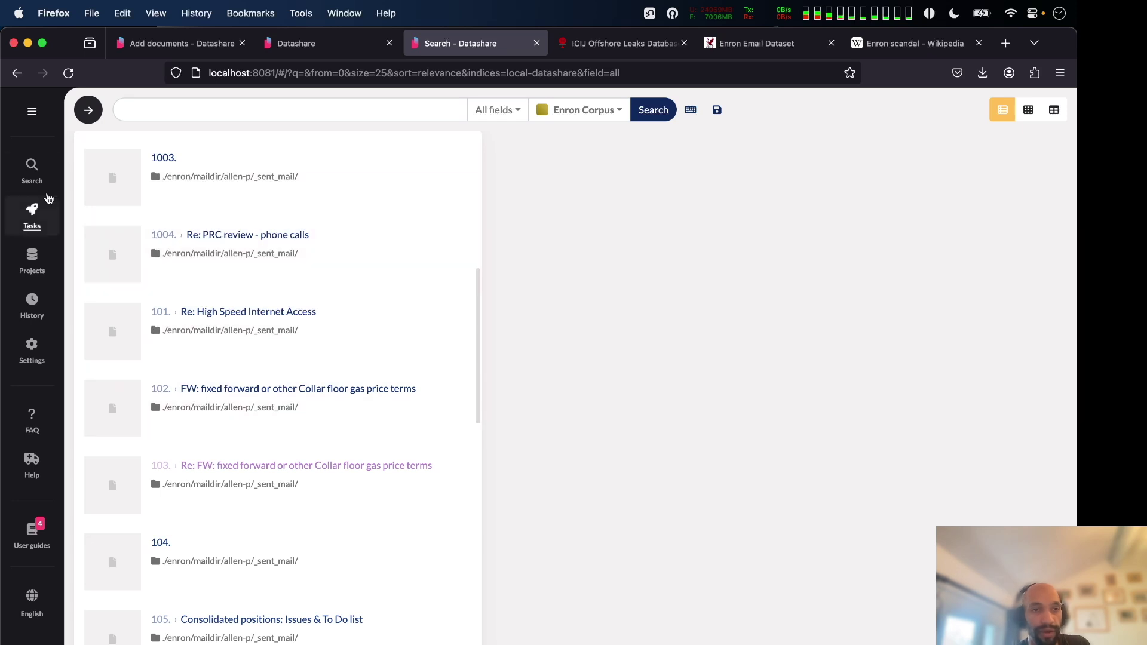
pyautogui.click(87, 110)
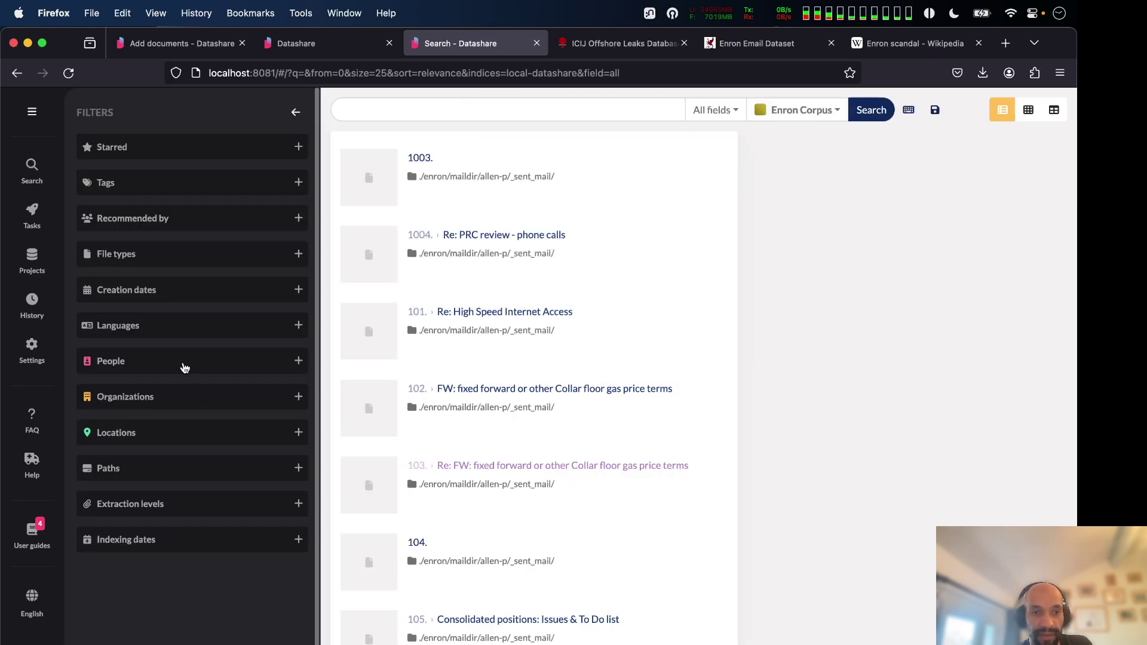
pyautogui.click(184, 362)
pyautogui.click(179, 367)
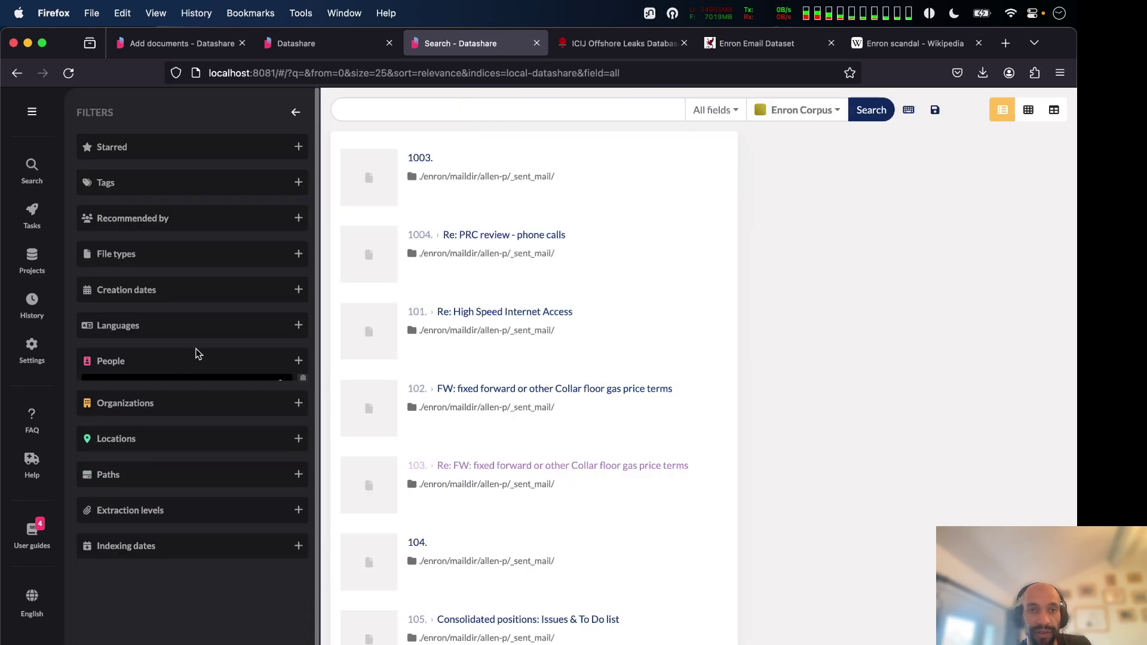
pyautogui.click(425, 108)
pyautogui.write('""')
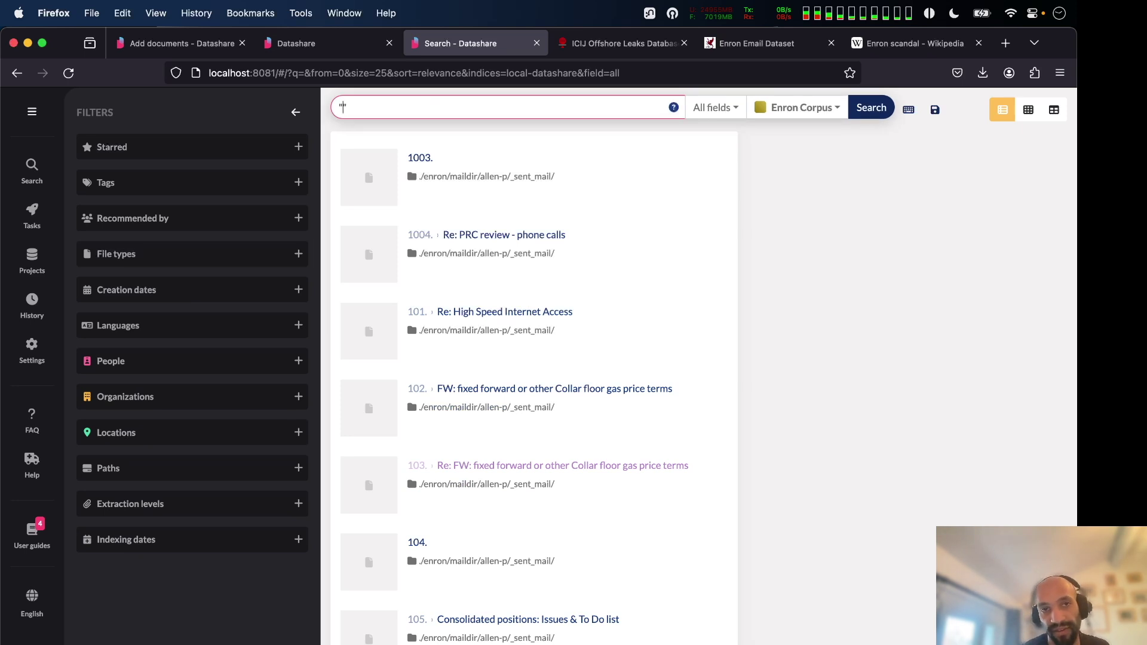
pyautogui.press('super+v')
pyautogui.press('Return')
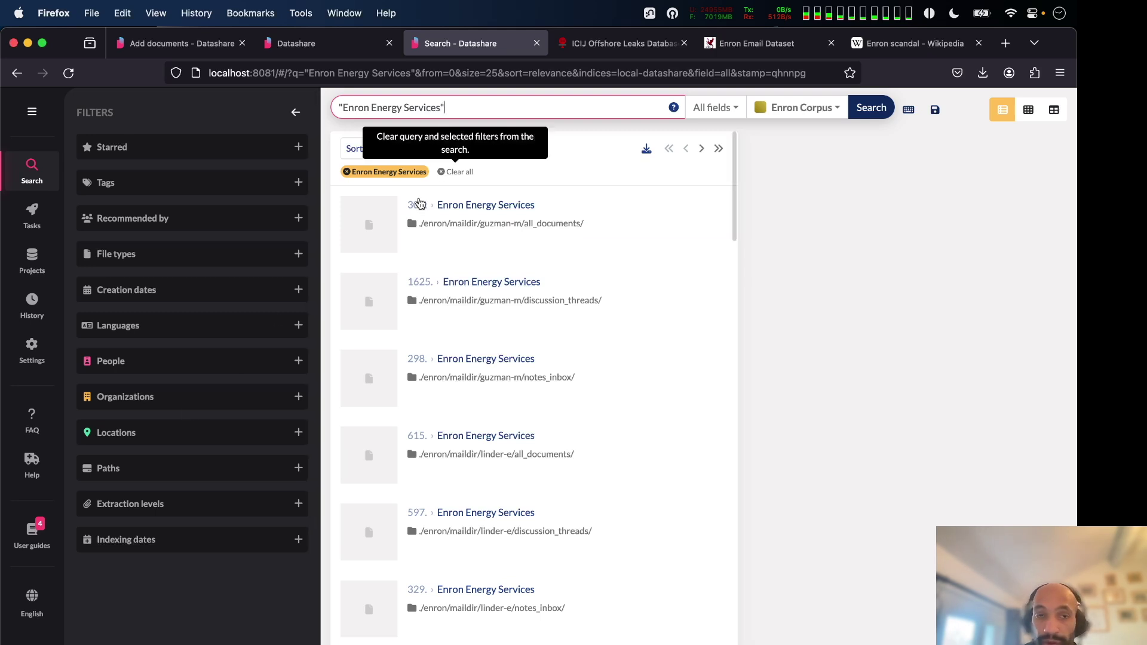
# Look over the Organizations filter values, search the People filter for the email addressee's surname and browse the current documents
pyautogui.click(154, 397)
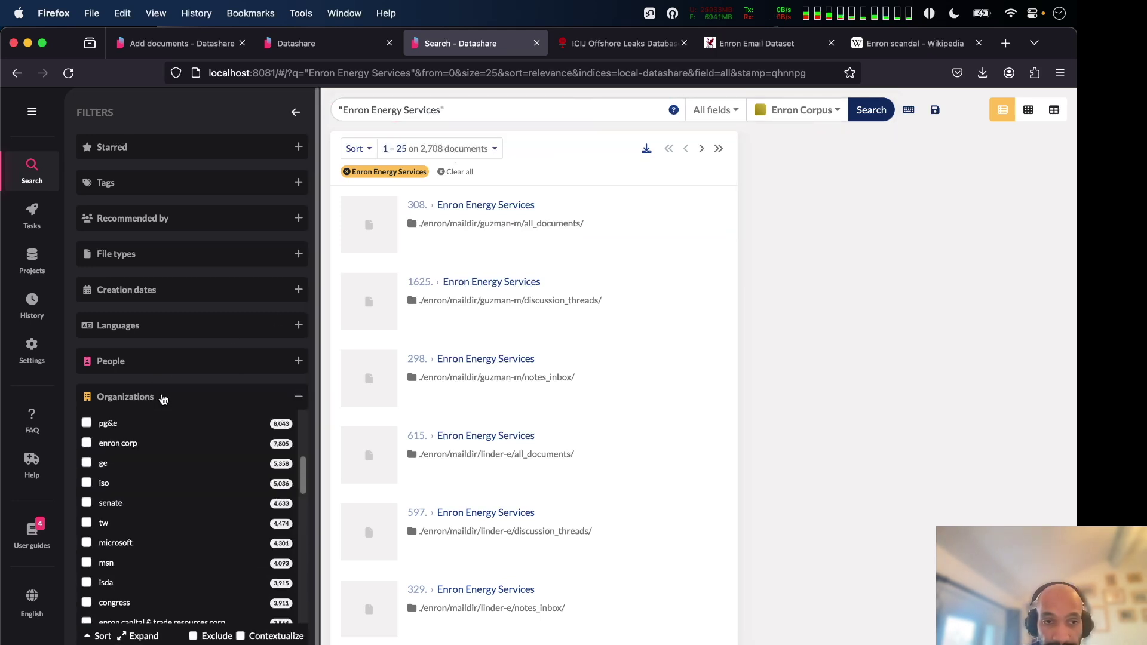
pyautogui.click(155, 399)
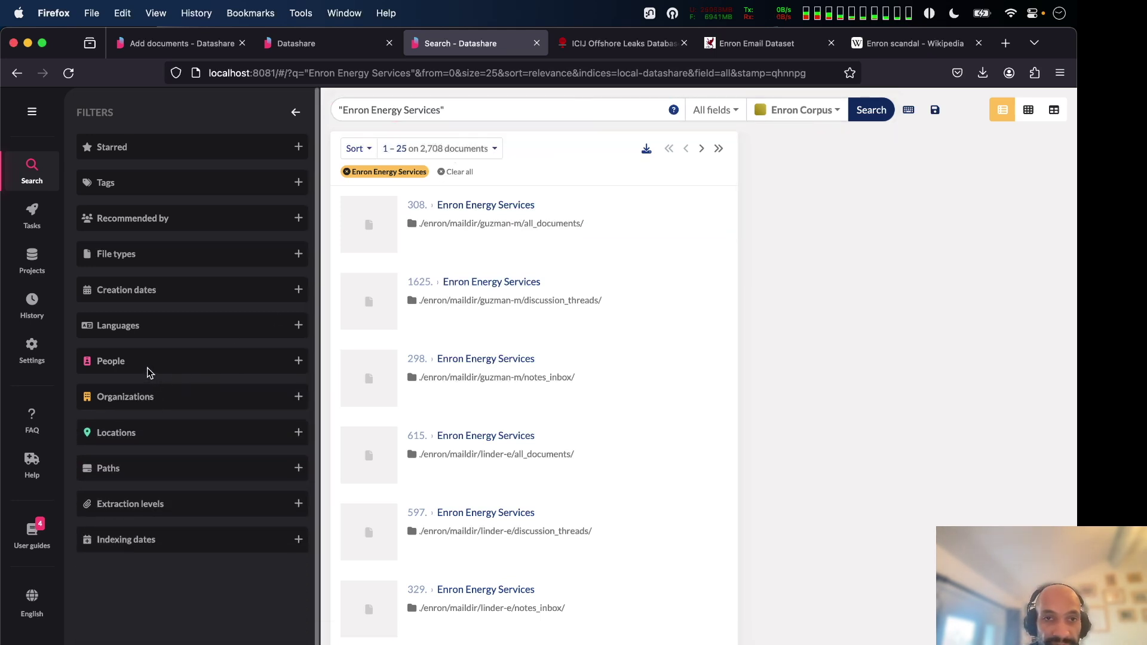
pyautogui.click(149, 370)
pyautogui.click(128, 386)
pyautogui.write('buckner')
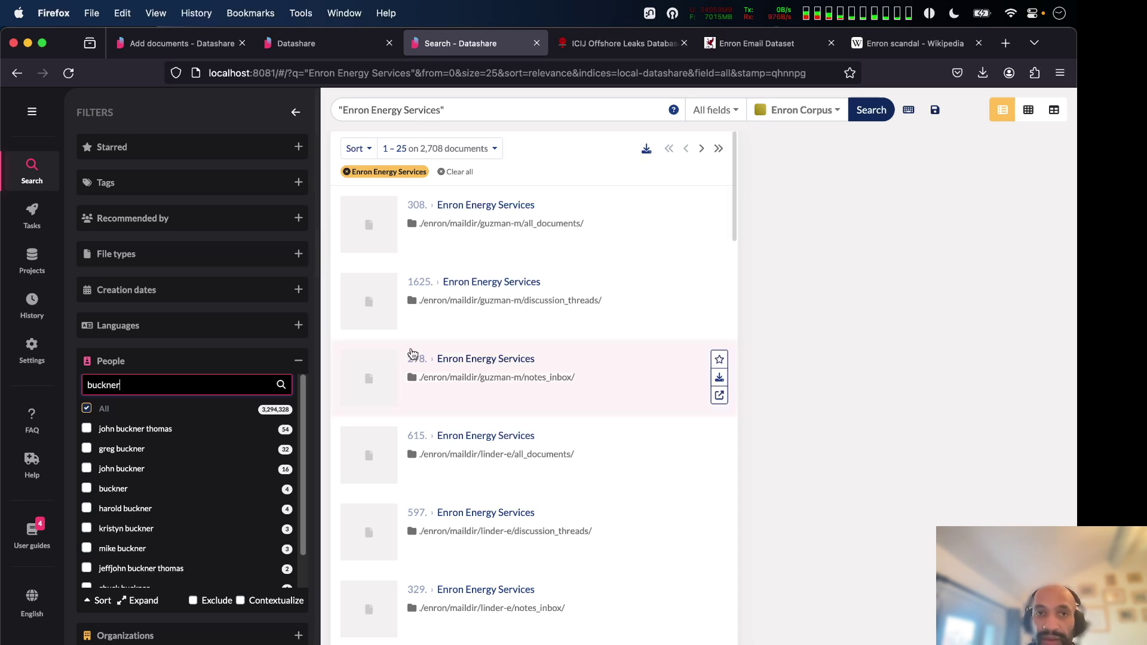
pyautogui.scroll(-10, 507, 305)
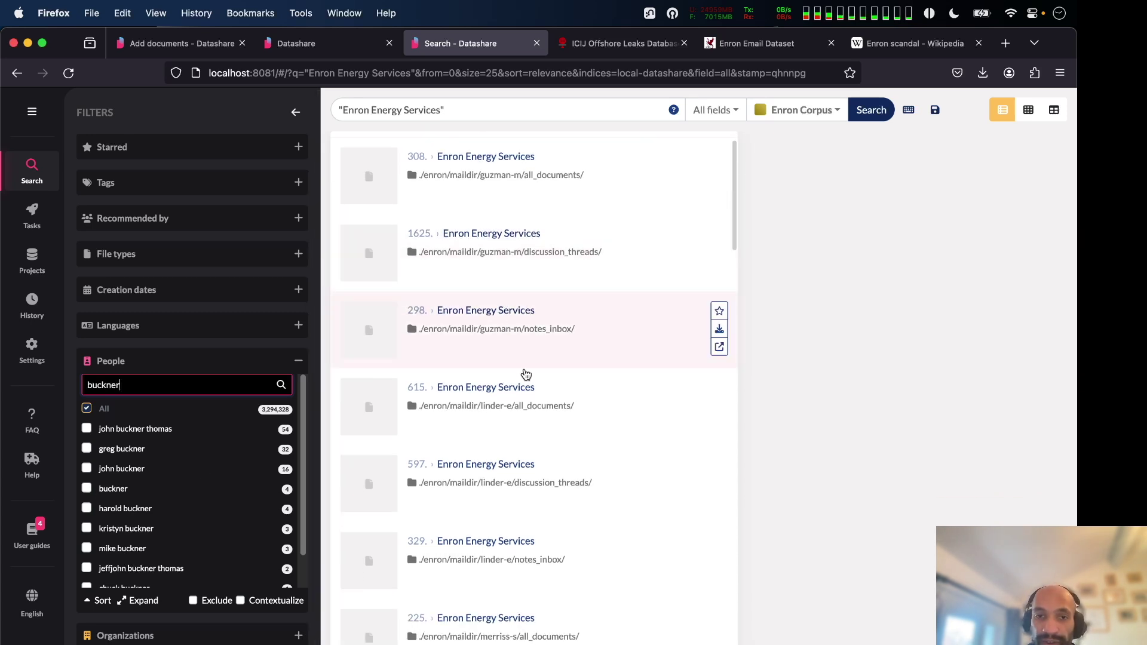
pyautogui.scroll(-10, 516, 523)
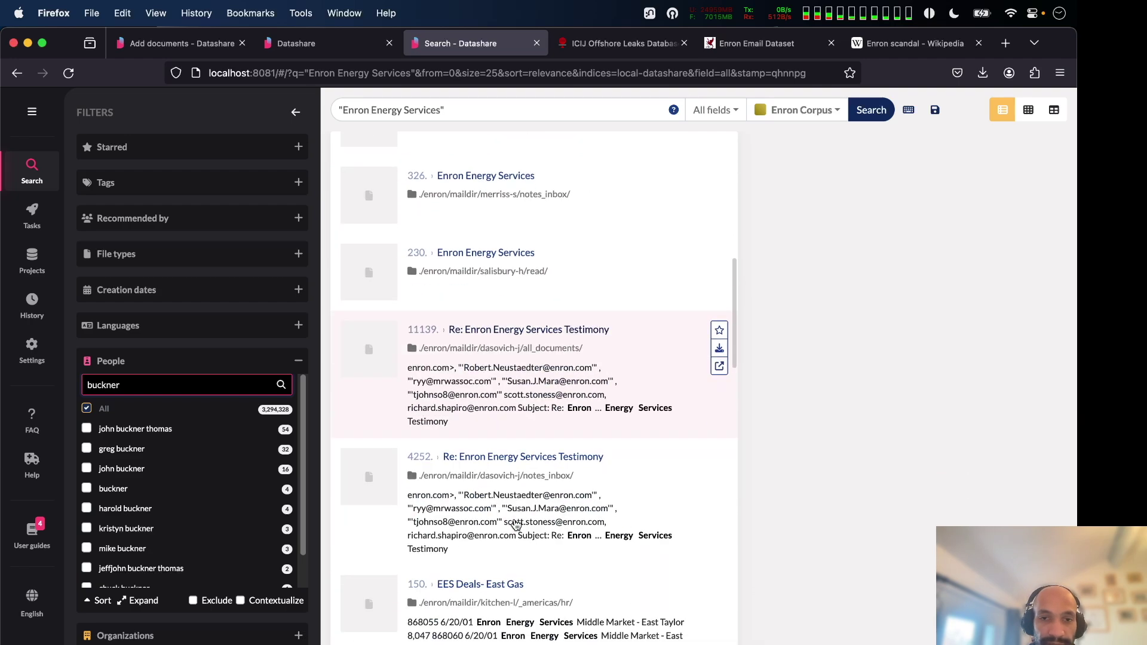
pyautogui.scroll(10, 515, 524)
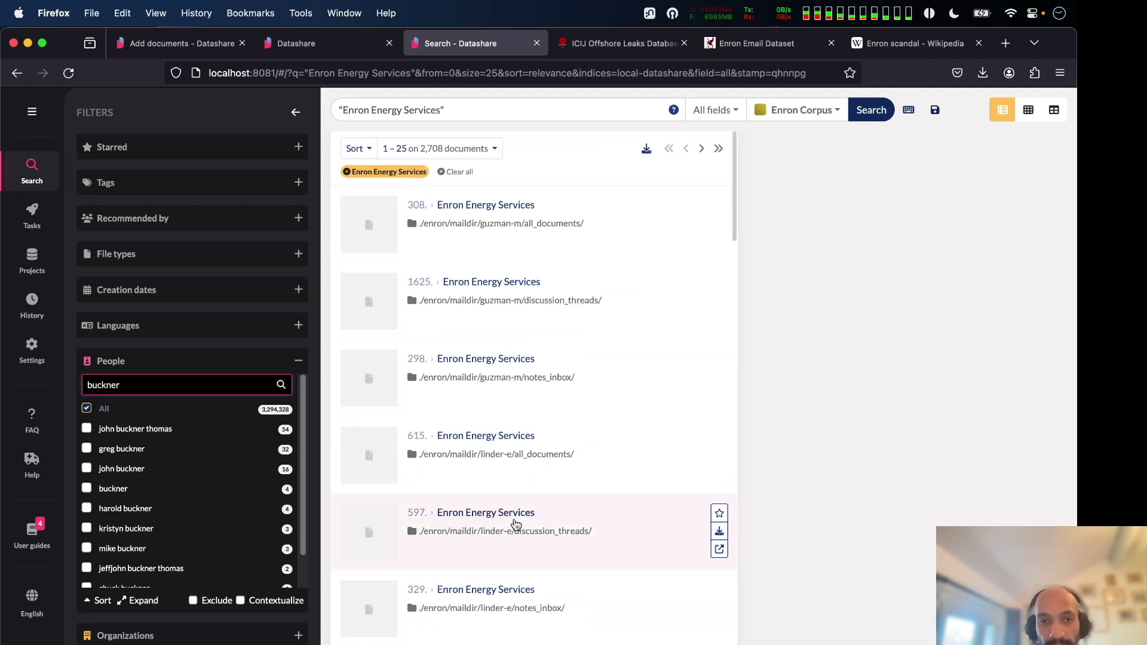
# Restrict the results to three of the people matching the surname, including the surname alone, and contextualize the People filter
pyautogui.click(87, 488)
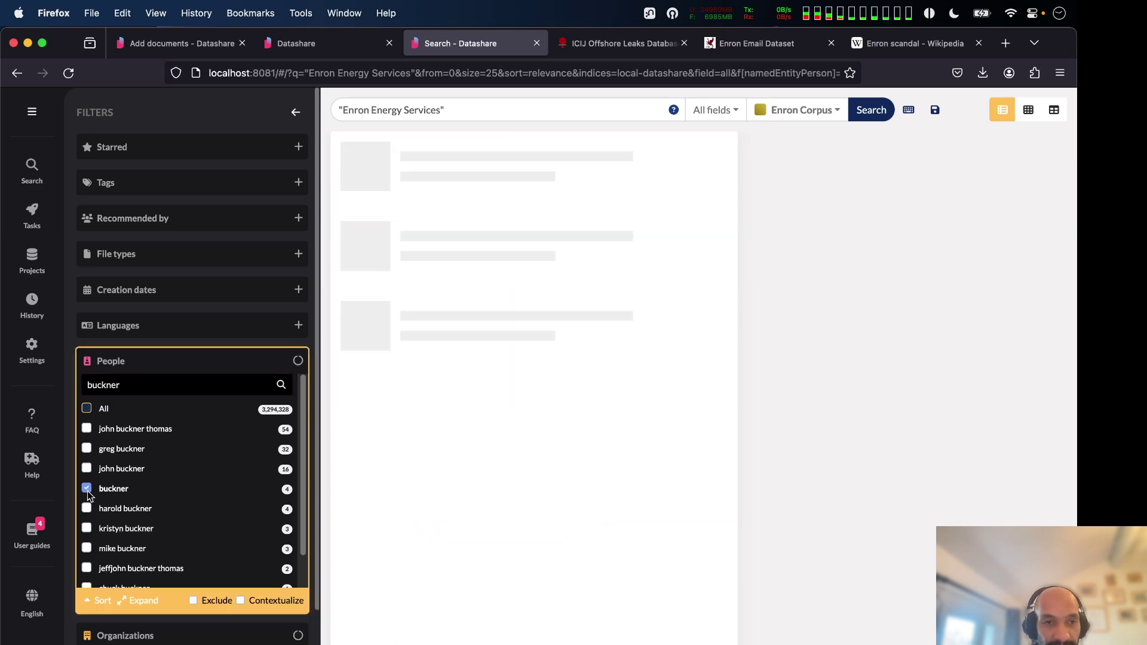
pyautogui.click(86, 470)
pyautogui.click(87, 449)
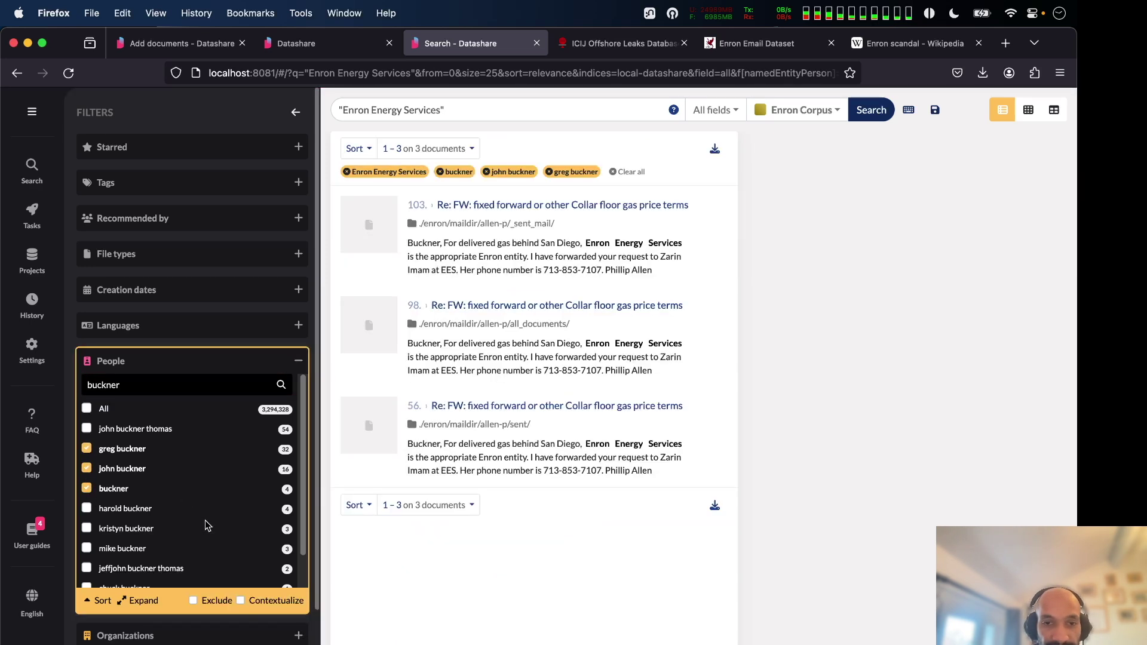
pyautogui.click(251, 602)
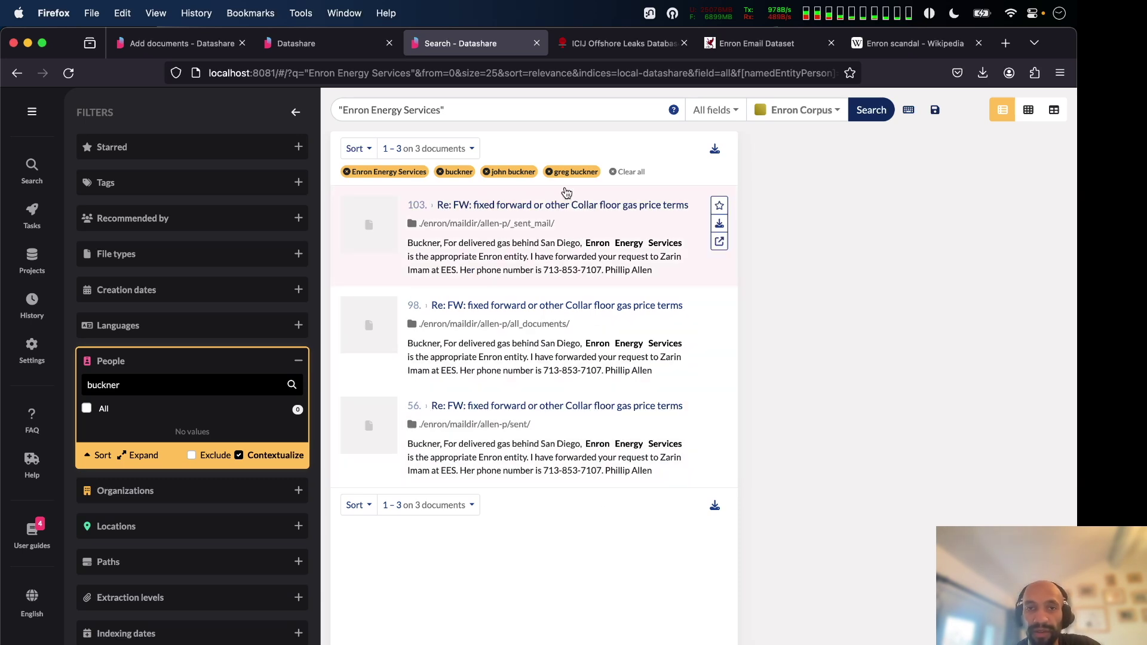
# Hide the filters and remove the "Enron Energy Services" query and all three people filters from the search
pyautogui.click(295, 112)
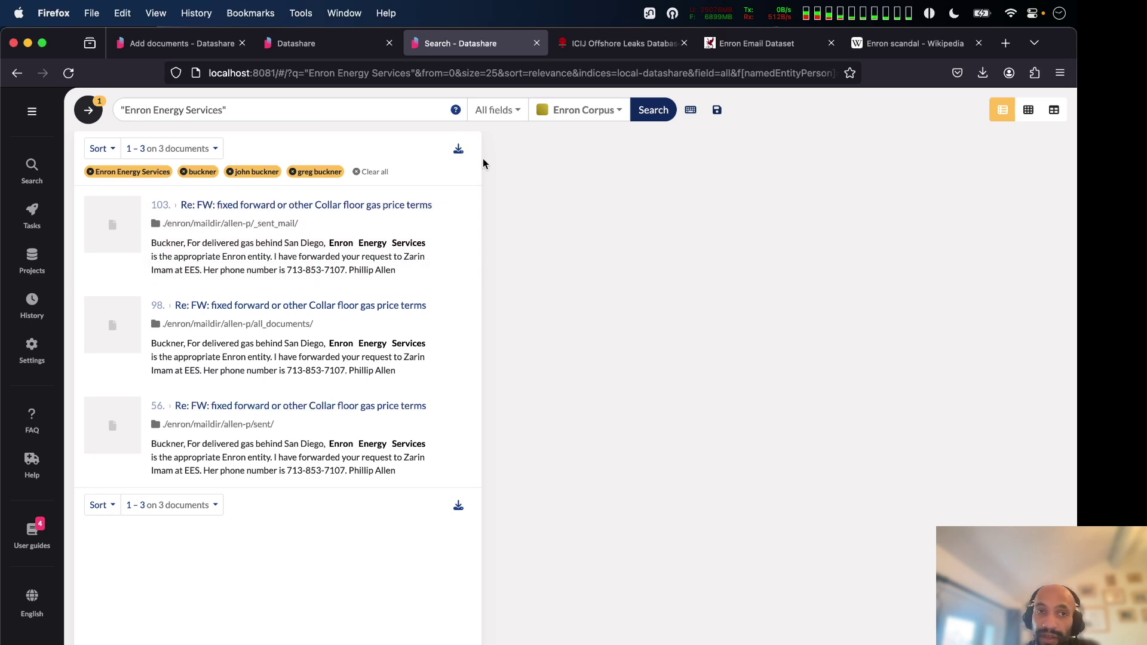
pyautogui.click(114, 172)
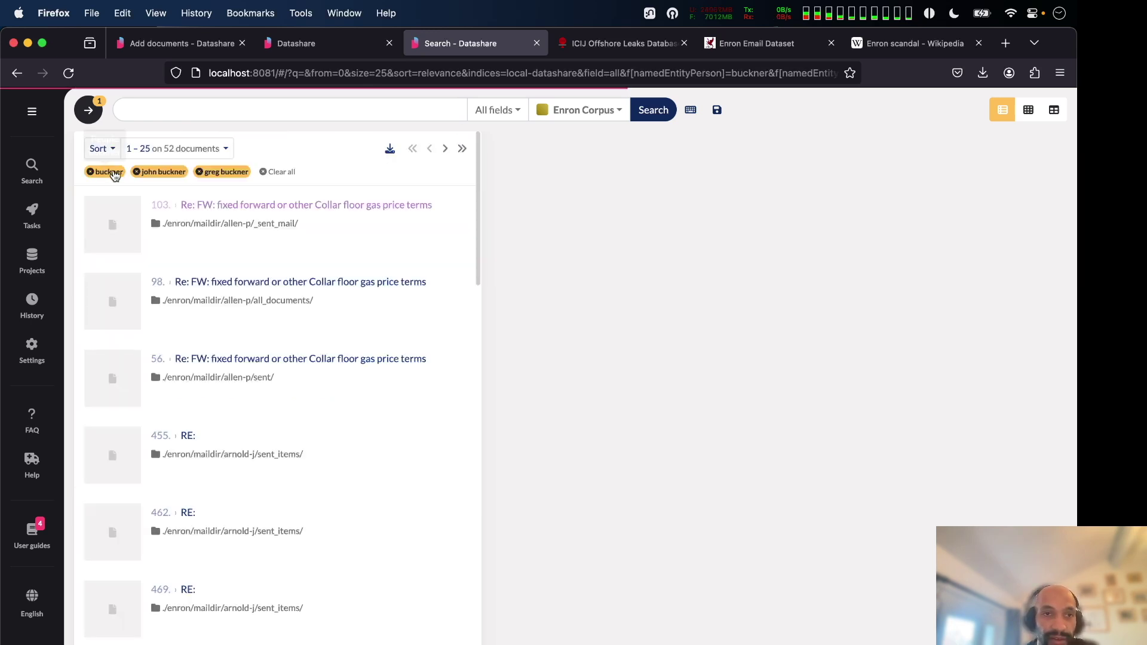
pyautogui.click(89, 172)
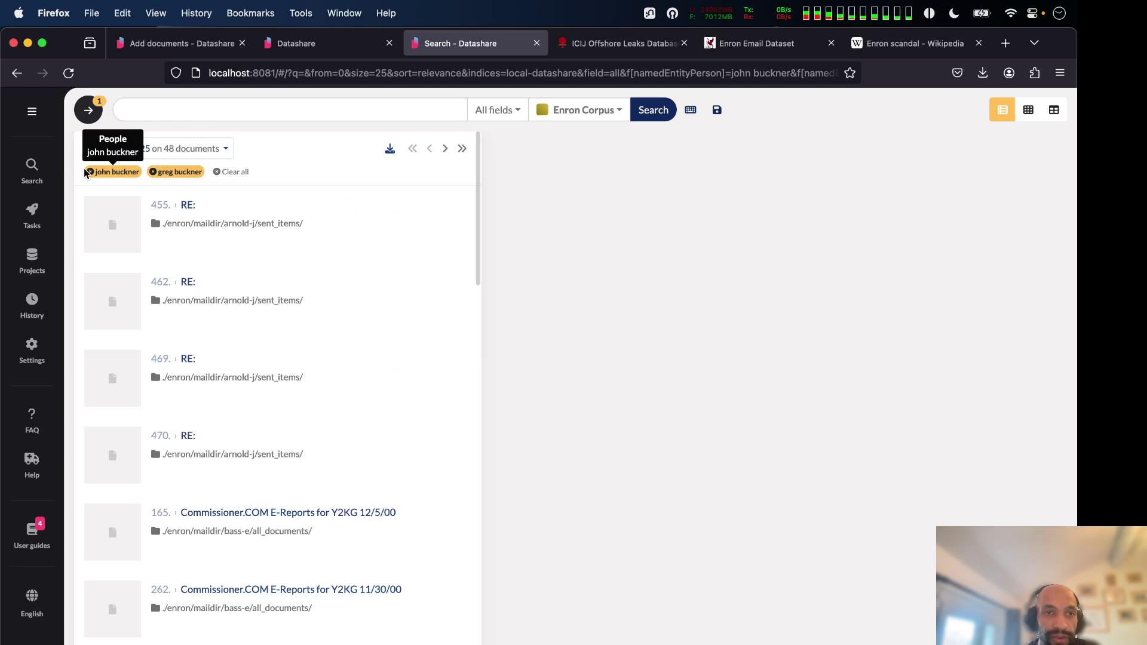
pyautogui.click(87, 172)
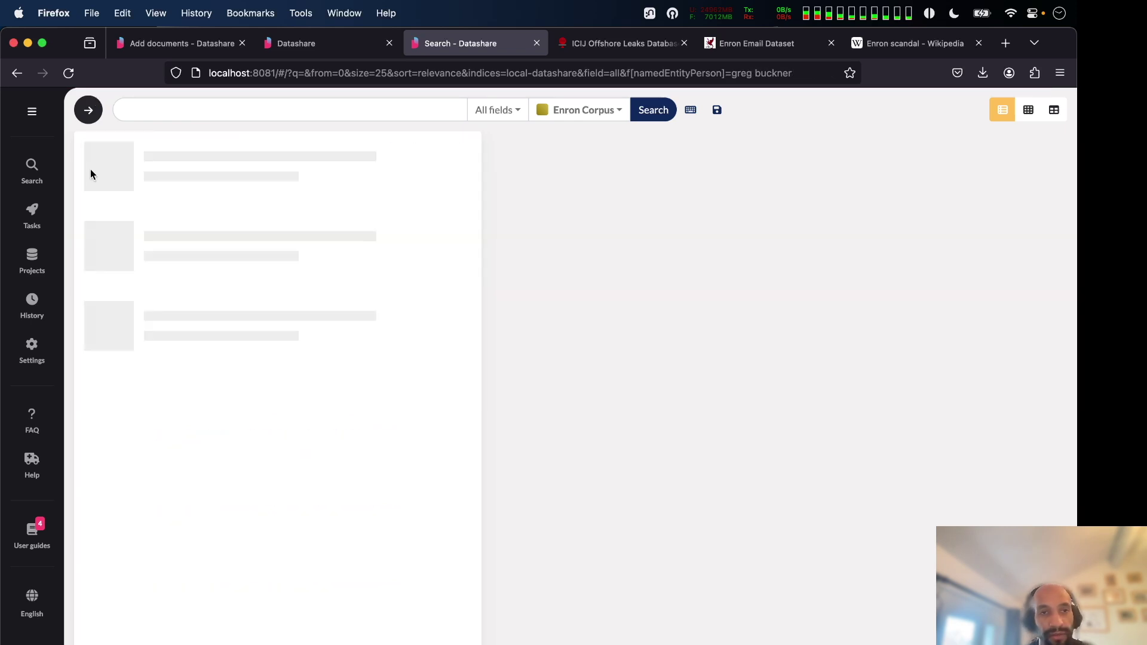
pyautogui.click(91, 173)
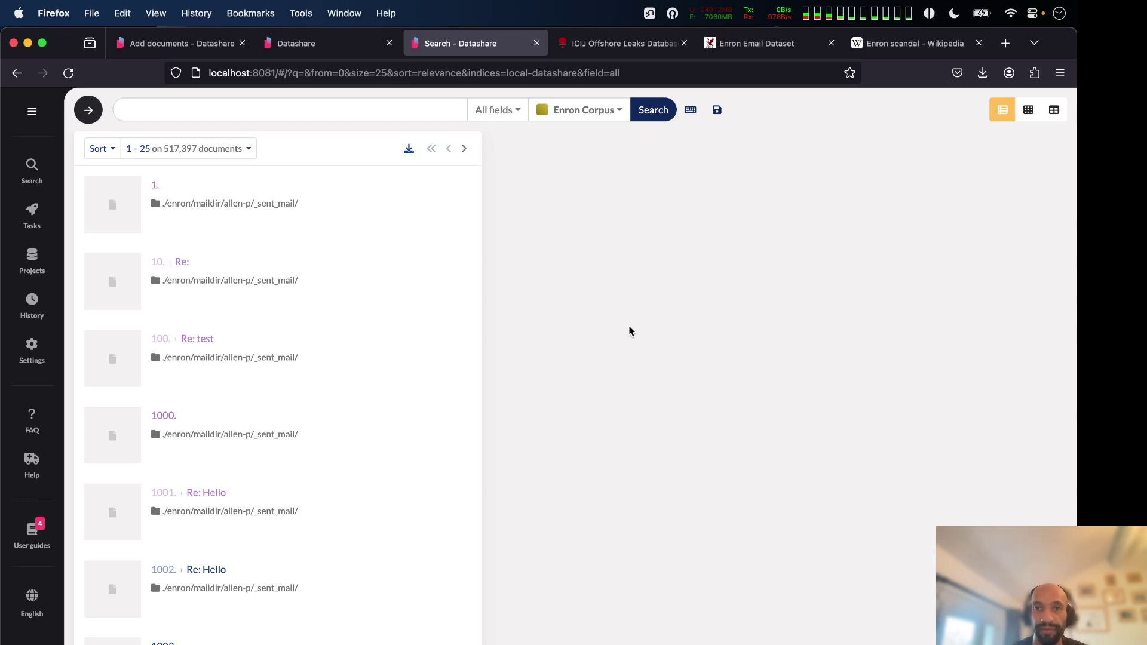
# Show the graph creation slide, return to Firefox and look over the documents and entities graph section of the Explore Neo4j Graph documentation
pyautogui.press('super+Tab')
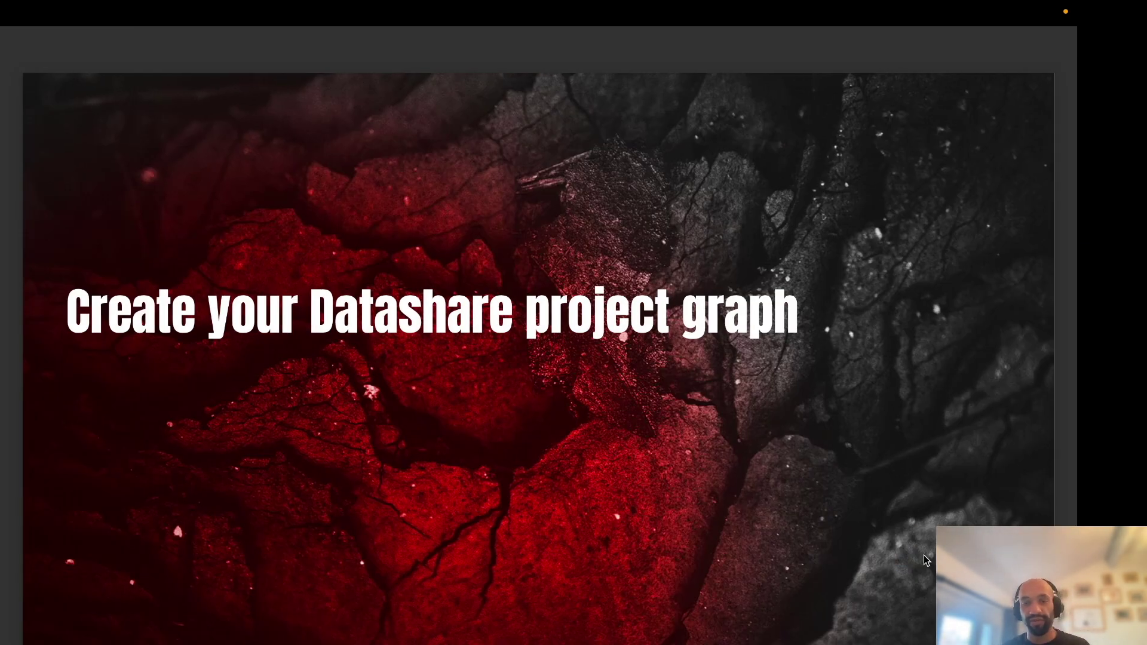
pyautogui.press('super+Tab')
pyautogui.press('super+Tab')
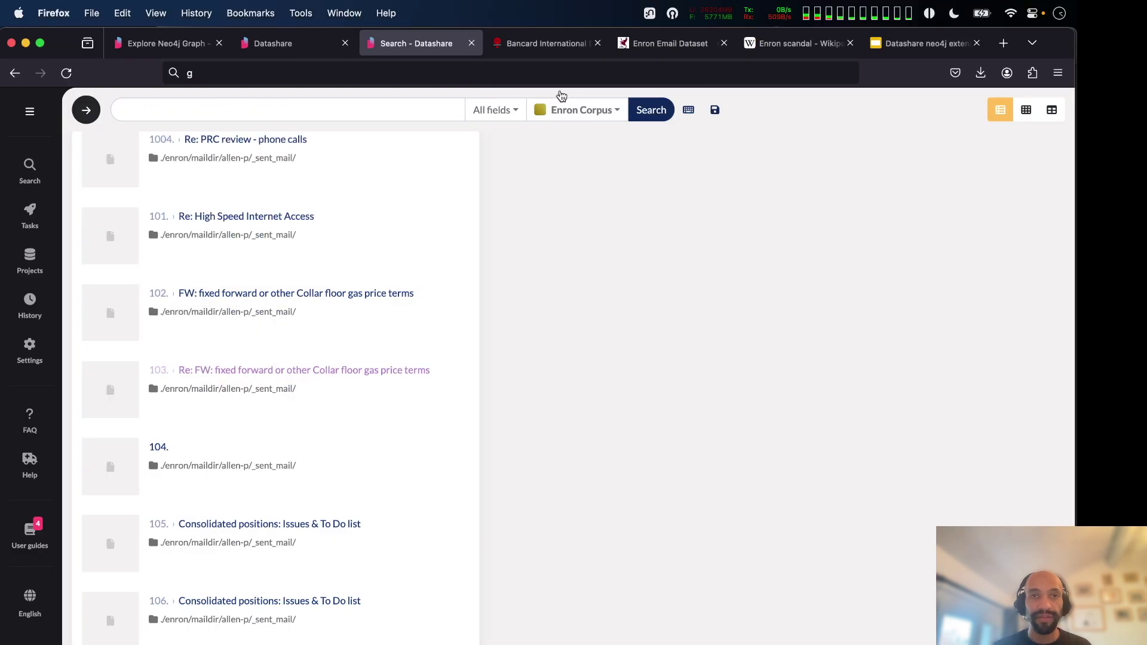
pyautogui.click(162, 43)
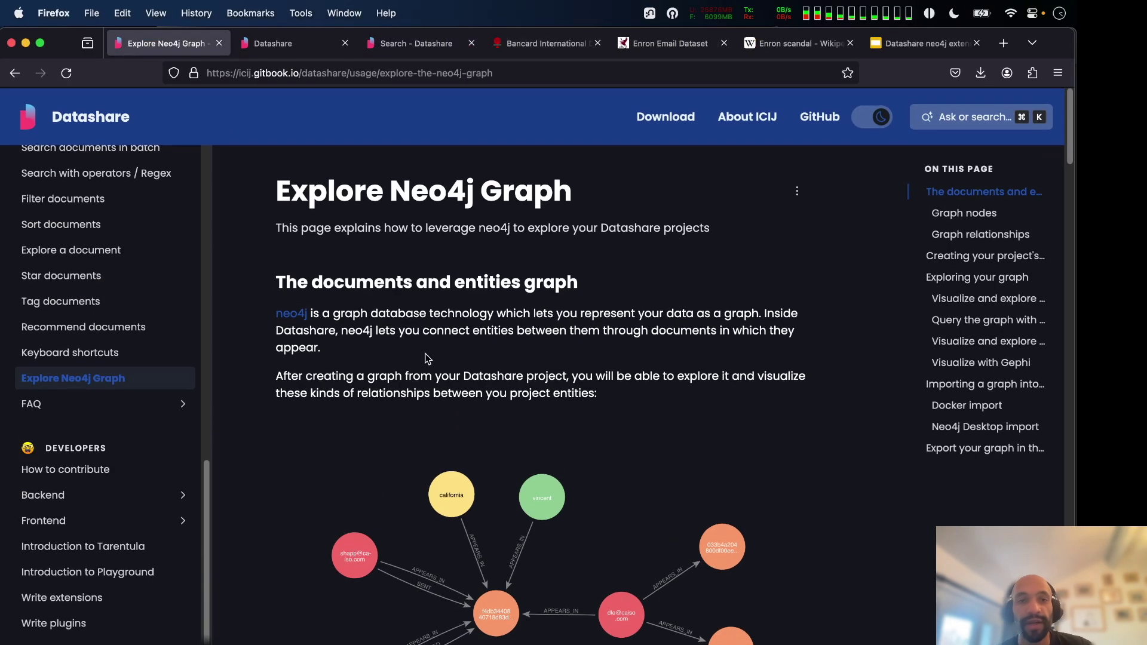
pyautogui.moveTo(313, 282); pyautogui.dragTo(563, 282)
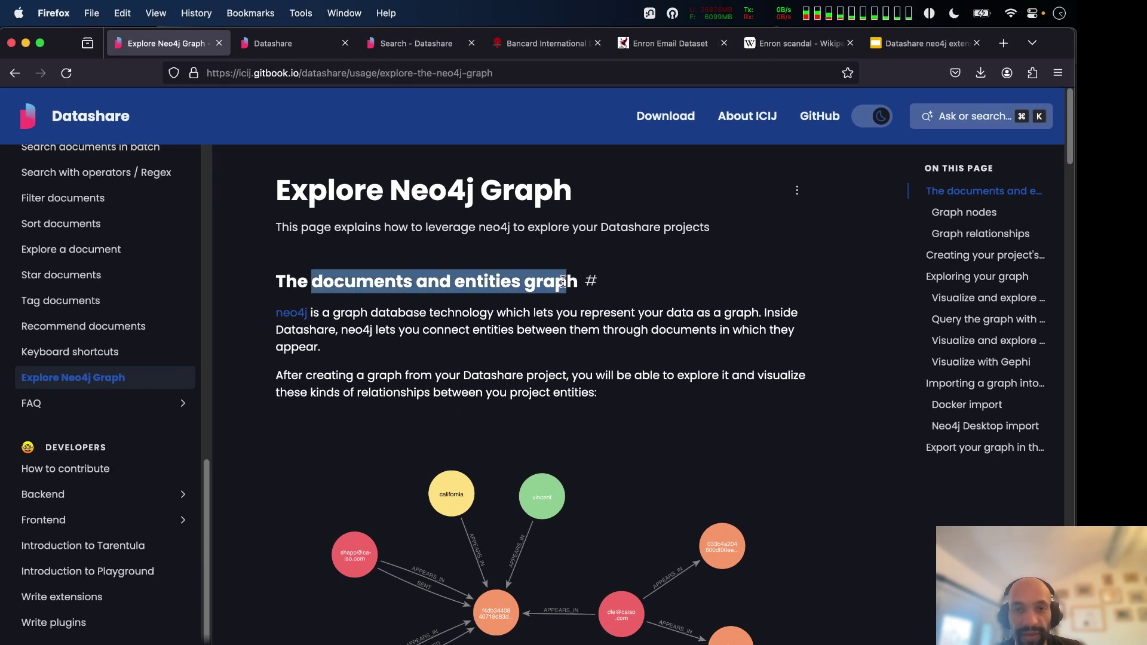
pyautogui.scroll(-5, 563, 284)
pyautogui.scroll(5, 563, 283)
pyautogui.scroll(-2, 562, 285)
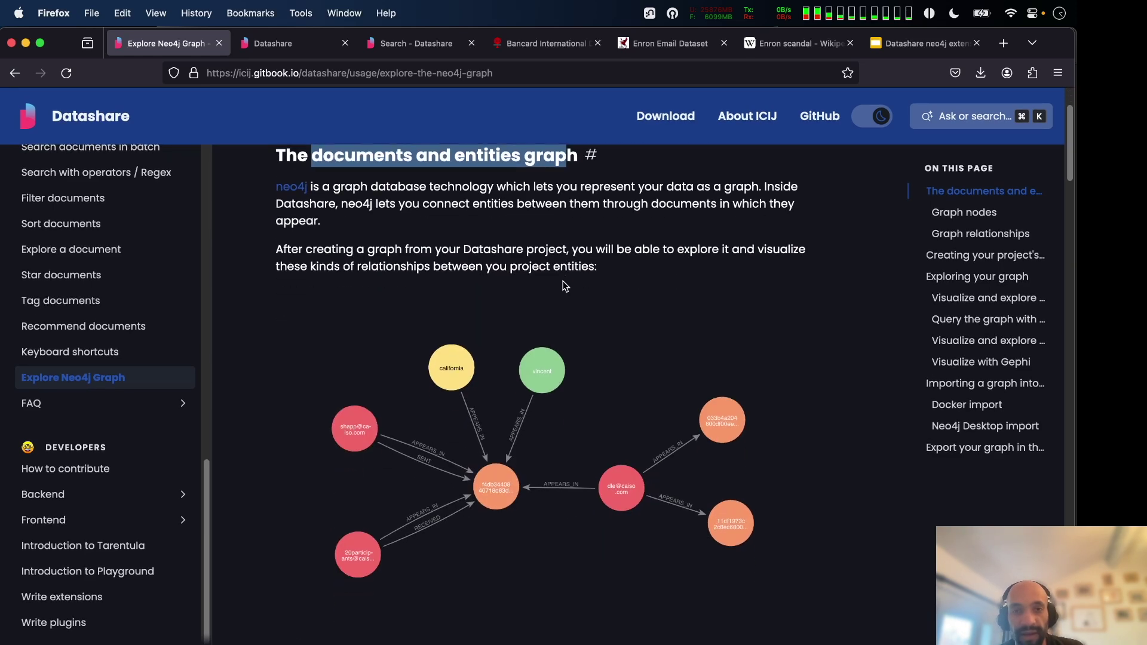
# Open document 103, "Re: FW: fixed forward or other Collar floor gas price terms", from the Enron results and review its text and named entities
pyautogui.click(387, 46)
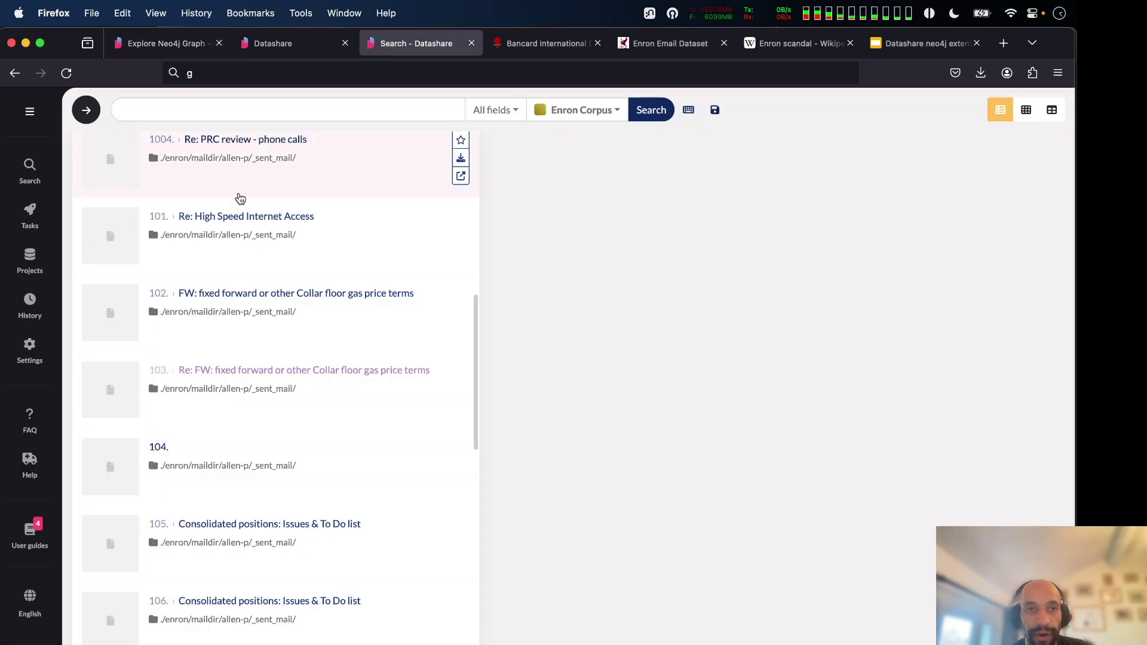
pyautogui.click(352, 388)
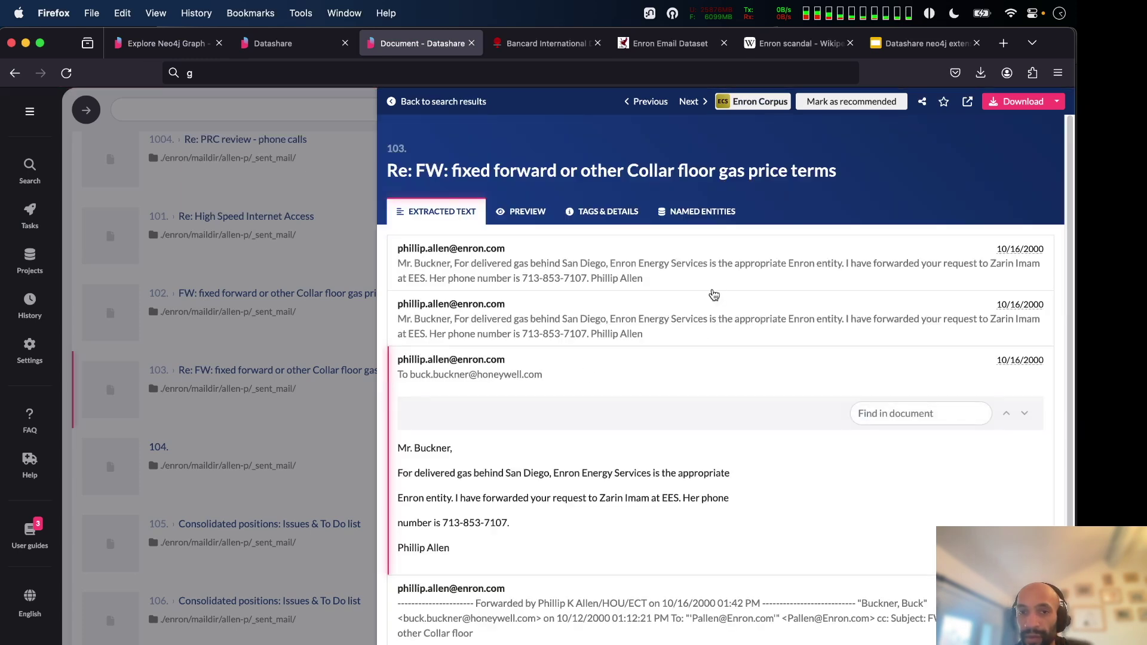
pyautogui.scroll(-2, 559, 278)
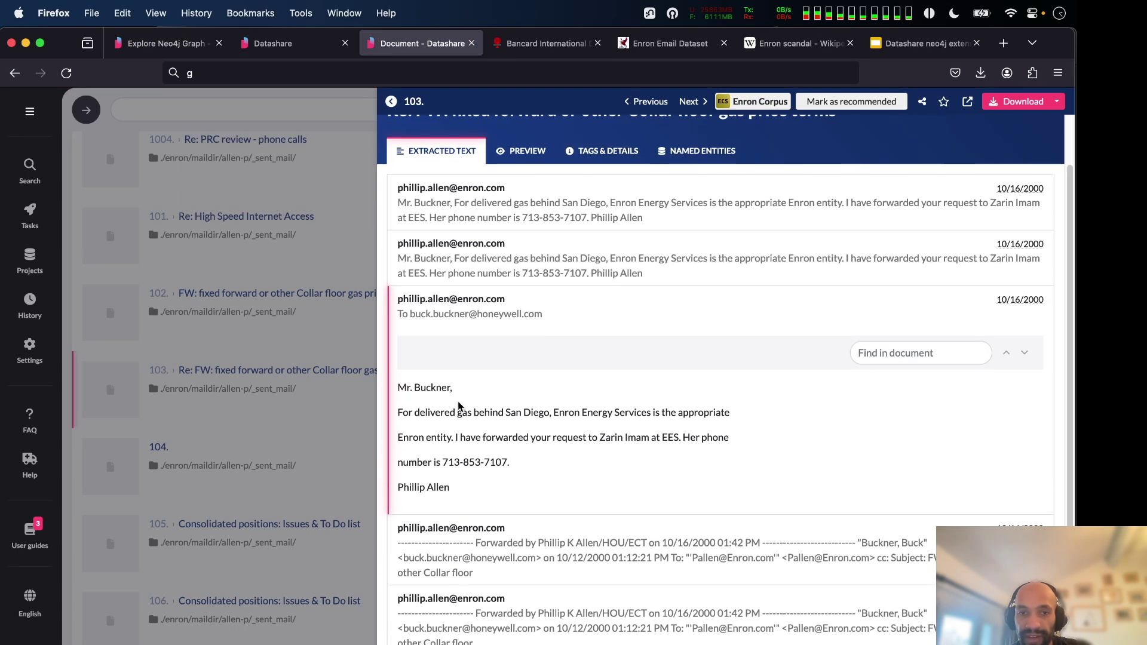
pyautogui.scroll(2, 460, 421)
pyautogui.click(687, 209)
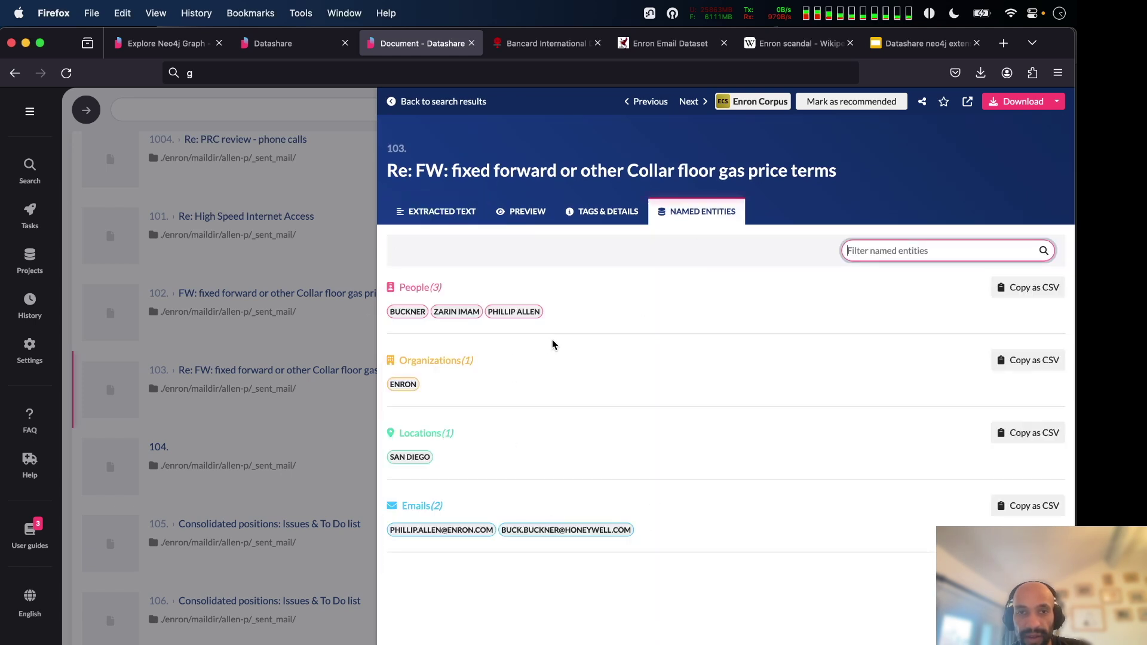
pyautogui.moveTo(489, 330)
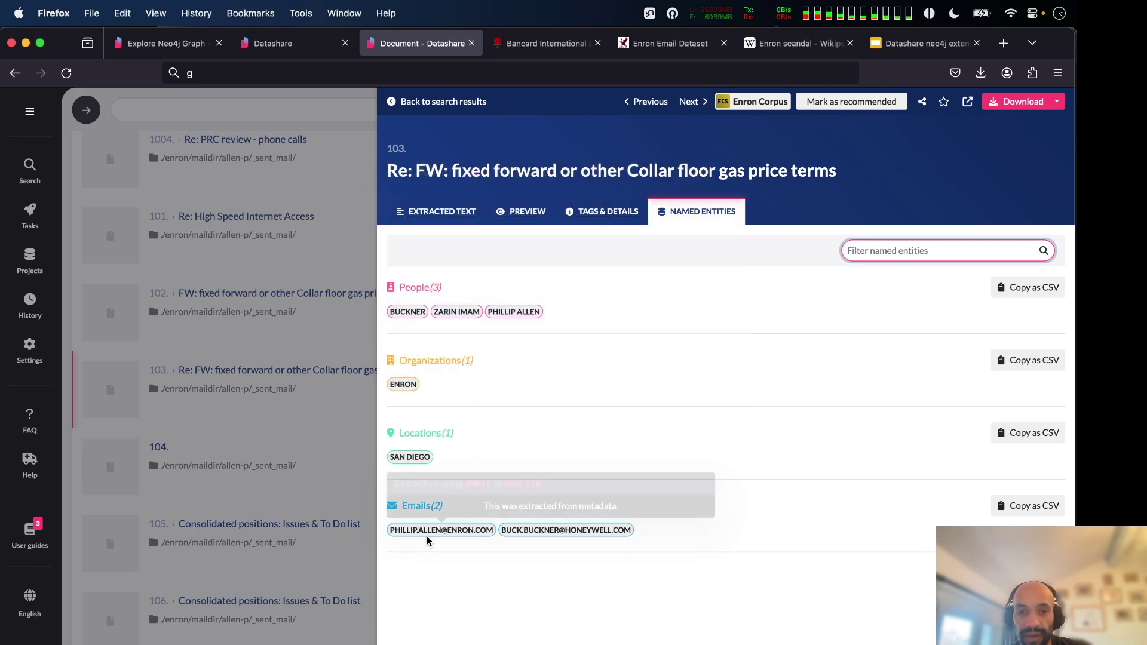
# Return to the Explore Neo4j Graph documentation and examine the enlarged example graph's document, email, person and location nodes and their relationships
pyautogui.click(154, 48)
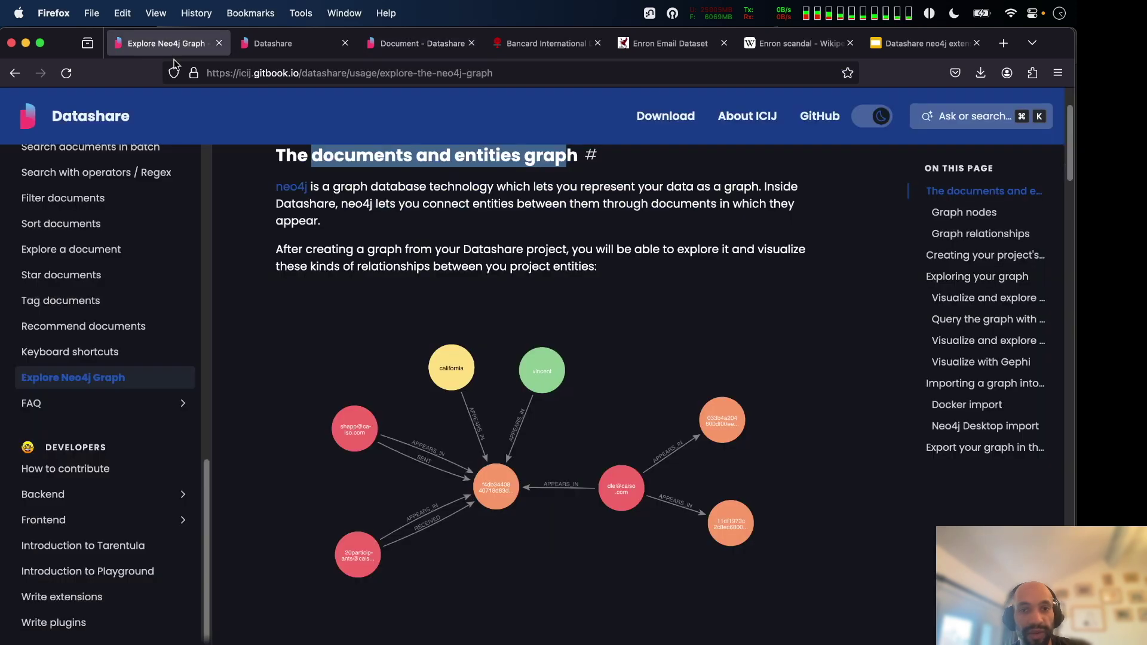
pyautogui.scroll(-2, 380, 341)
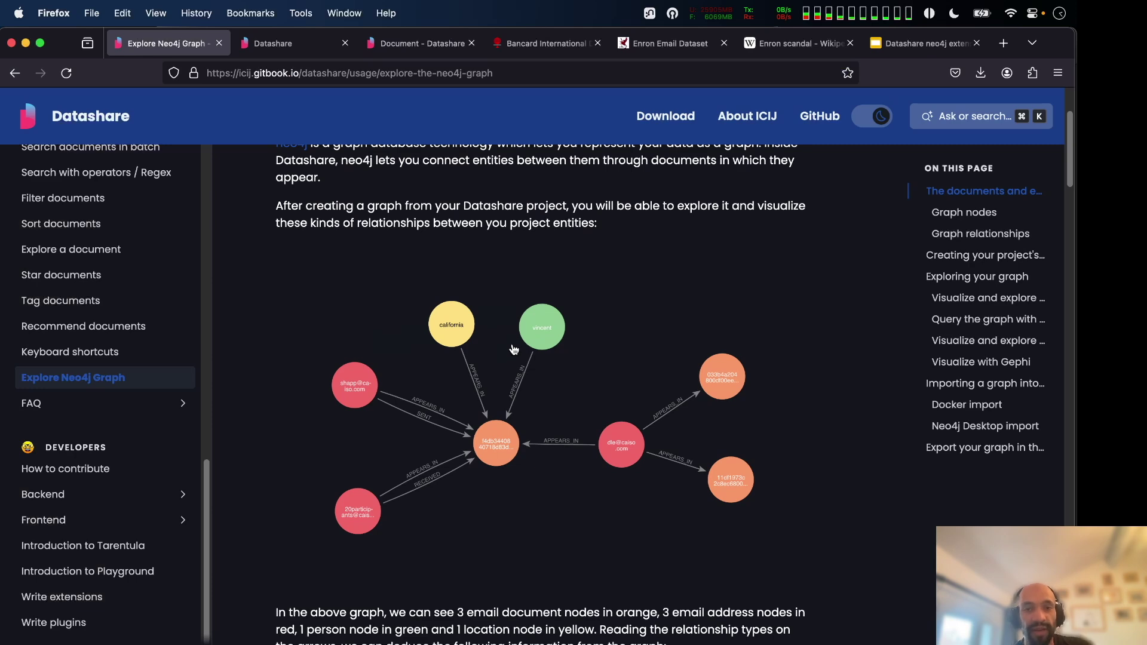
pyautogui.click(536, 402)
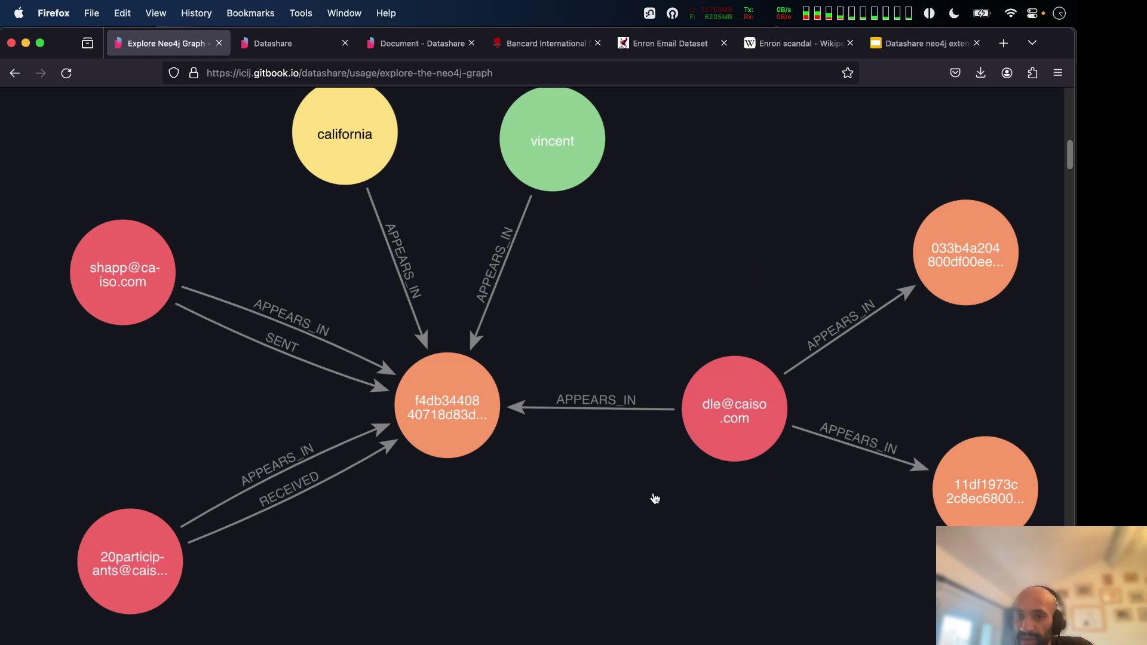
pyautogui.scroll(-5, 576, 364)
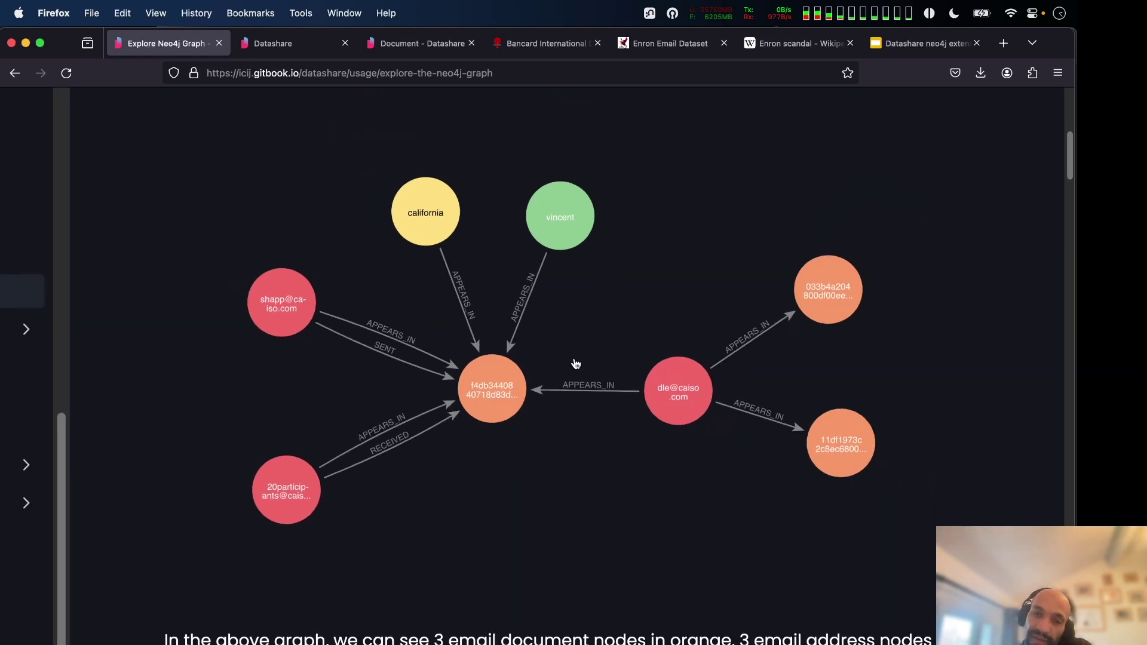
pyautogui.scroll(5, 576, 364)
pyautogui.scroll(-2, 564, 377)
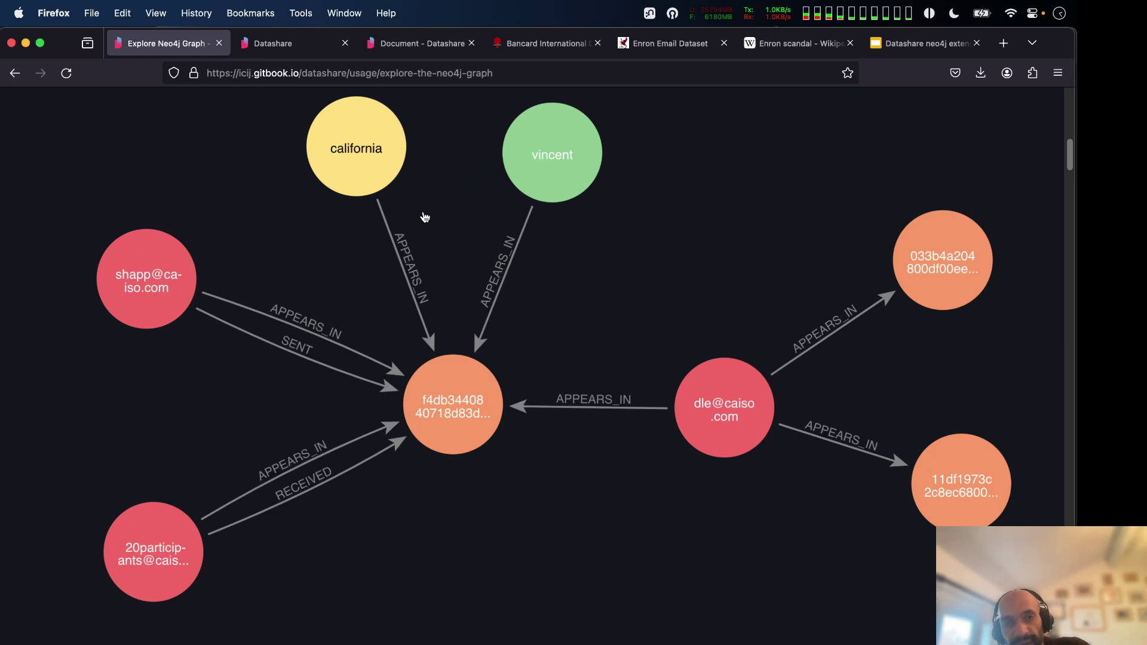
pyautogui.click(423, 216)
pyautogui.scroll(3, 455, 311)
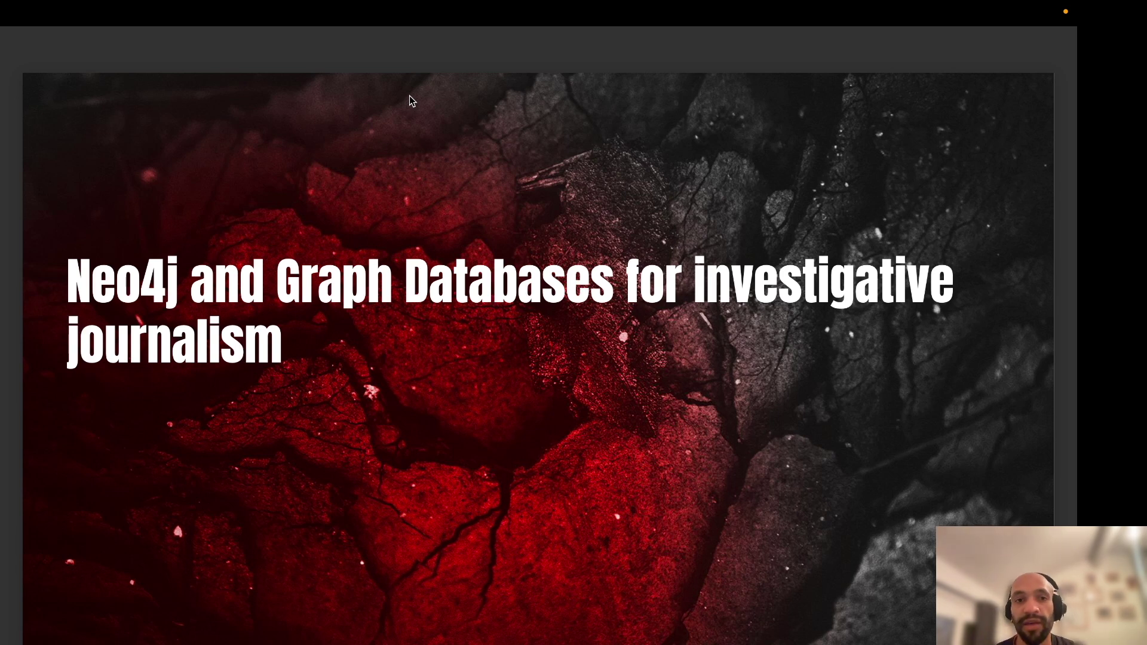
# Switch from the slides to Neo4j's "What is a graph database?" page and examine the property graph model figure
pyautogui.press('super+Tab')
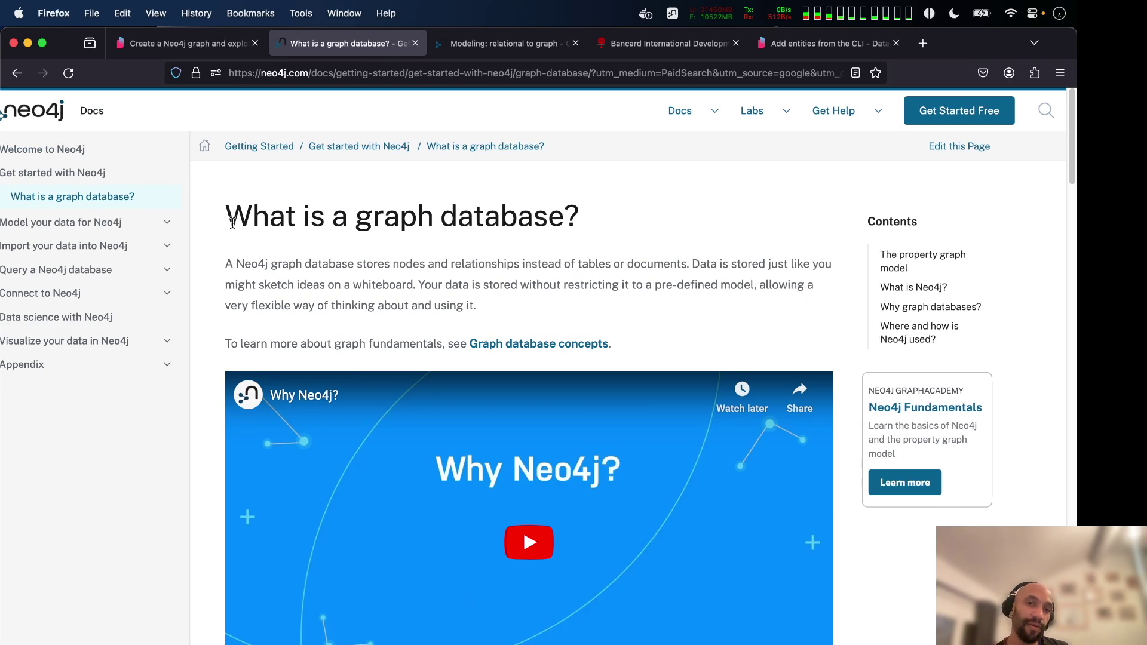
pyautogui.scroll(-2, 232, 223)
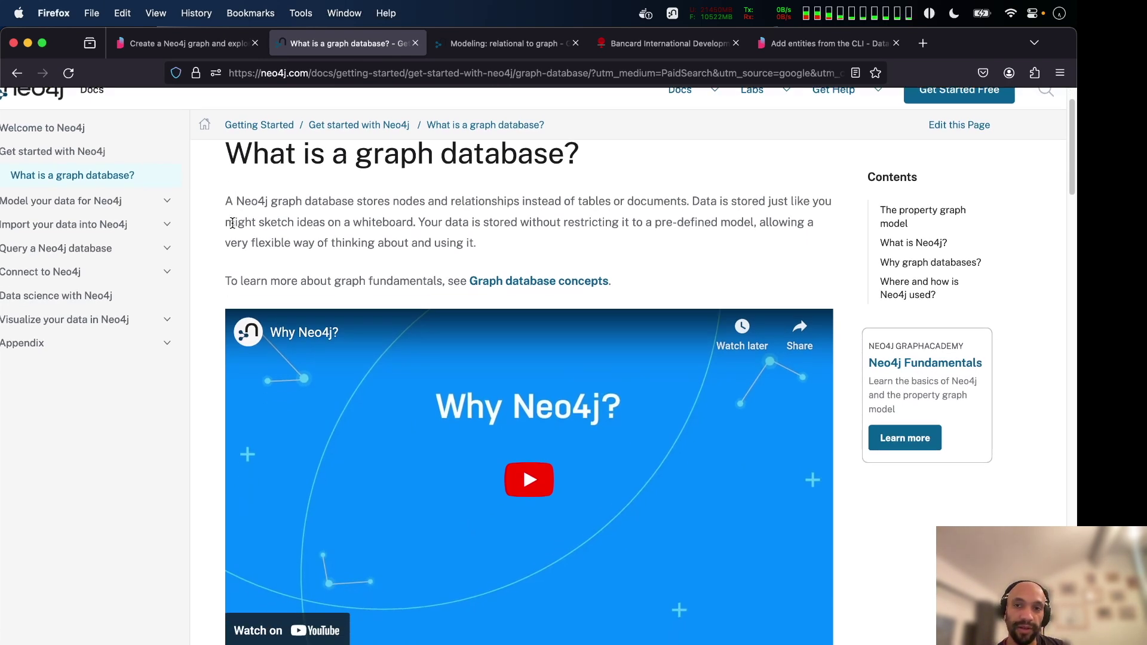
pyautogui.scroll(-12, 233, 223)
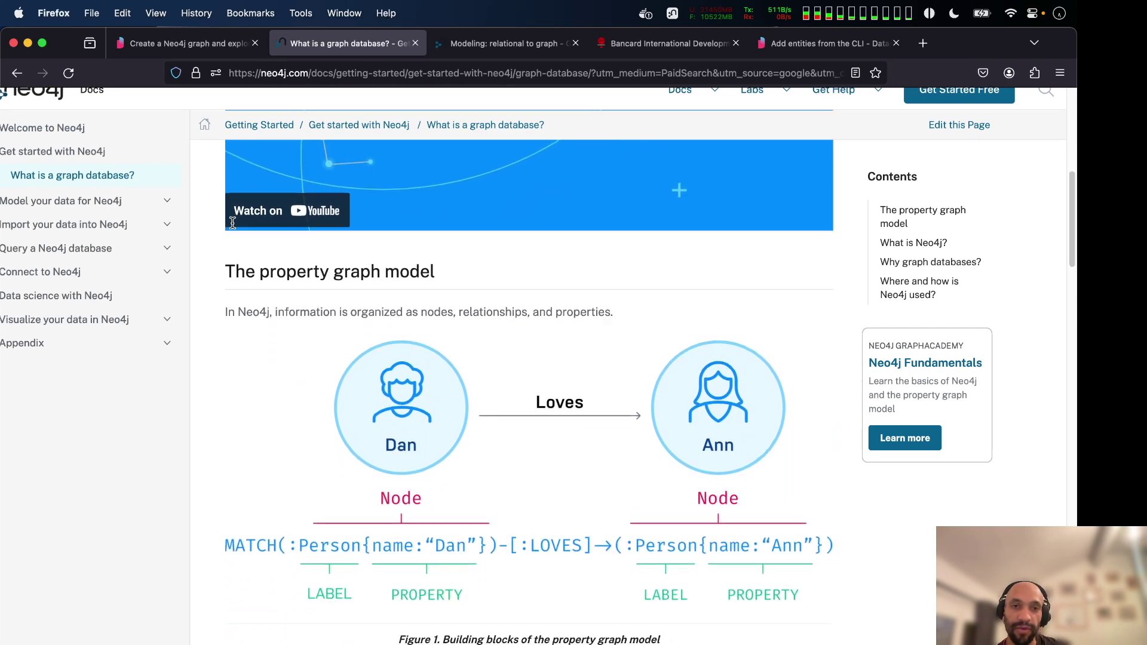
pyautogui.scroll(-3, 233, 222)
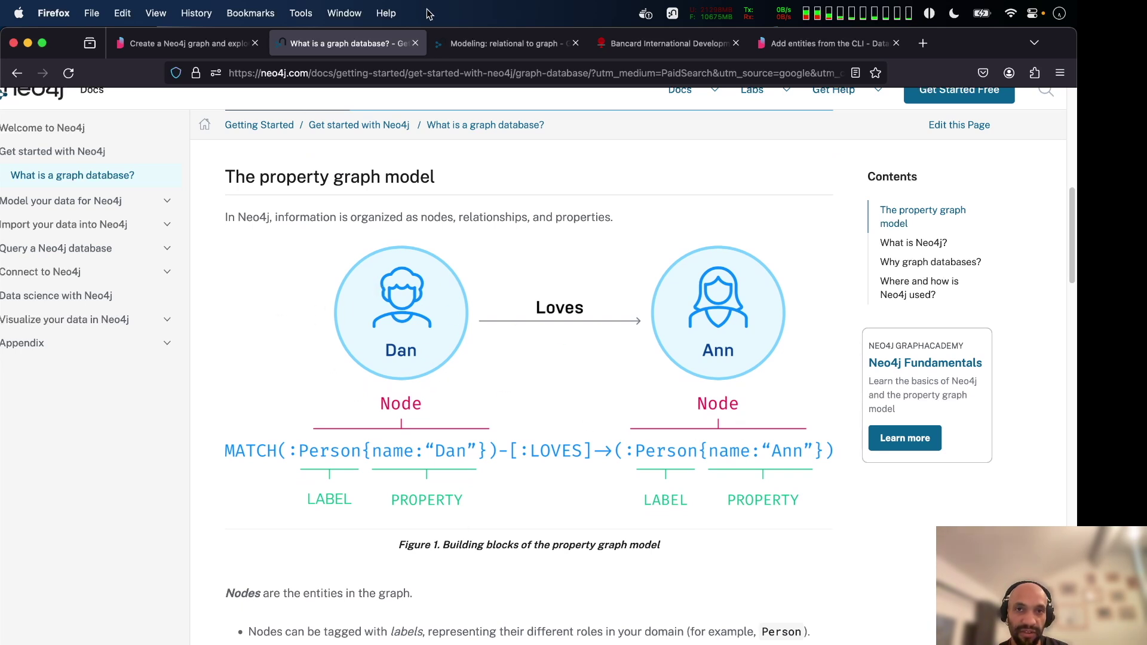
# Open the "Modeling: relational to graph" guide, highlight "relational to graph" in its title and go to the relational and graph architecture section
pyautogui.click(472, 44)
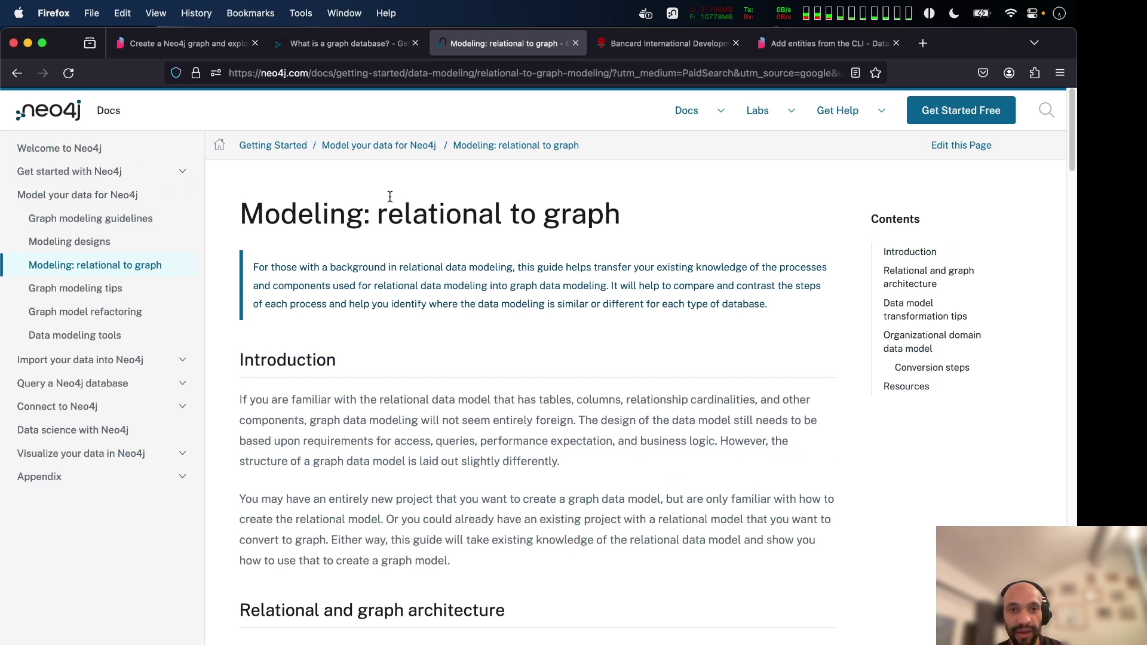
pyautogui.moveTo(376, 208); pyautogui.dragTo(619, 211)
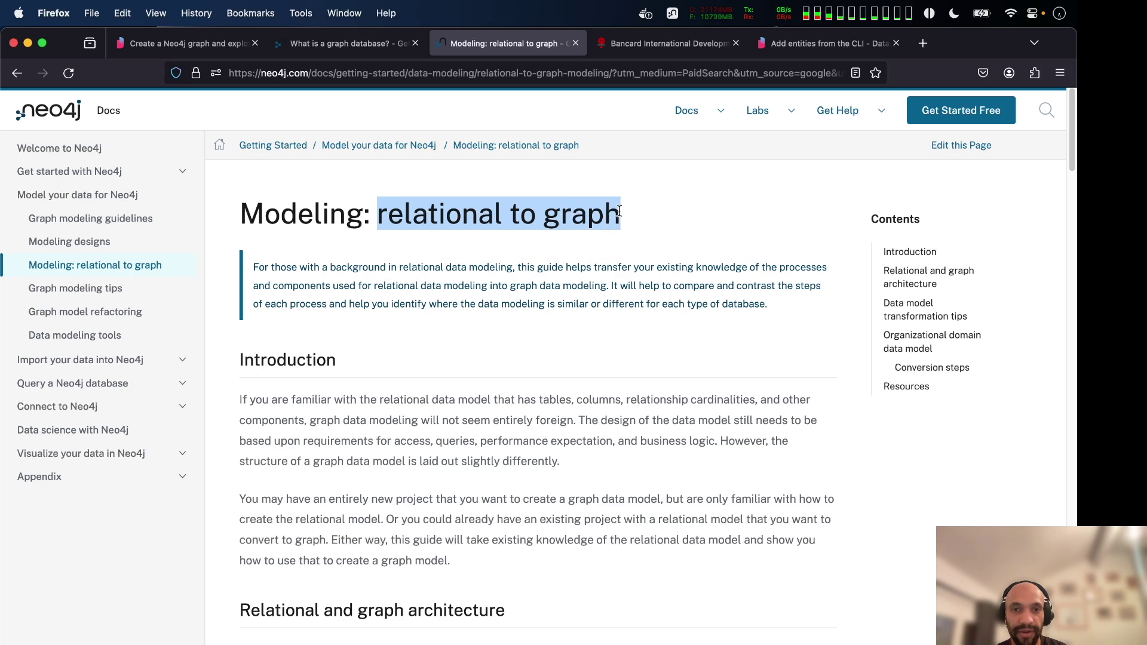
pyautogui.scroll(-2, 670, 307)
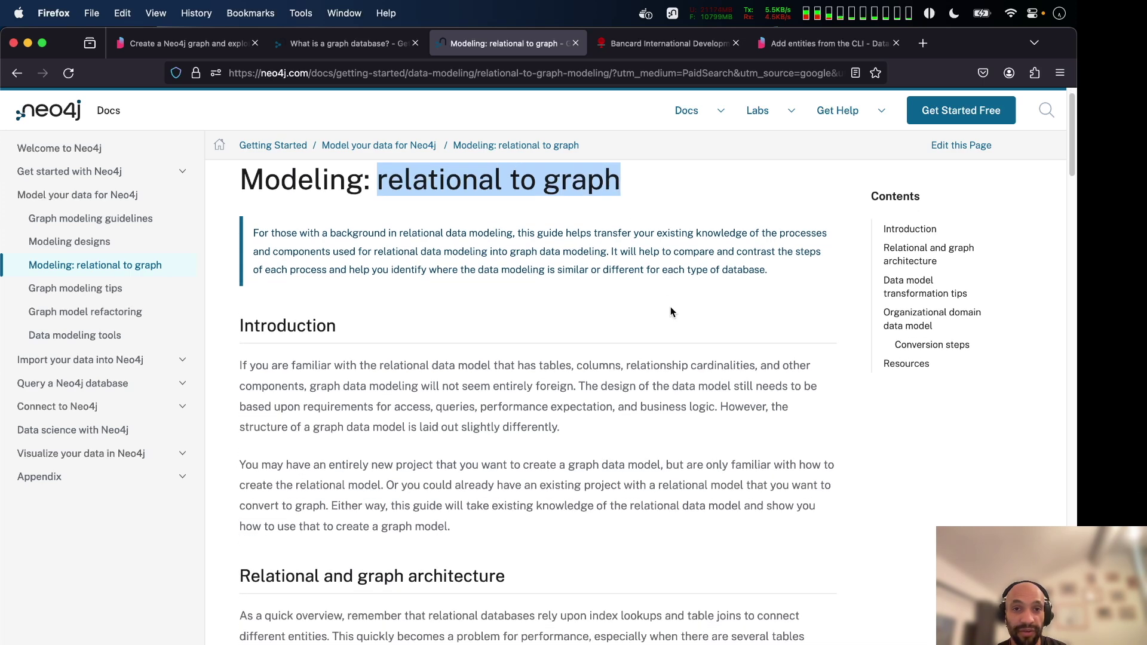
pyautogui.click(458, 189)
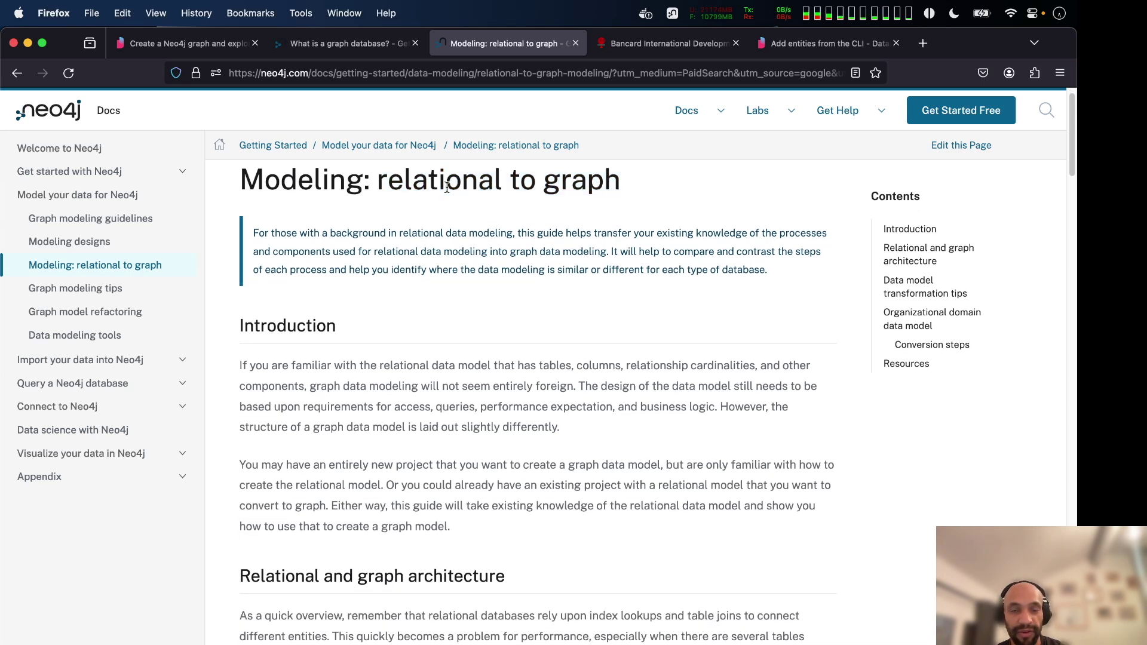
pyautogui.scroll(-4, 446, 187)
pyautogui.scroll(-10, 446, 187)
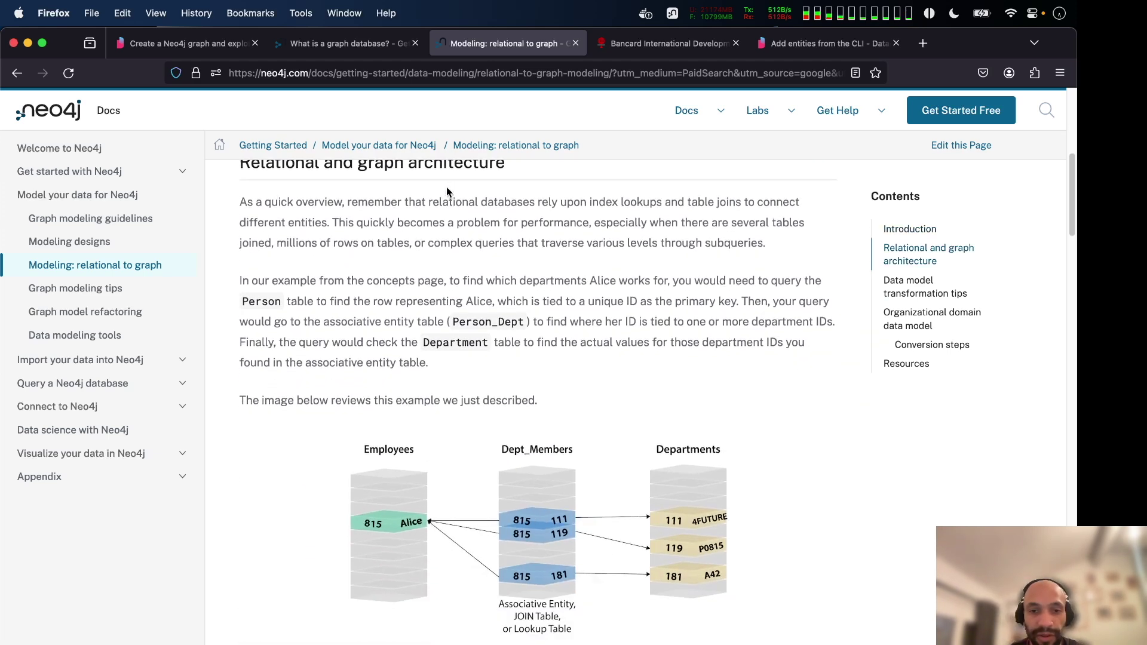
# Examine Figure 1 and its explanation of how the Employees, Dept_Members and Departments tables are joined in a relational database
pyautogui.scroll(5, 467, 250)
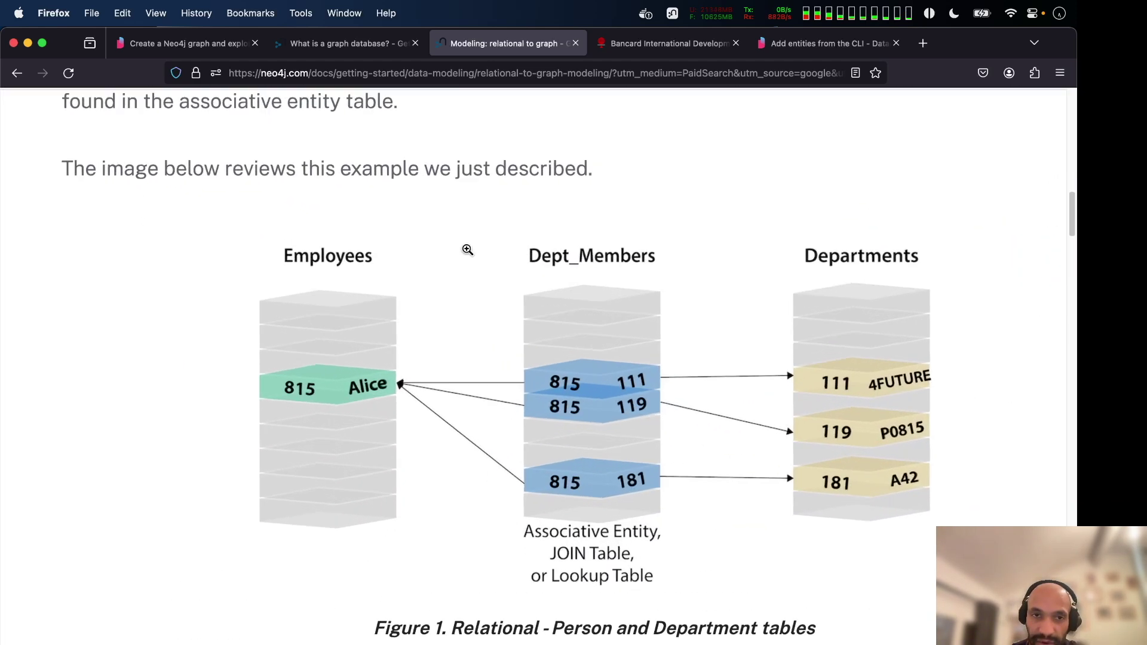
pyautogui.scroll(-1, 467, 250)
pyautogui.scroll(-5, 467, 250)
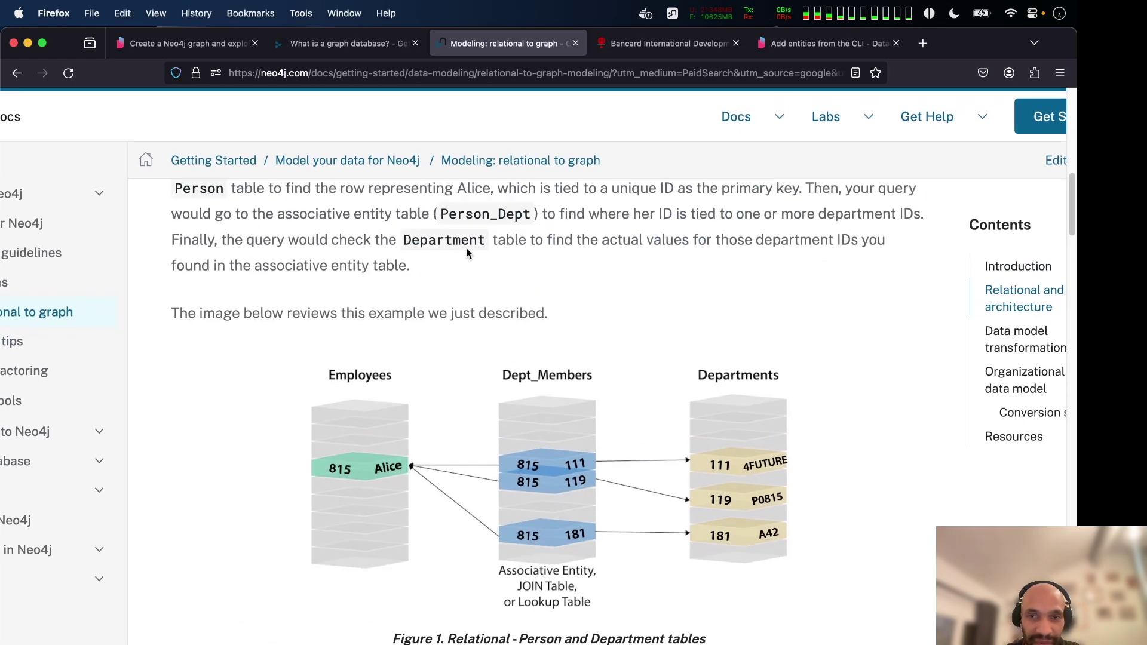
pyautogui.scroll(5, 467, 249)
pyautogui.scroll(-5, 468, 248)
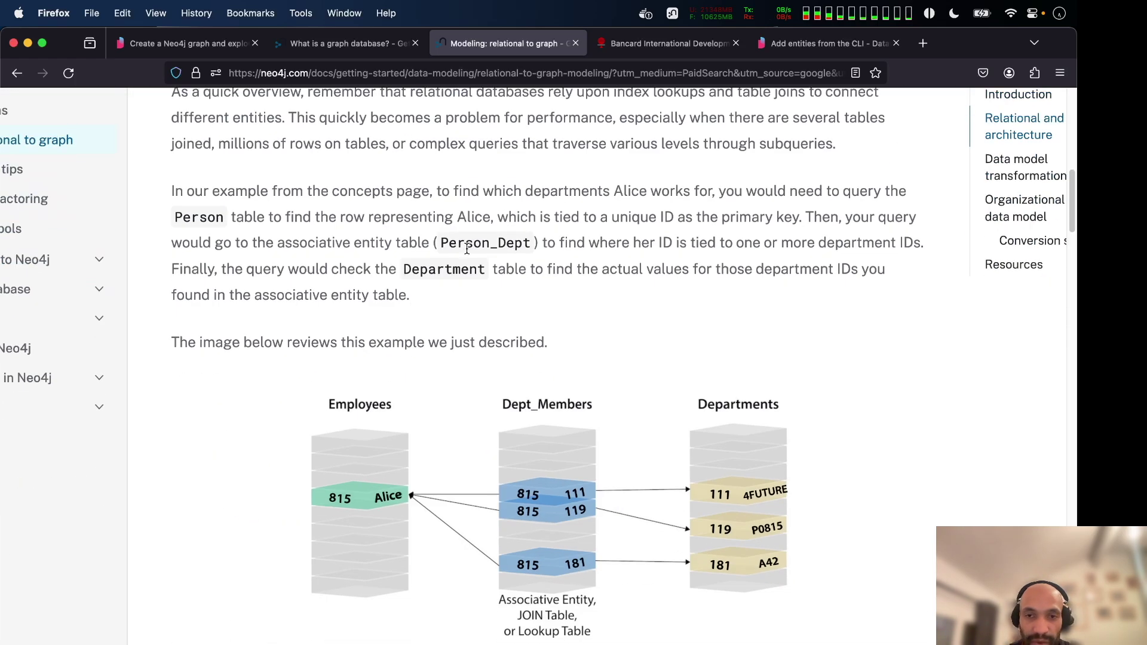
pyautogui.scroll(-2, 254, 224)
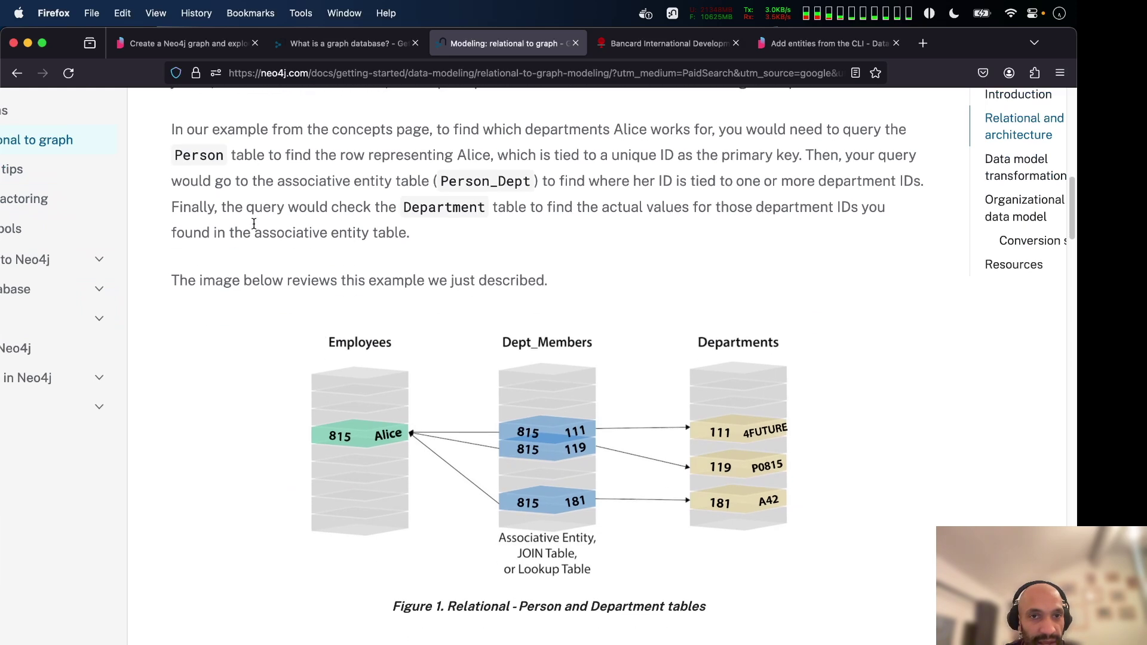
pyautogui.scroll(-1, 254, 224)
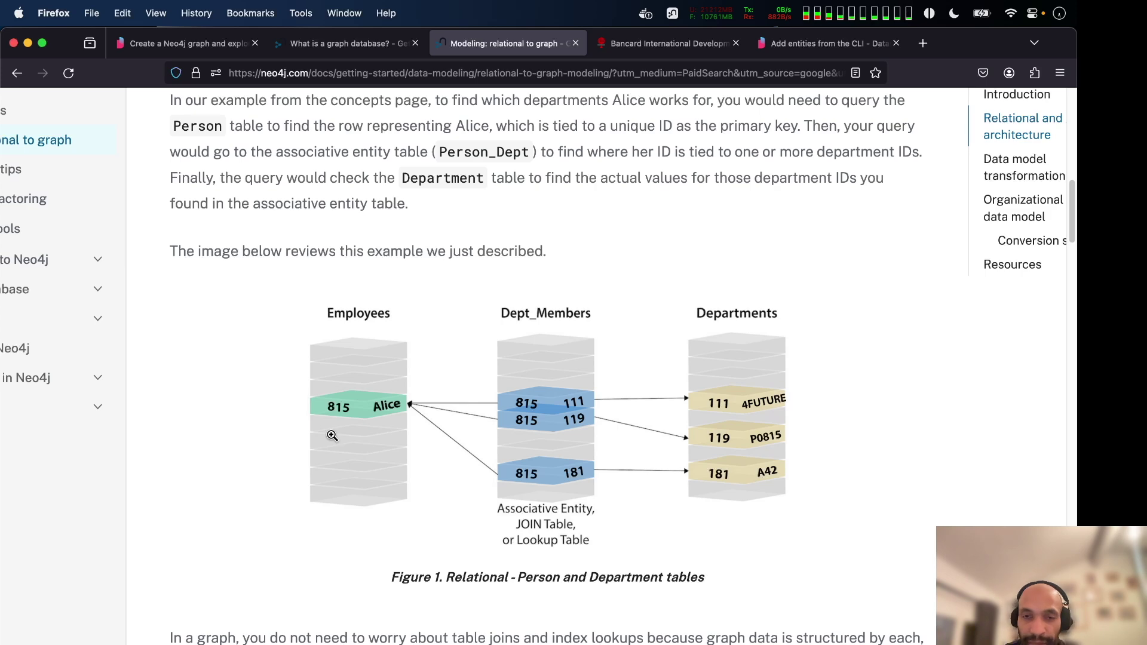
pyautogui.hscroll(2, 332, 436)
pyautogui.scroll(2, 332, 435)
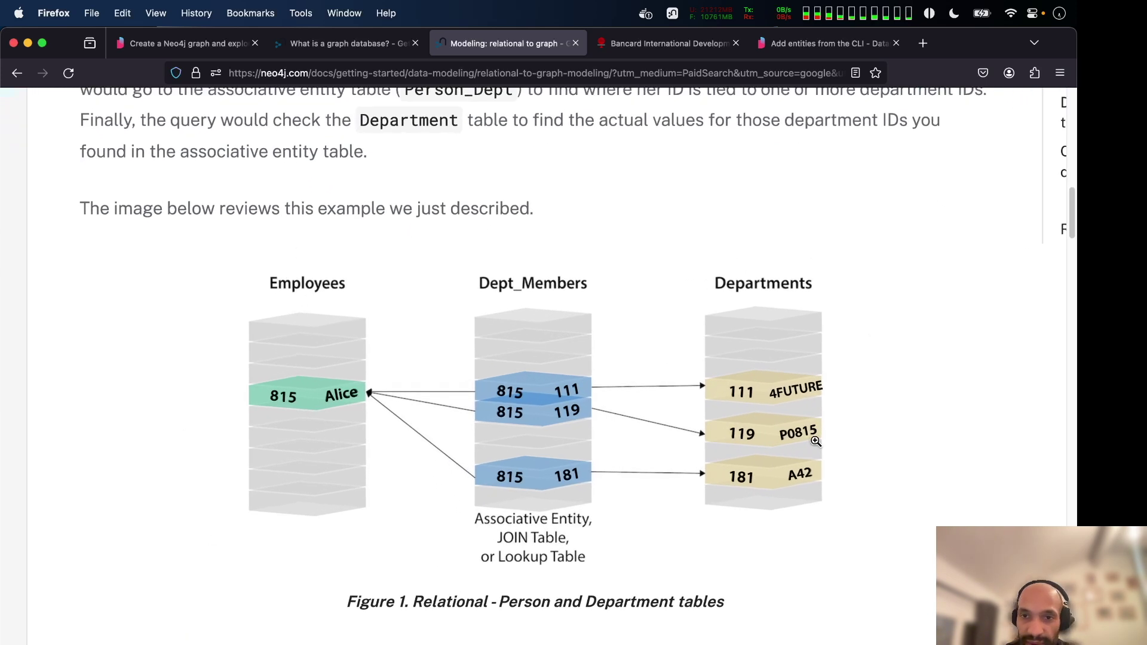
pyautogui.scroll(-3, 825, 115)
pyautogui.scroll(3, 825, 115)
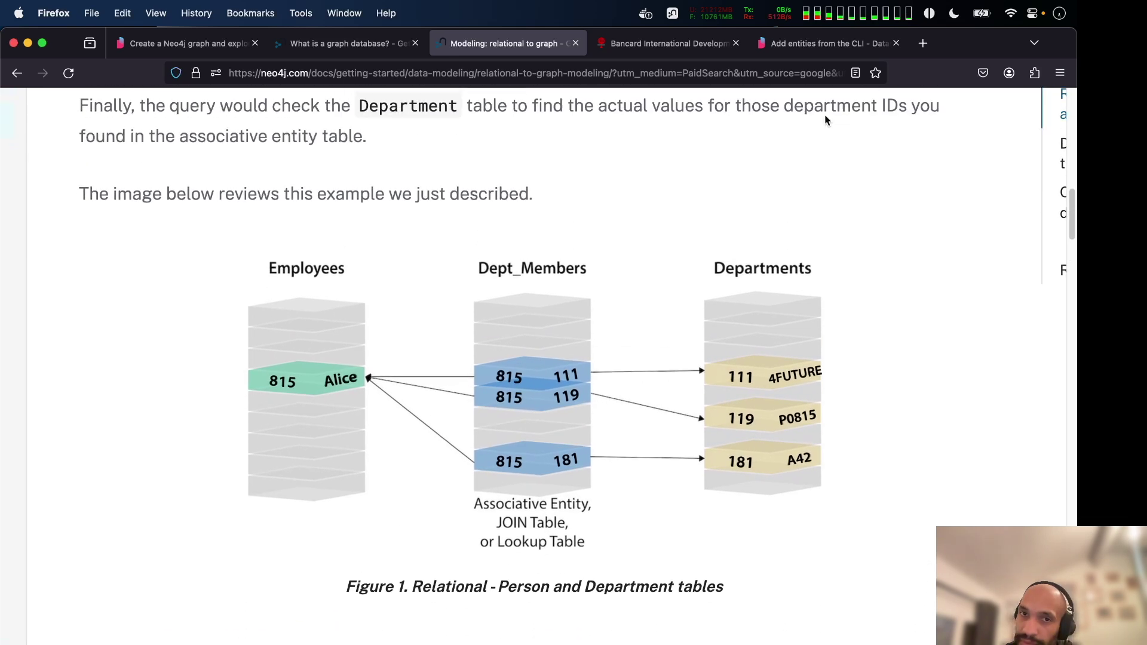
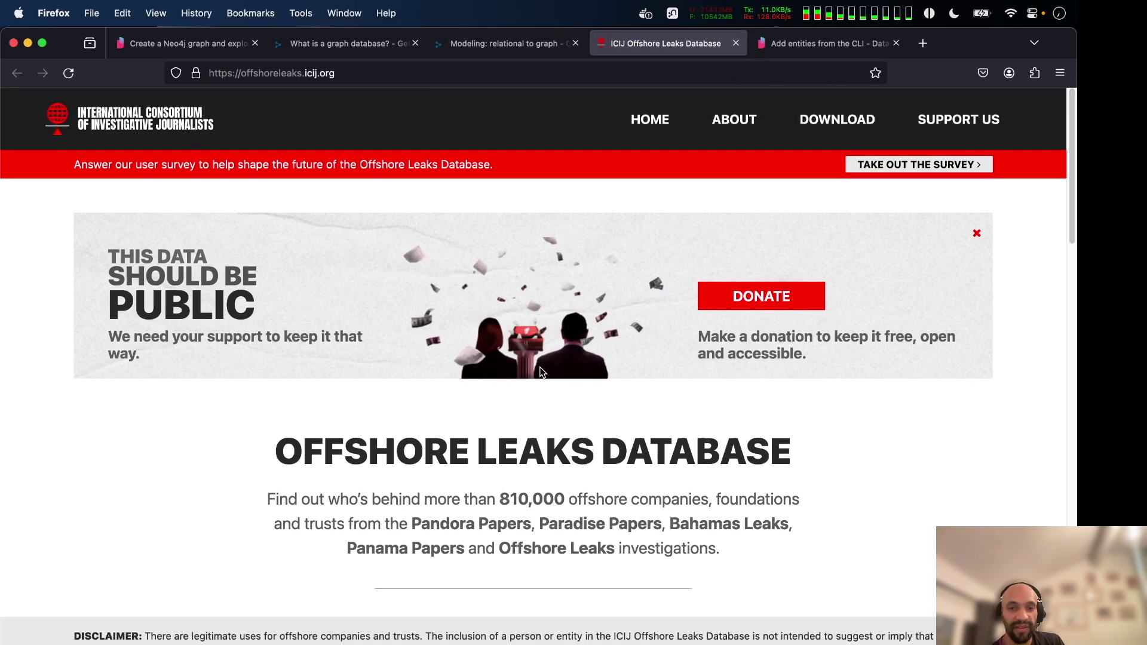
# Look over the ICIJ Offshore Leaks Database home page down to its search box and list of investigations
pyautogui.scroll(-6, 539, 372)
pyautogui.scroll(6, 366, 232)
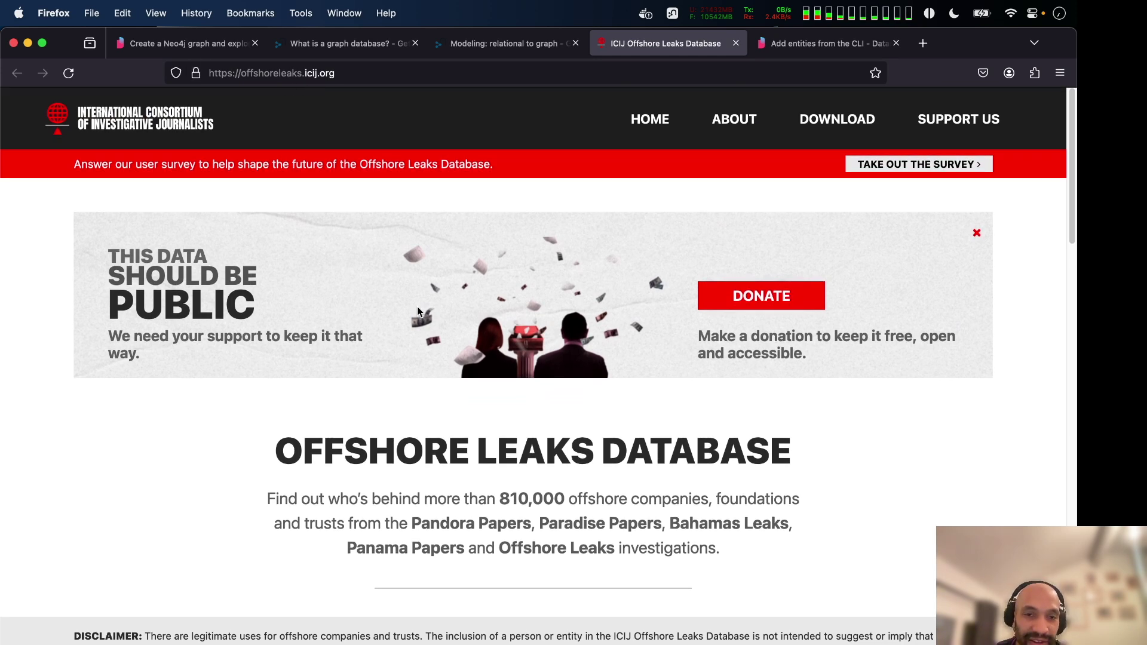
pyautogui.scroll(-5, 417, 306)
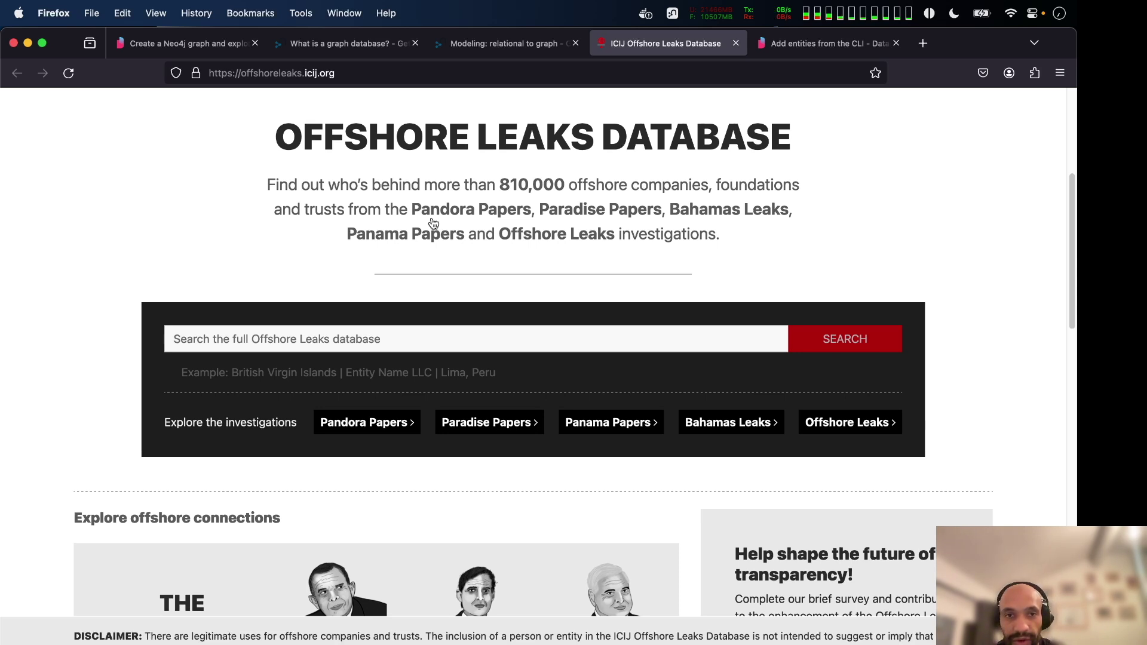
# Highlight the investigation names in the introduction, then open the Pandora Papers investigation and go to its list of offshore entities
pyautogui.moveTo(403, 210); pyautogui.dragTo(568, 209)
pyautogui.scroll(-1, 235, 358)
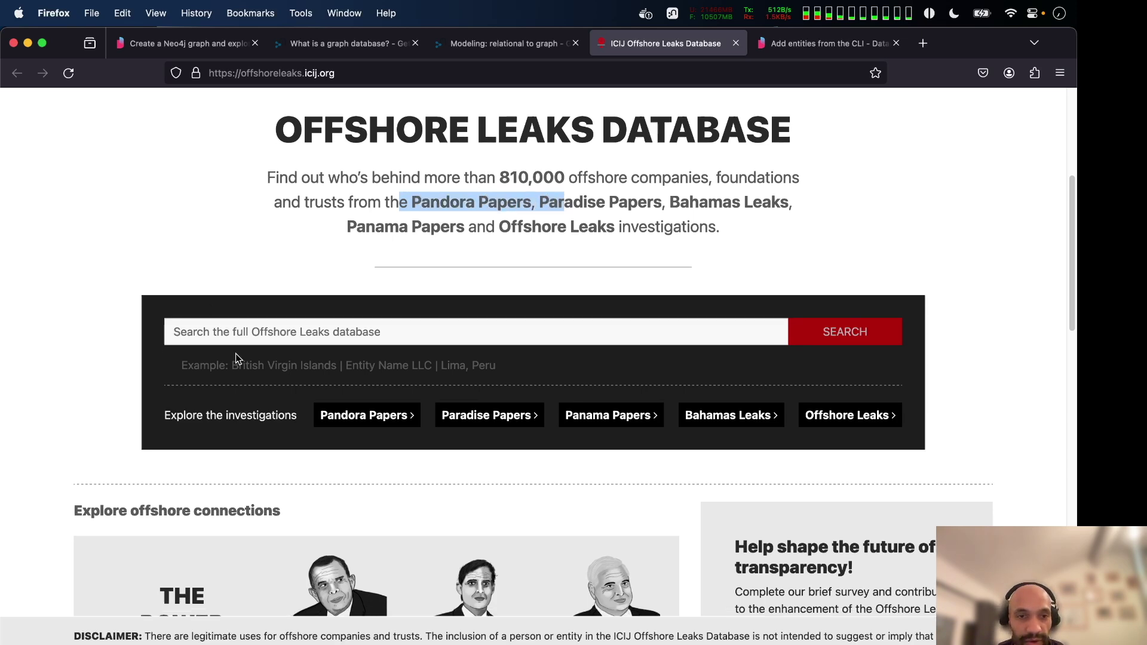
pyautogui.scroll(-5, 236, 357)
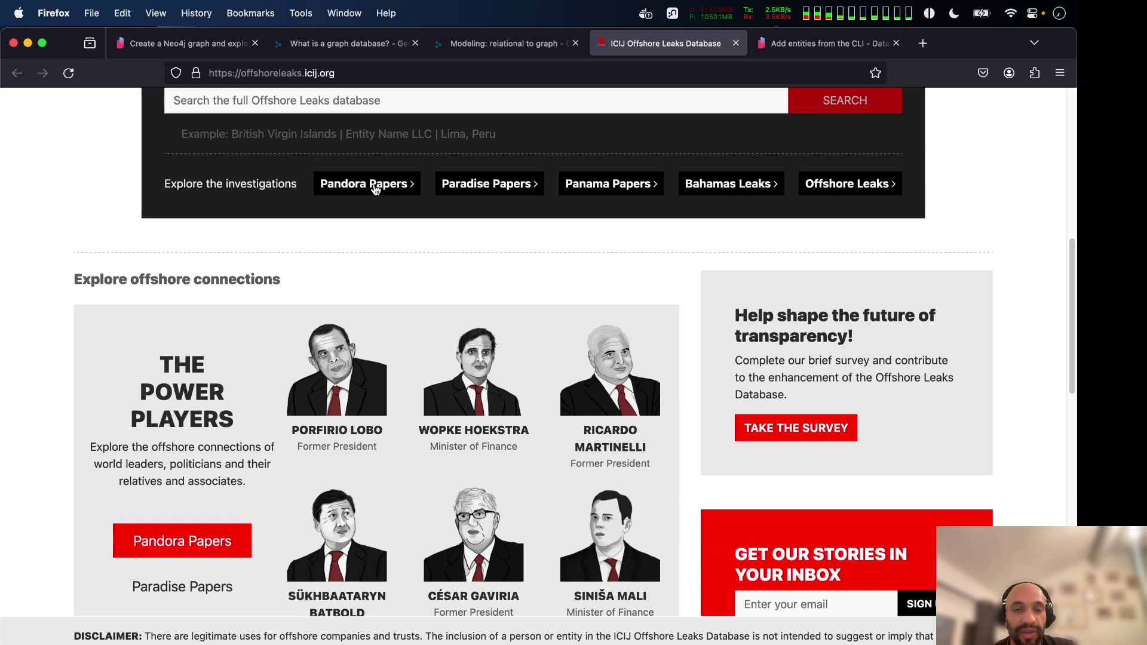
pyautogui.click(375, 189)
pyautogui.scroll(-10, 376, 189)
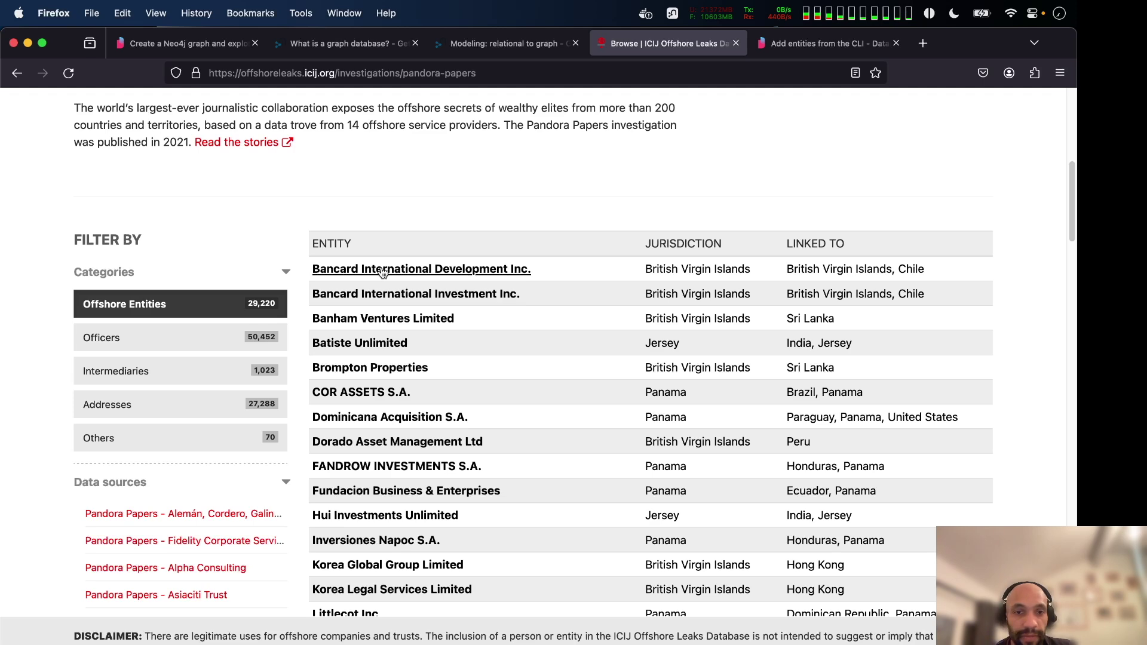
# Open the Bancard International Development Inc. entity and go to its connections graph
pyautogui.click(382, 271)
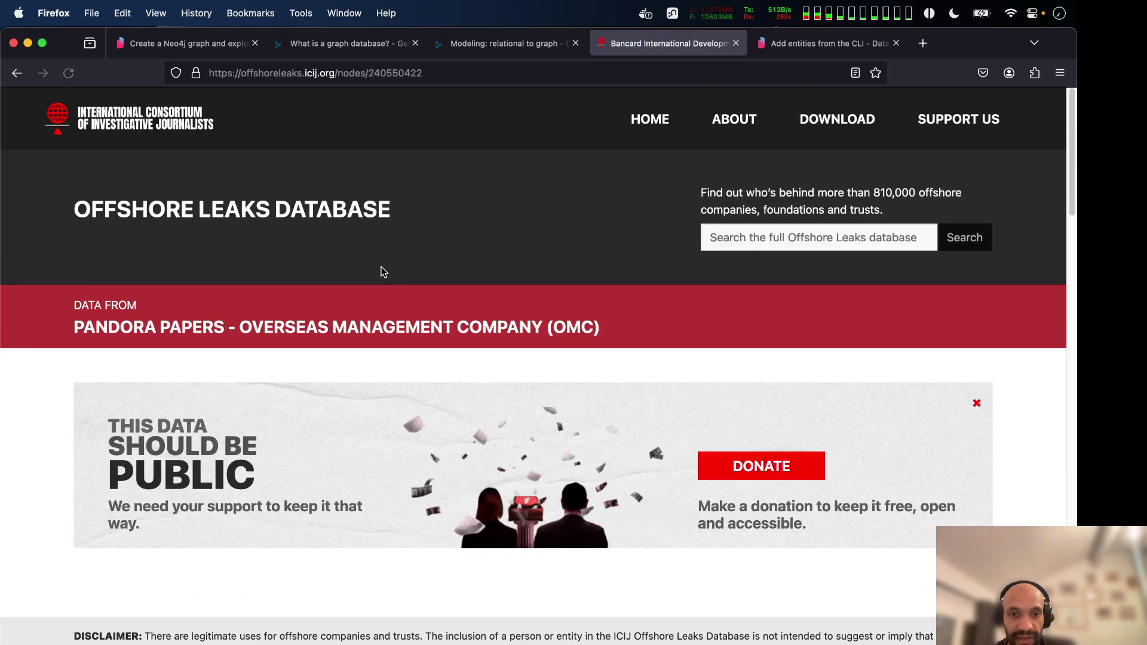
pyautogui.scroll(-5, 416, 381)
pyautogui.scroll(-10, 416, 377)
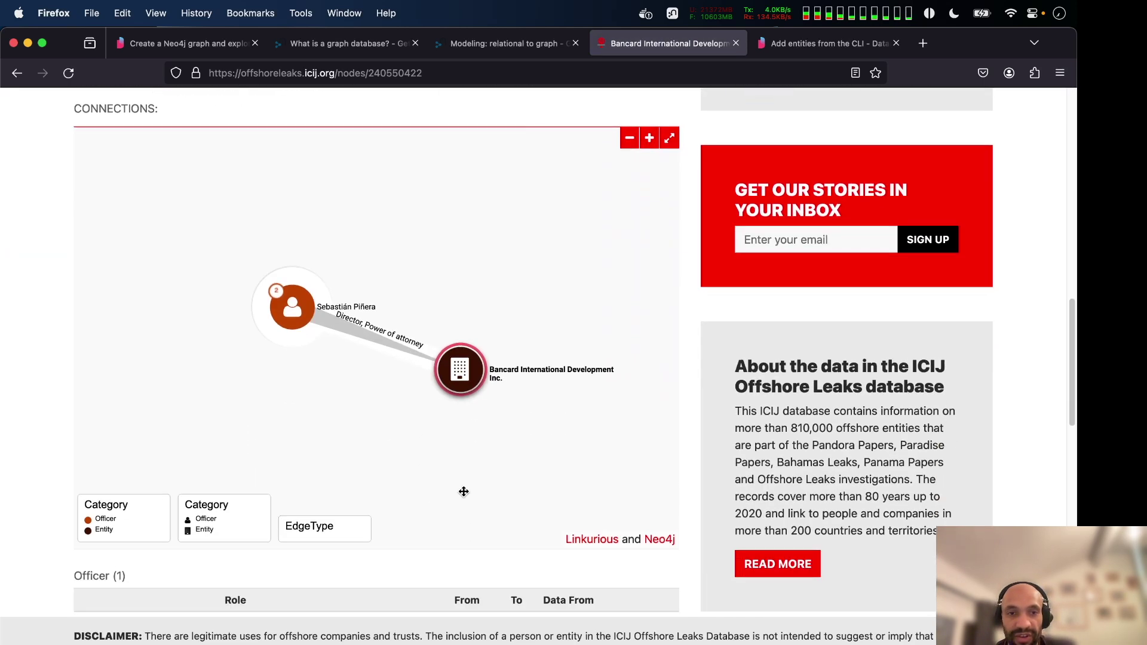
# Expand the officer connected to Bancard International Development Inc., followed by the two same-name officers linked to that node
pyautogui.doubleClick(275, 313)
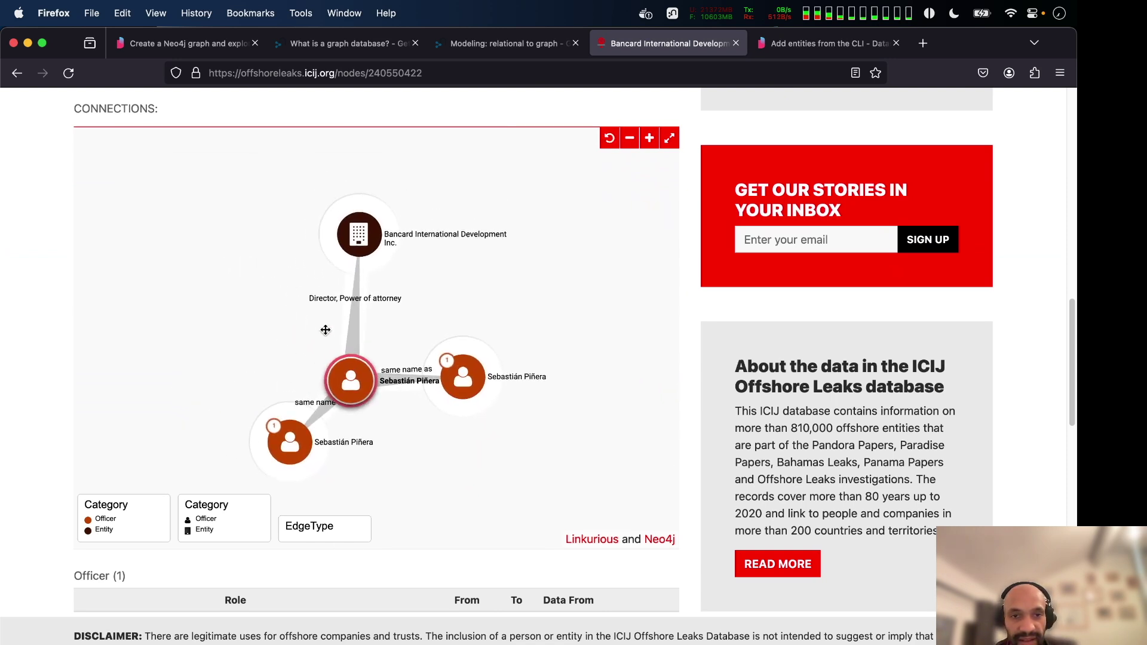
pyautogui.moveTo(456, 370); pyautogui.dragTo(564, 366)
pyautogui.doubleClick(564, 366)
pyautogui.scroll(-2, 545, 340)
pyautogui.click(263, 286)
pyautogui.doubleClick(263, 285)
pyautogui.scroll(-2, 293, 328)
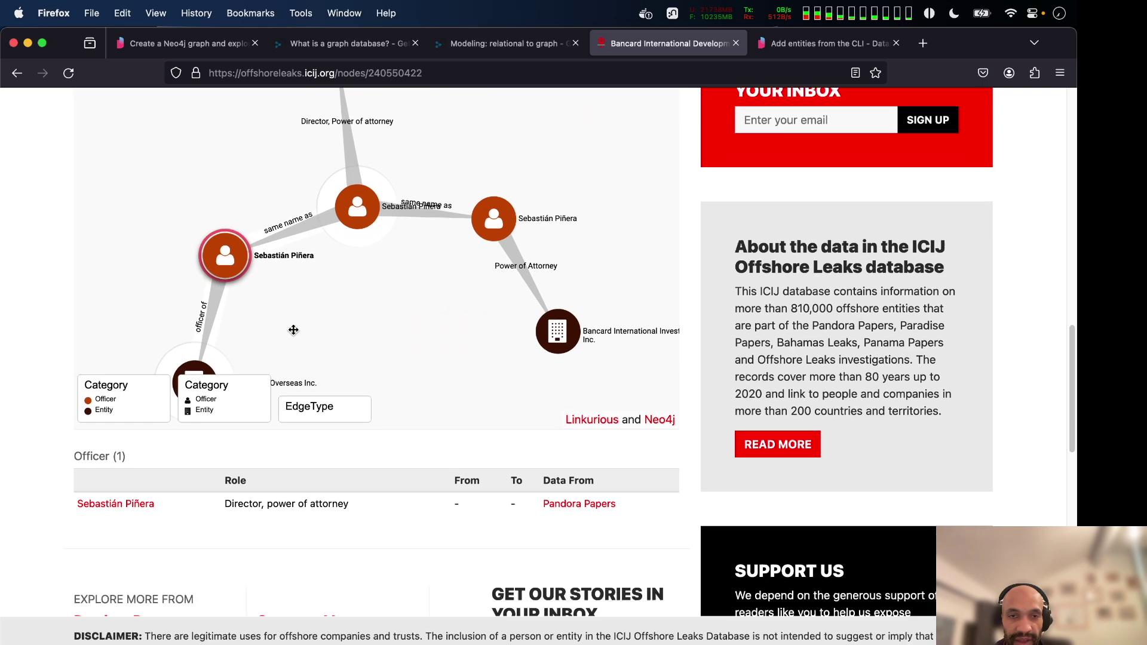
# Move the Parque Chiloé Overseas Inc. node out from behind the legend to the graph's lower middle and close its details
pyautogui.scroll(6, 376, 371)
pyautogui.scroll(-3, 384, 392)
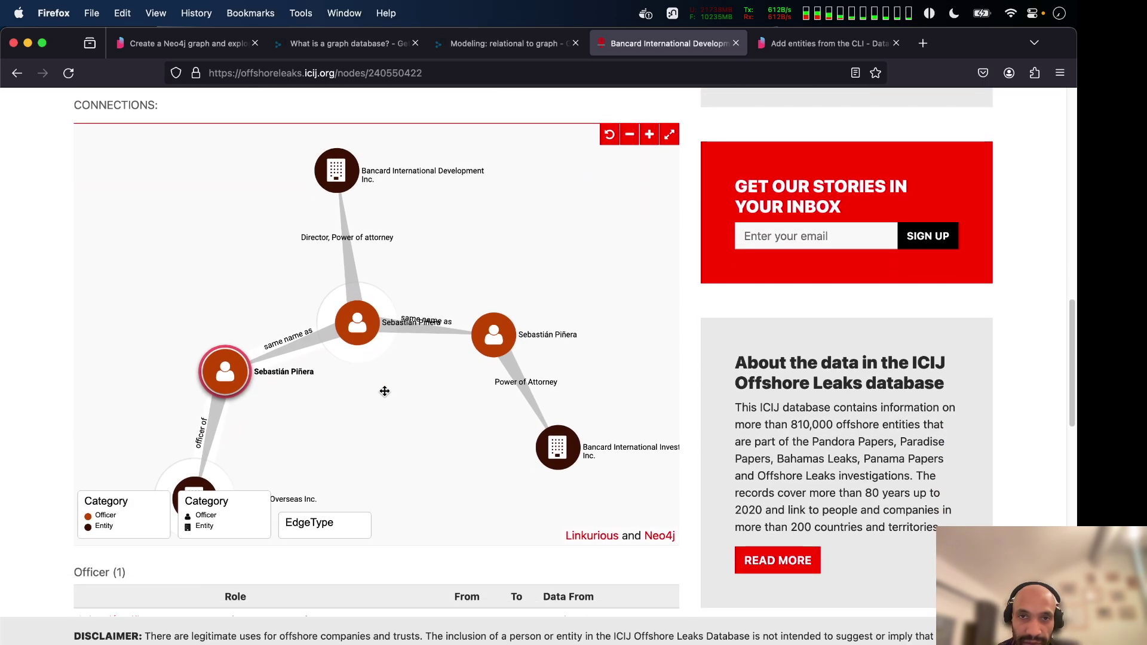
pyautogui.moveTo(197, 496); pyautogui.dragTo(410, 414)
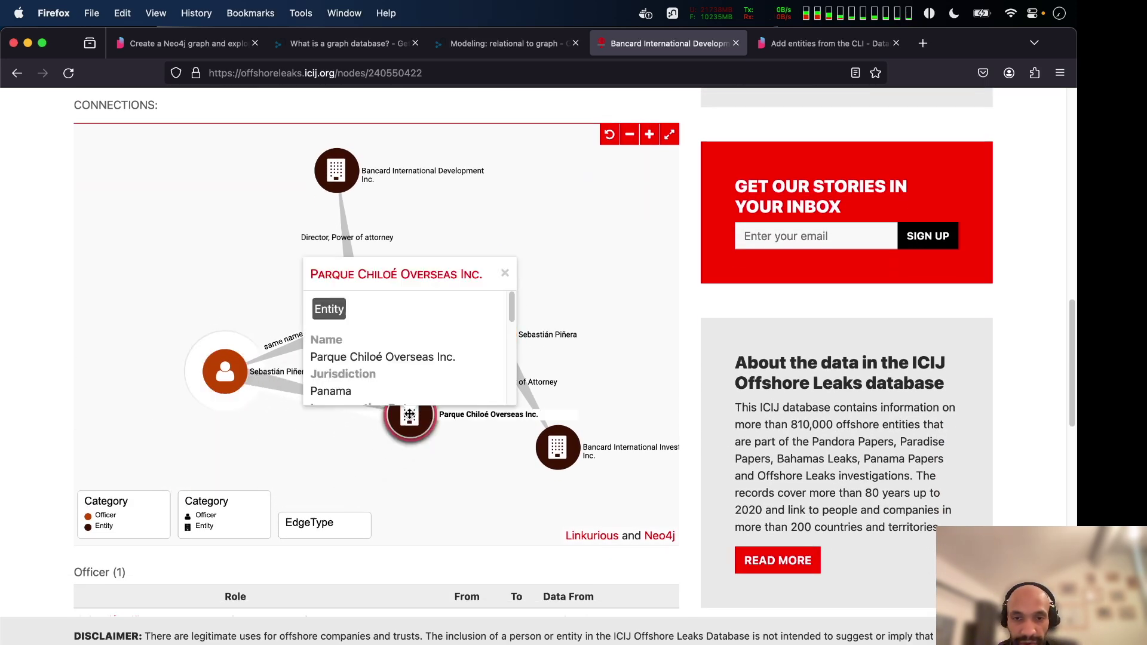
pyautogui.click(620, 270)
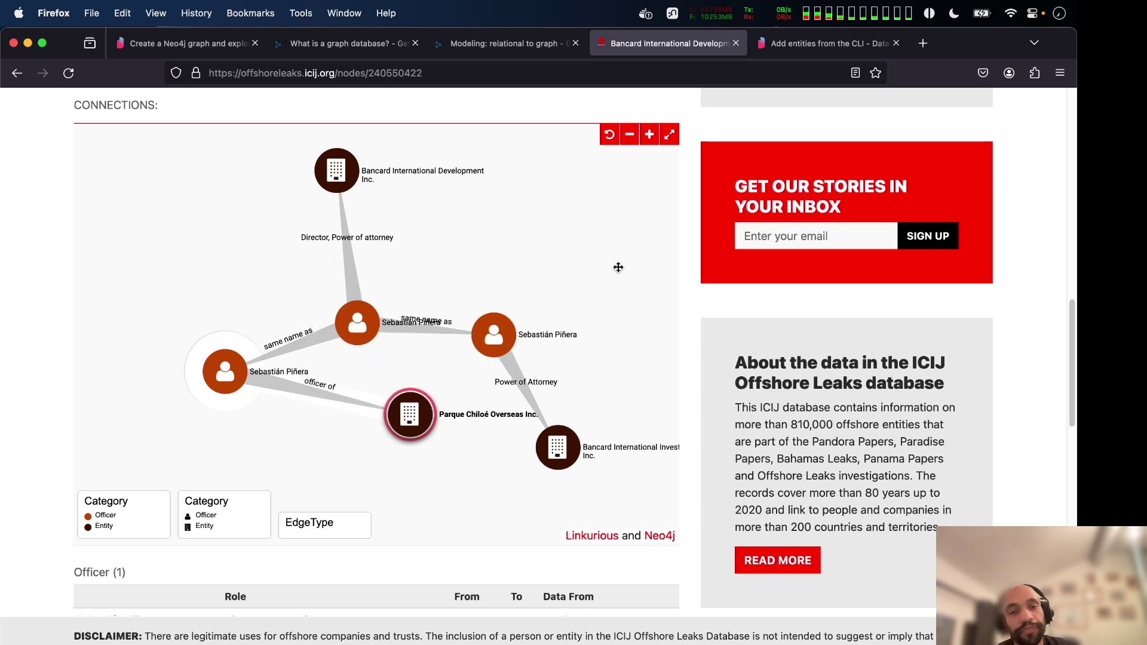
# Return to the "Modeling: relational to graph" guide and examine Figure 4, the organizational domain graph model
pyautogui.click(511, 51)
pyautogui.scroll(5, 463, 295)
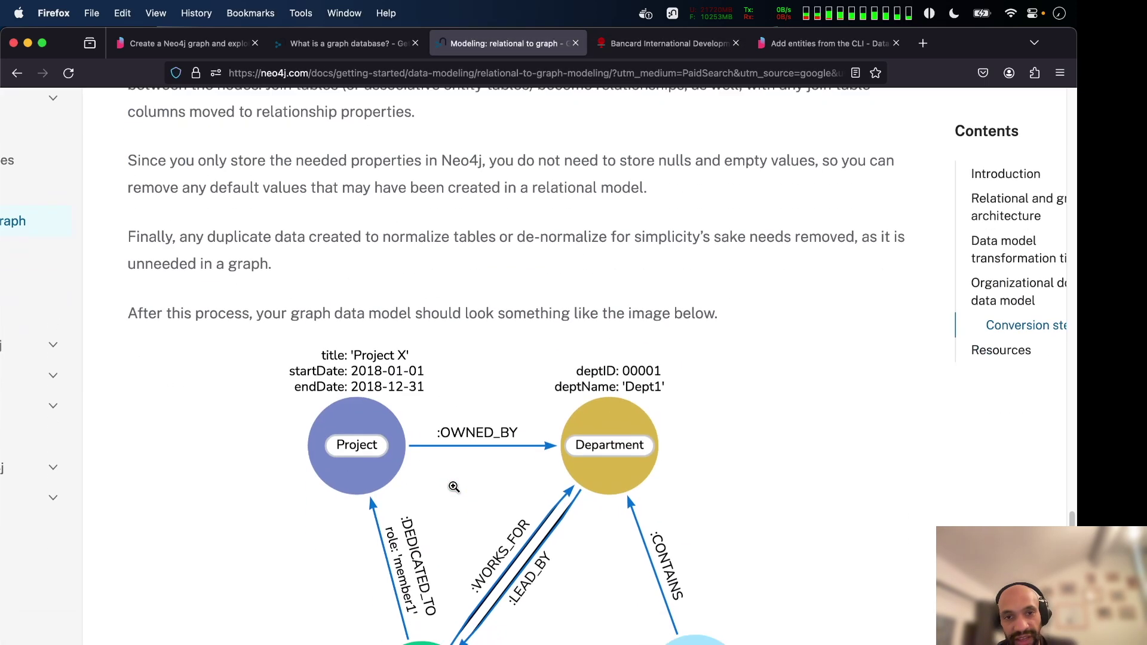
pyautogui.scroll(-6, 454, 487)
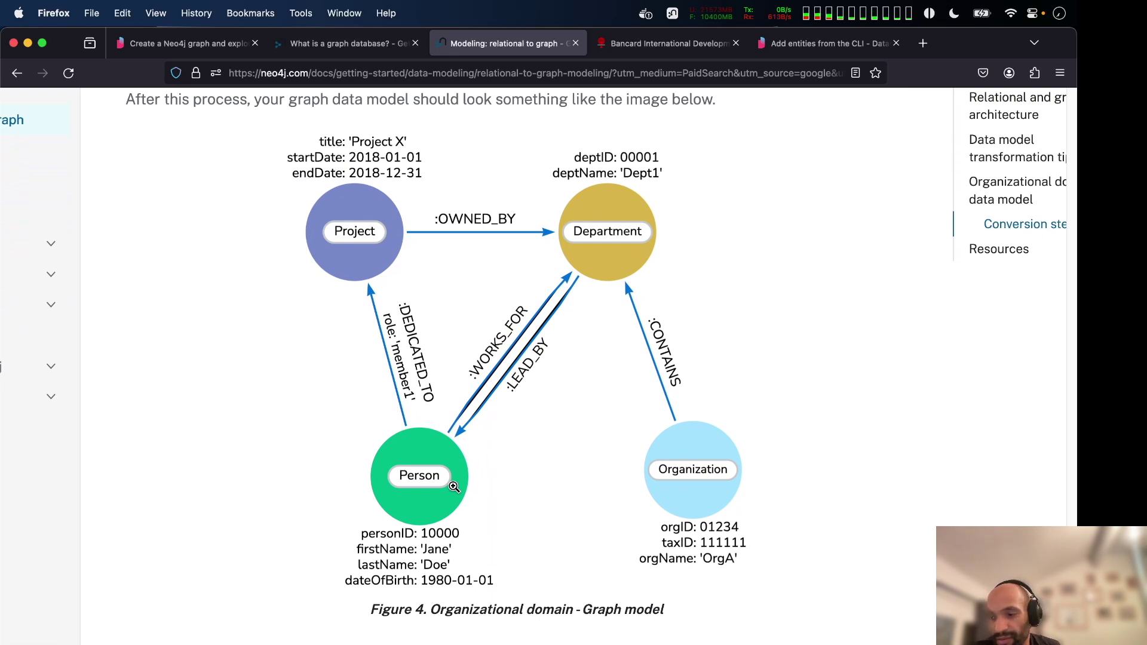
# Switch to Datashare's Neo4j graph documentation and read the "Creating your project's graph" section with its graph widget figure
pyautogui.click(144, 48)
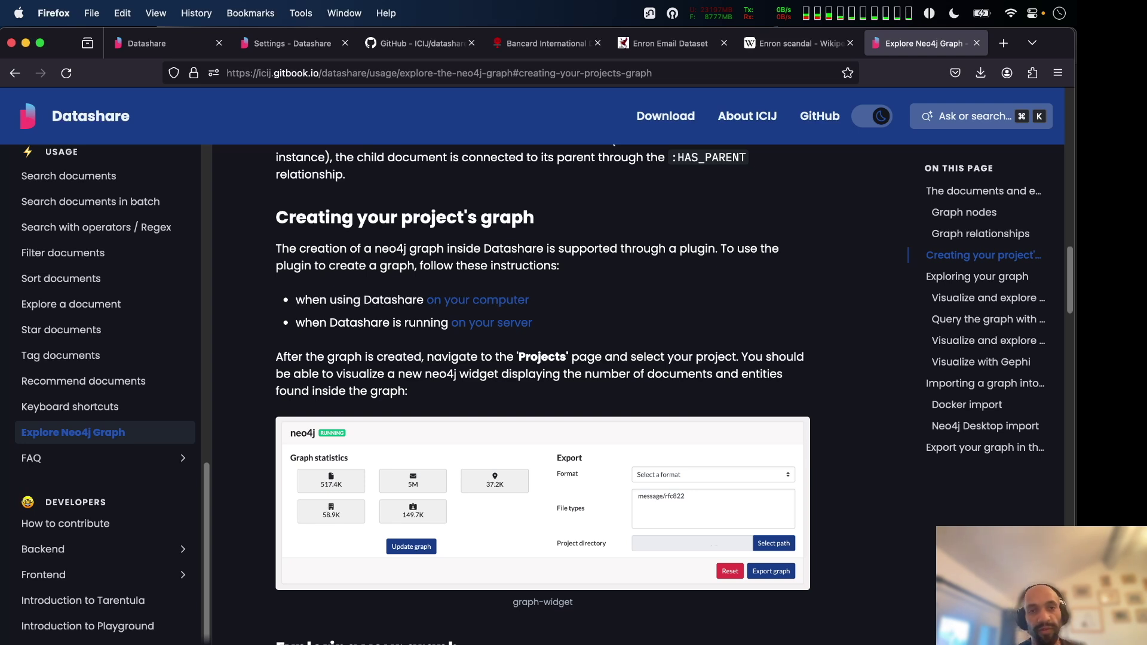
pyautogui.scroll(-2, 399, 257)
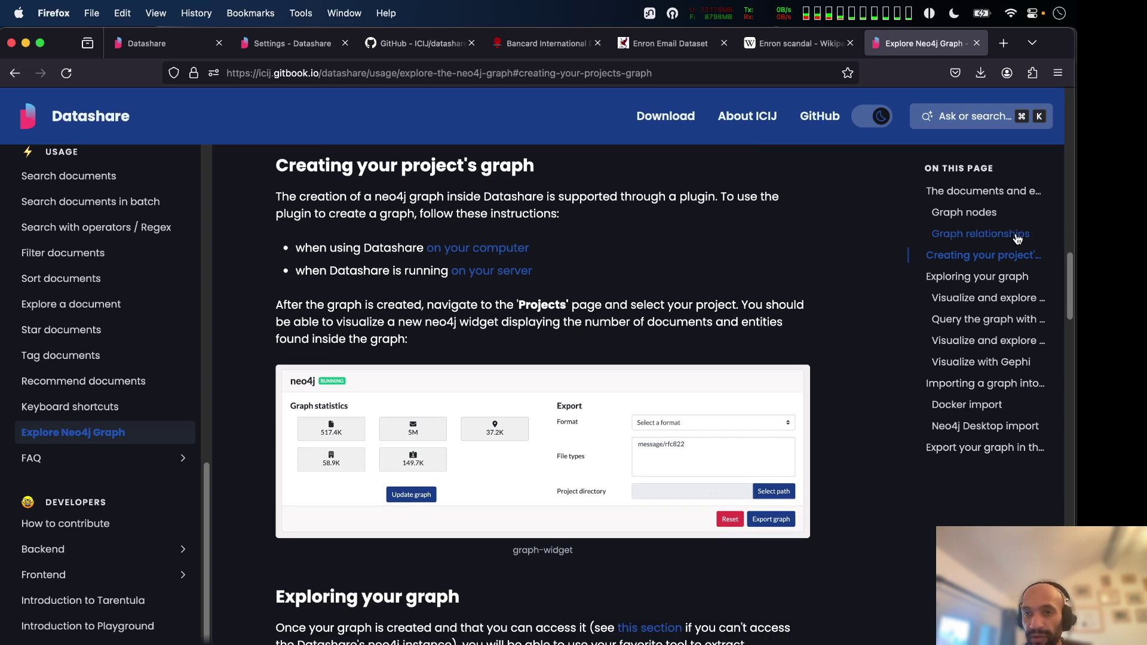
pyautogui.scroll(3, 456, 360)
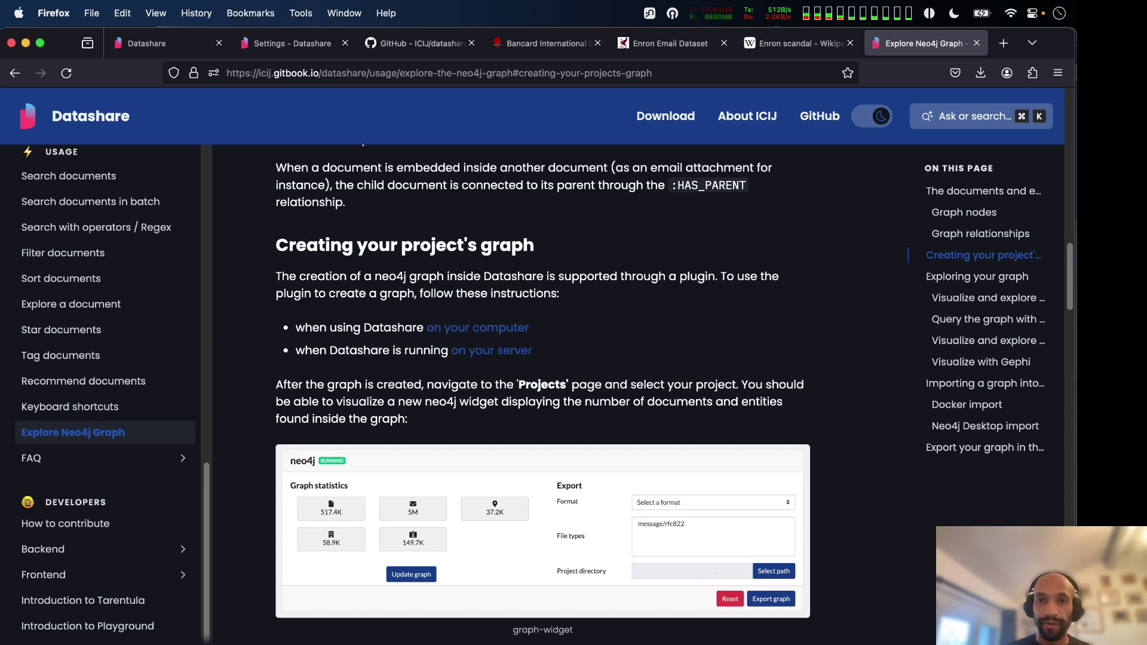
pyautogui.scroll(-1, 513, 267)
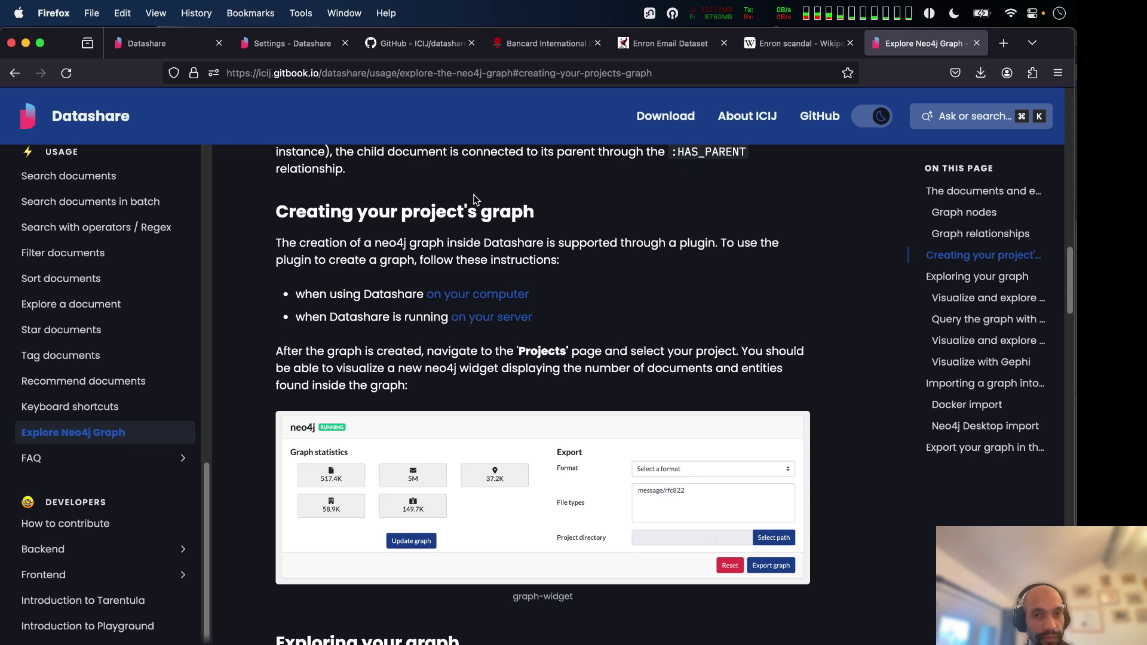
pyautogui.scroll(1, 474, 199)
pyautogui.scroll(-2, 473, 197)
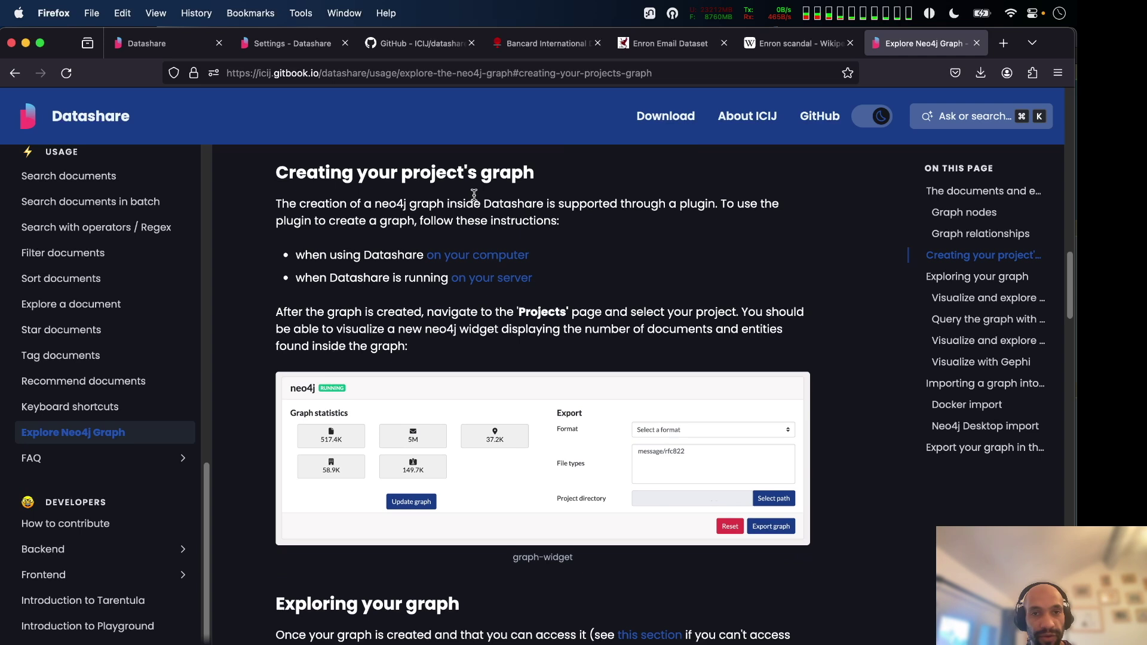
# Switch to Neo4j Desktop and start the Desktop neo4j 5.12.0 DBMS in the Datashare neo4j extension project
pyautogui.press('super+Tab')
pyautogui.press('super+Tab')
pyautogui.press('super+Tab')
pyautogui.press('super+Tab')
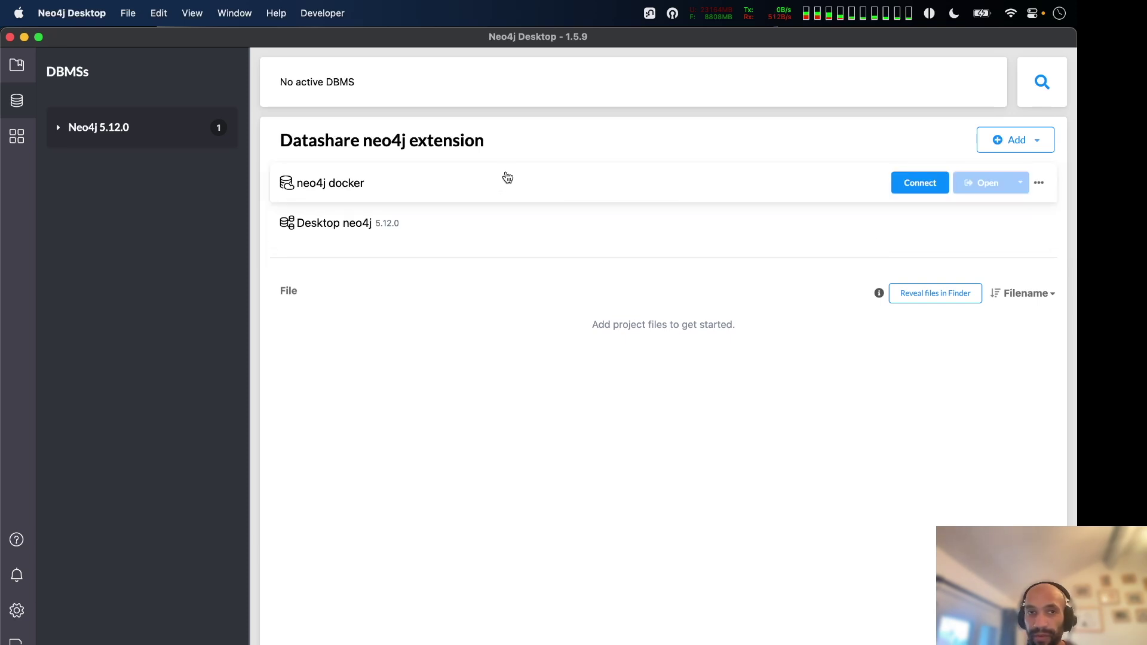
pyautogui.press('super+Tab')
pyautogui.press('super+shift+Tab')
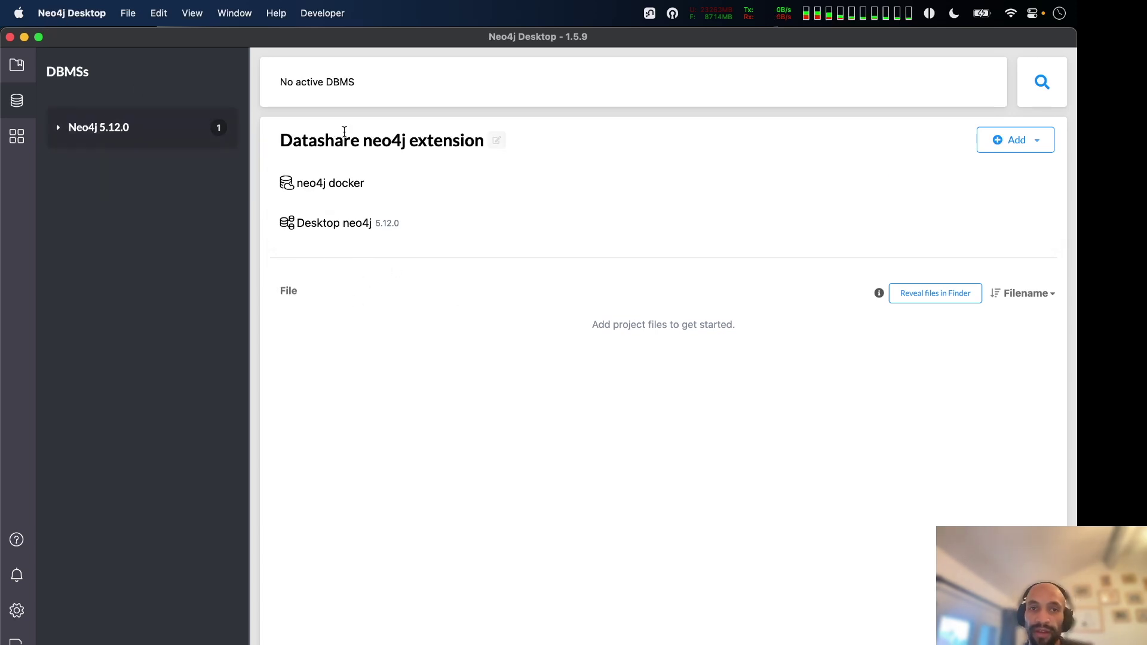
pyautogui.moveTo(929, 245)
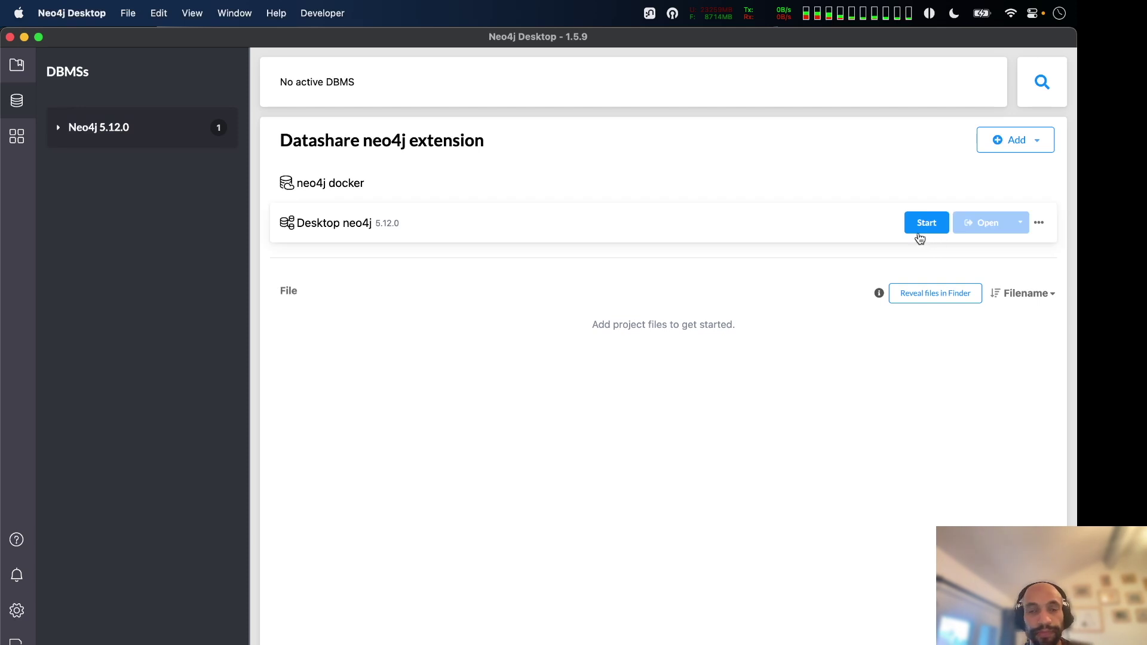
pyautogui.click(923, 224)
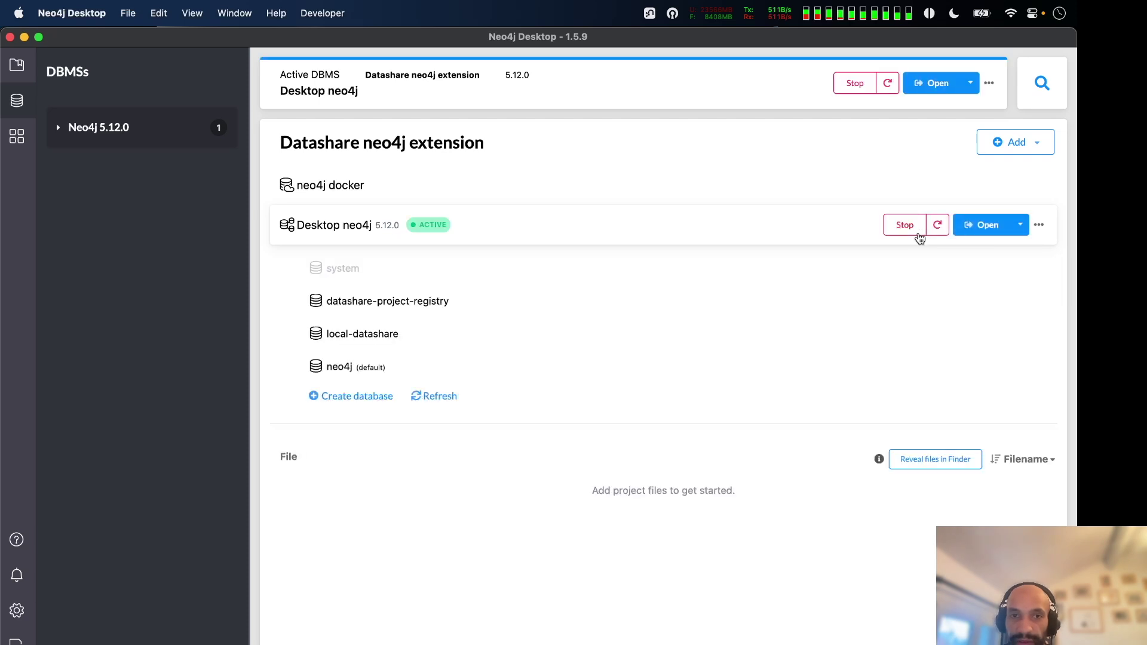
# Switch back to Firefox and install the Neo 4 J Graph Widget plugin from the local Datashare instance's plugin settings
pyautogui.press('super+Tab')
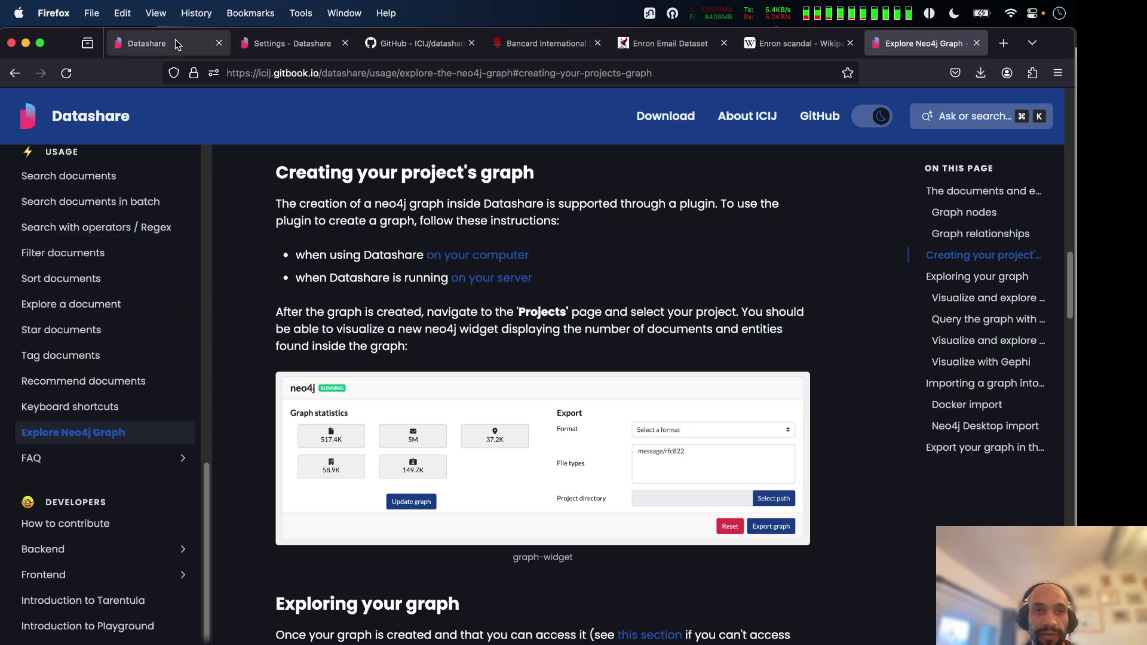
pyautogui.press('super+Tab')
pyautogui.press('super+Tab')
pyautogui.click(153, 42)
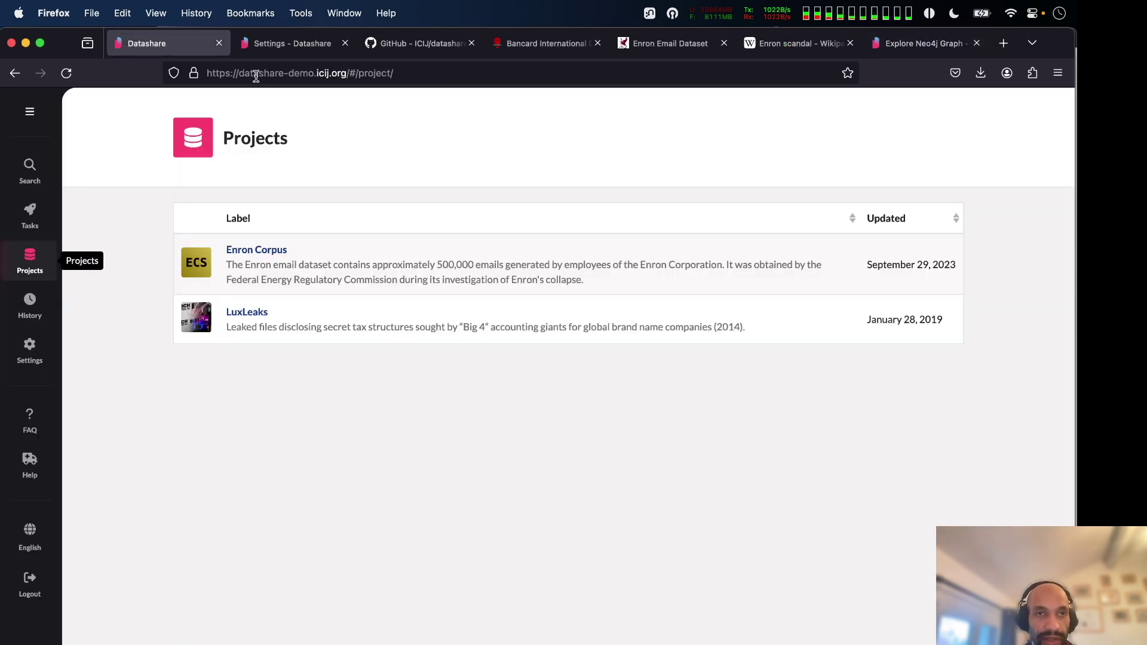
pyautogui.click(271, 45)
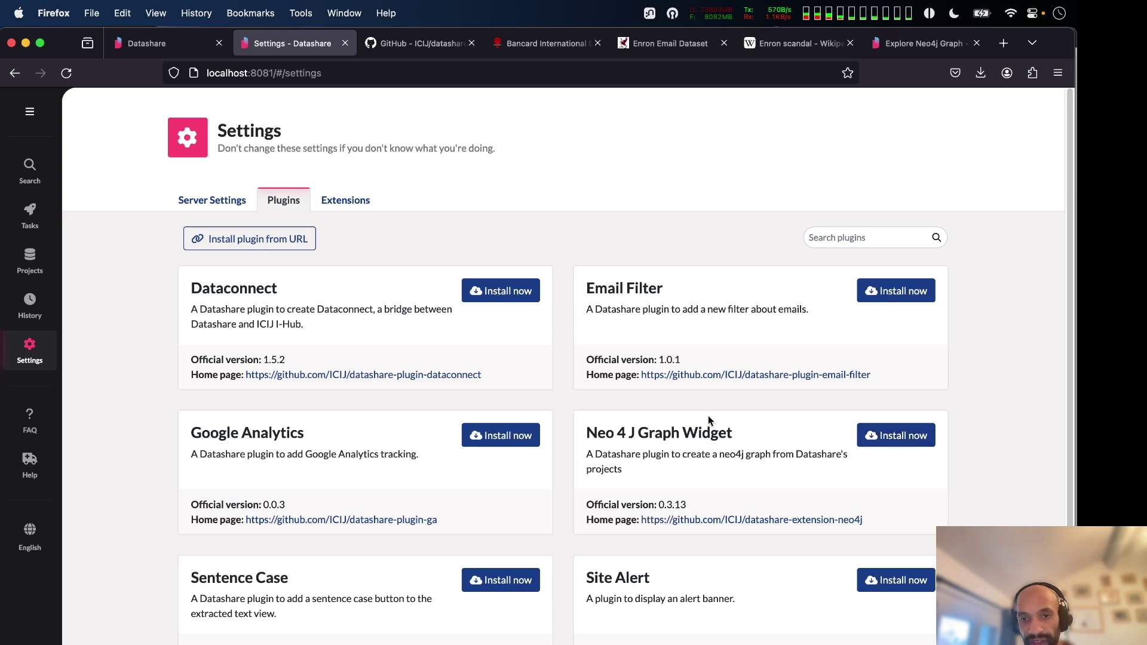
pyautogui.tripleClick(678, 425)
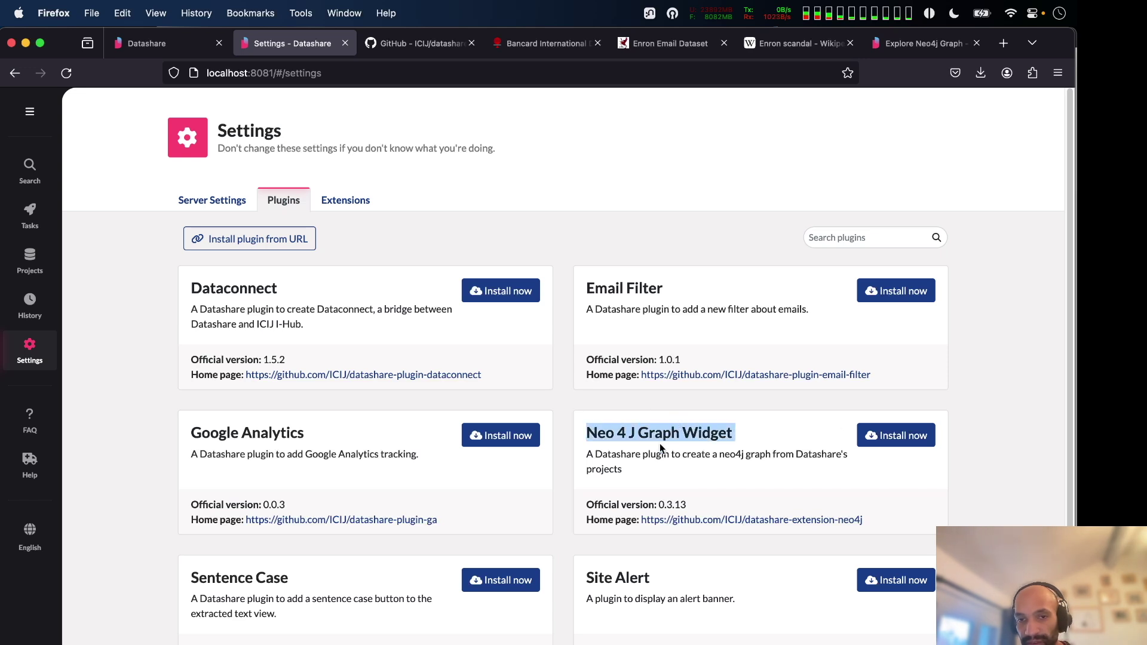
pyautogui.click(889, 435)
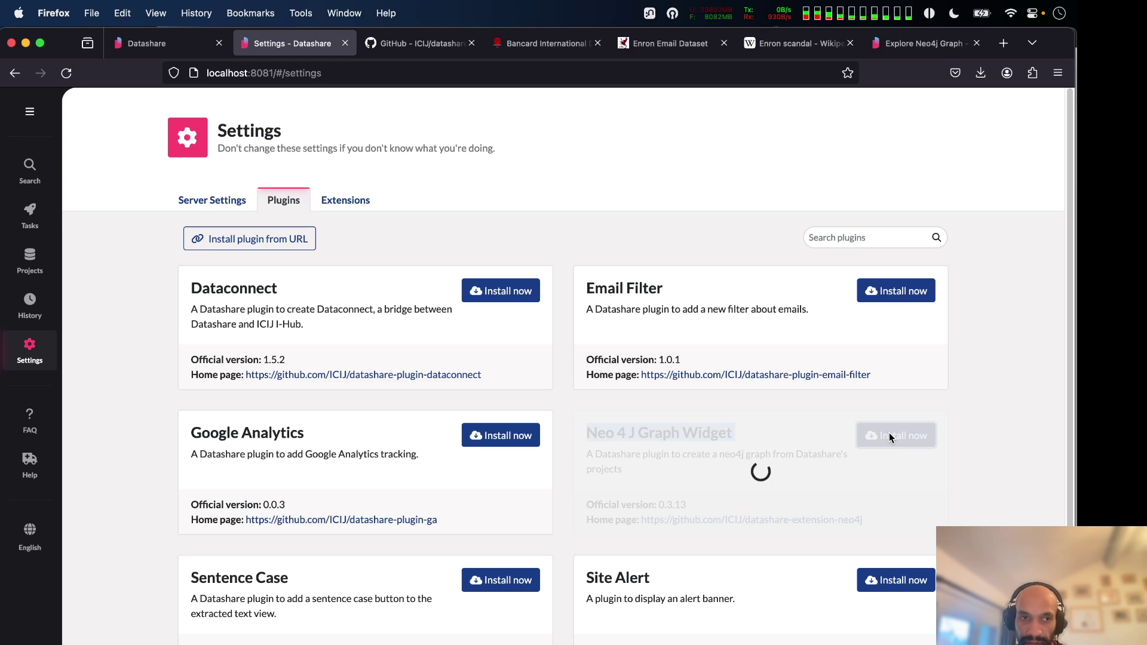
# Open the Default project and highlight the neo4j widget's status and graph statistics
pyautogui.click(29, 260)
pyautogui.click(244, 249)
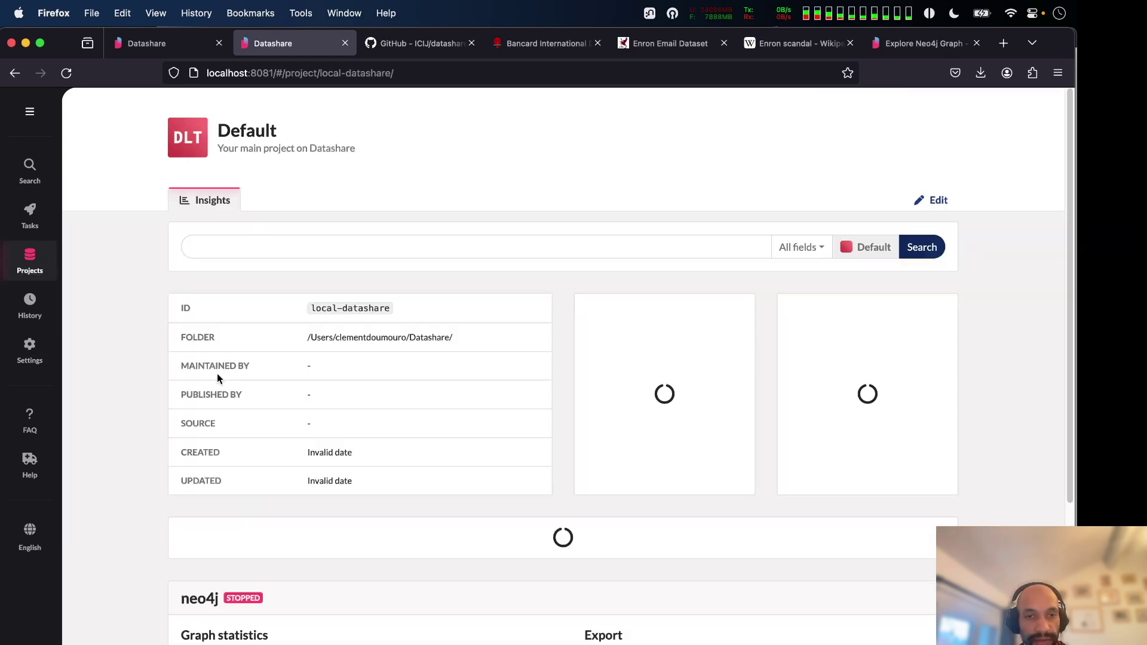
pyautogui.scroll(-5, 217, 374)
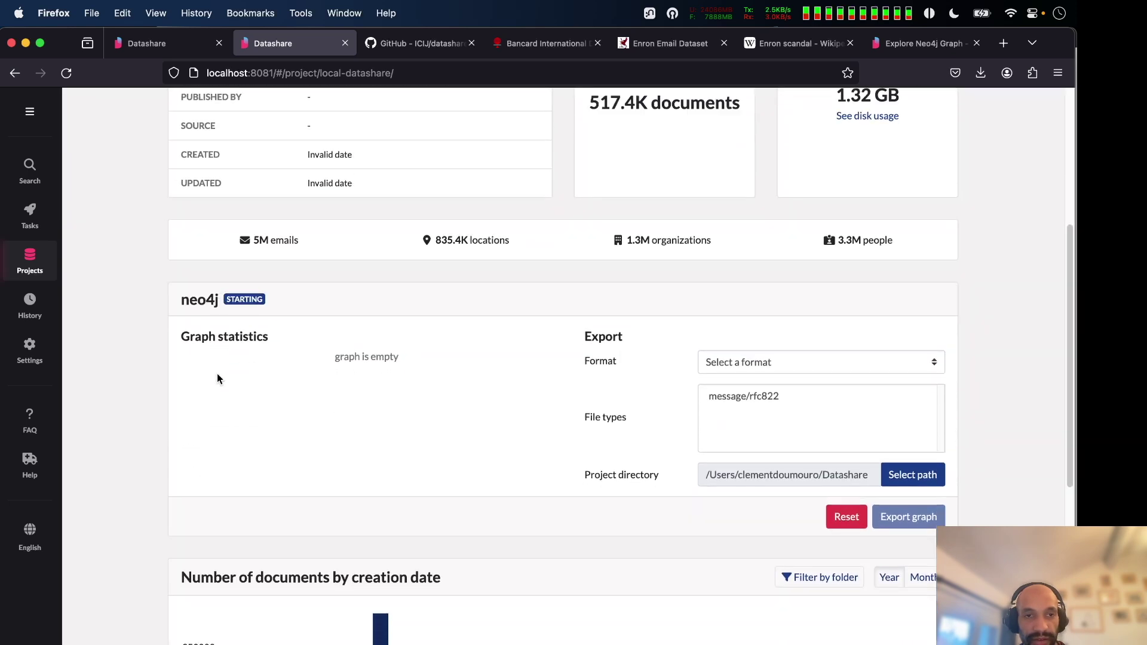
pyautogui.scroll(-2, 217, 374)
pyautogui.moveTo(187, 253); pyautogui.dragTo(442, 326)
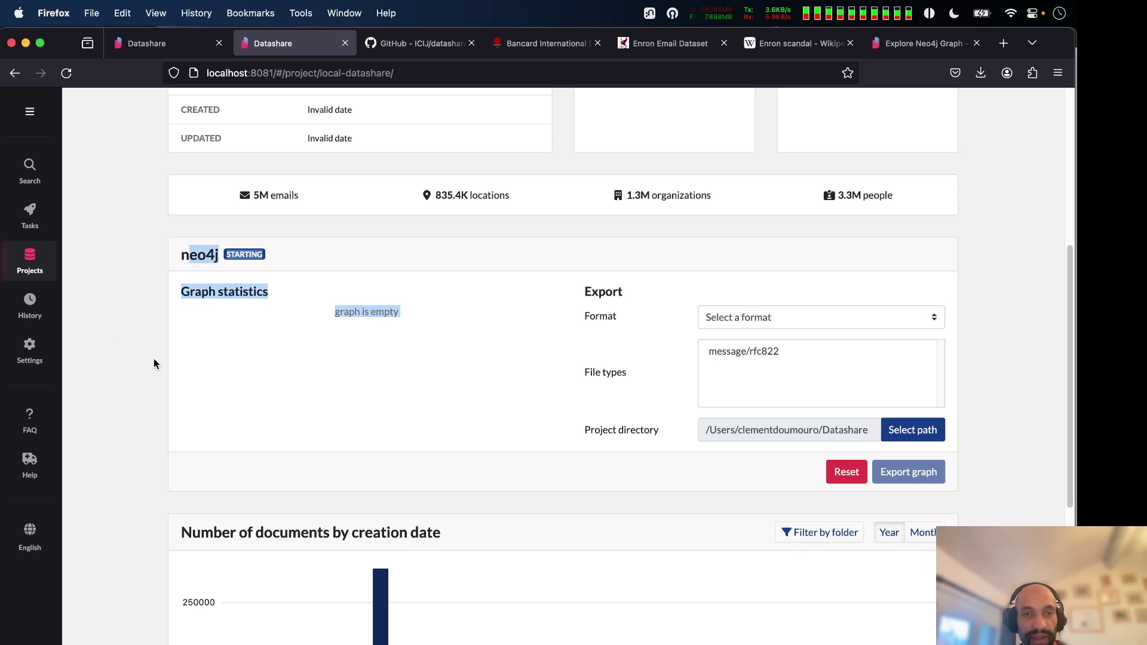
pyautogui.moveTo(257, 249); pyautogui.dragTo(252, 287)
pyautogui.moveTo(180, 327); pyautogui.dragTo(171, 261)
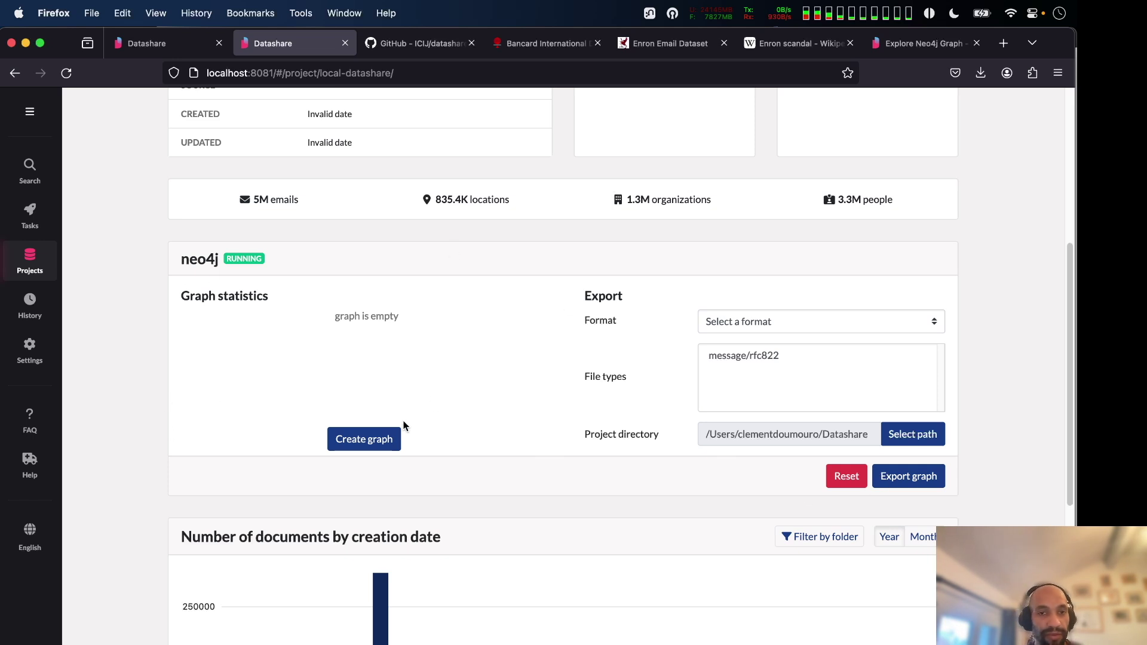
# Create the Default project's Neo4j graph and compare its graph statistics with the project's document and entity counts
pyautogui.click(377, 440)
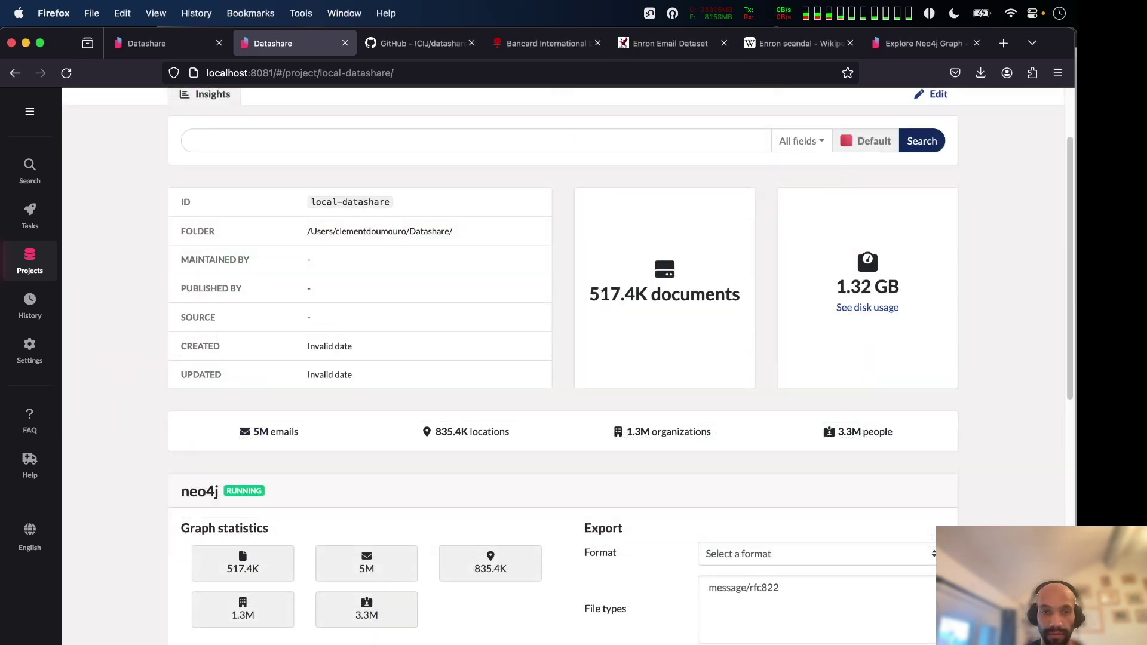
pyautogui.scroll(3, 686, 410)
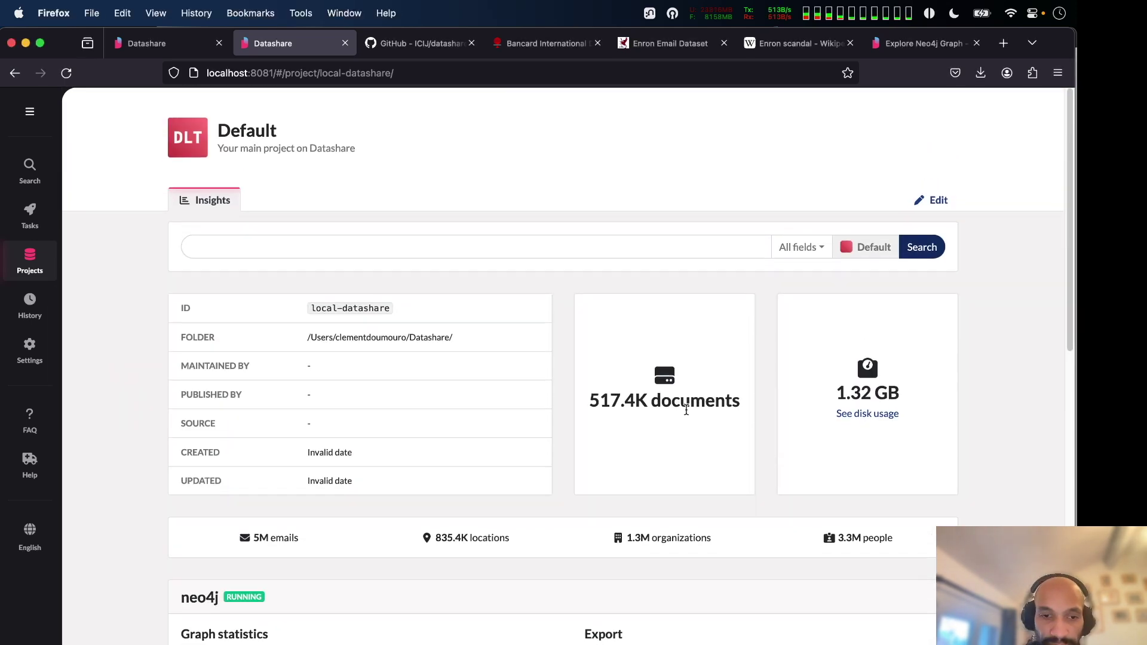
pyautogui.scroll(-4, 686, 410)
pyautogui.scroll(2, 685, 409)
pyautogui.scroll(1, 266, 450)
pyautogui.scroll(-3, 266, 452)
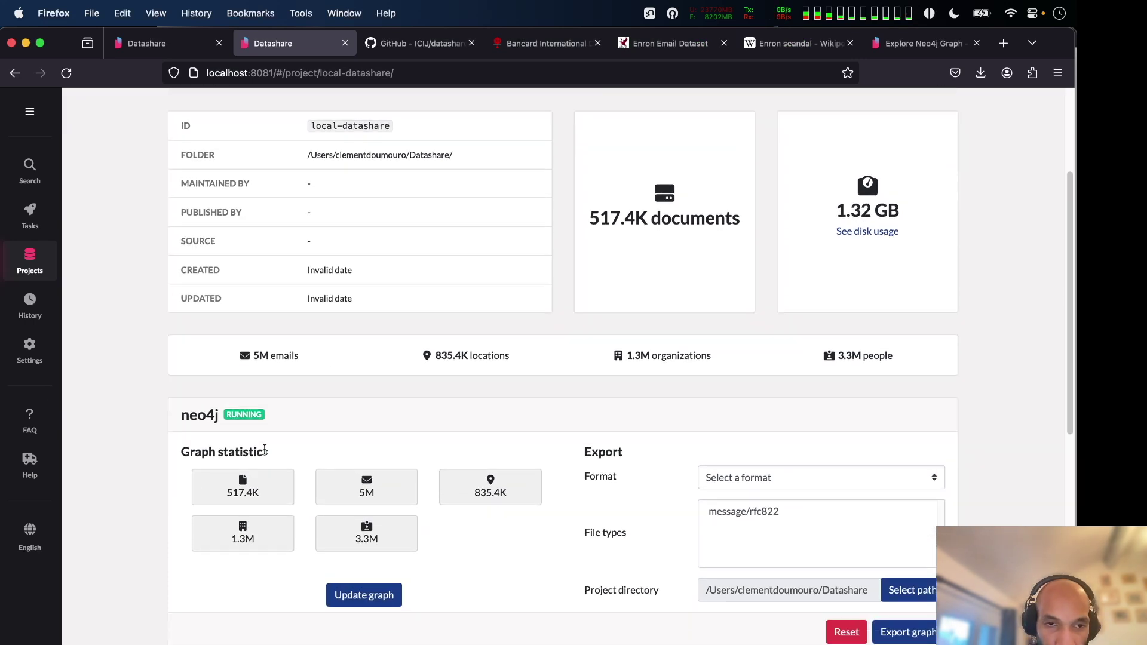
pyautogui.scroll(2, 266, 452)
pyautogui.scroll(-1, 373, 469)
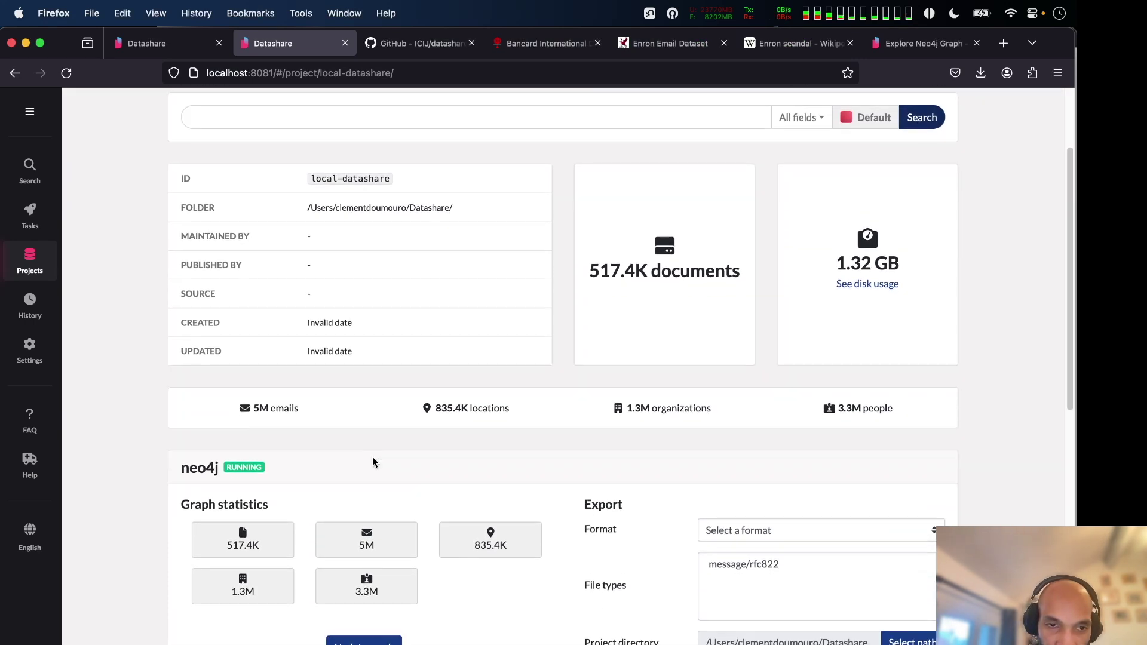
pyautogui.scroll(1, 320, 424)
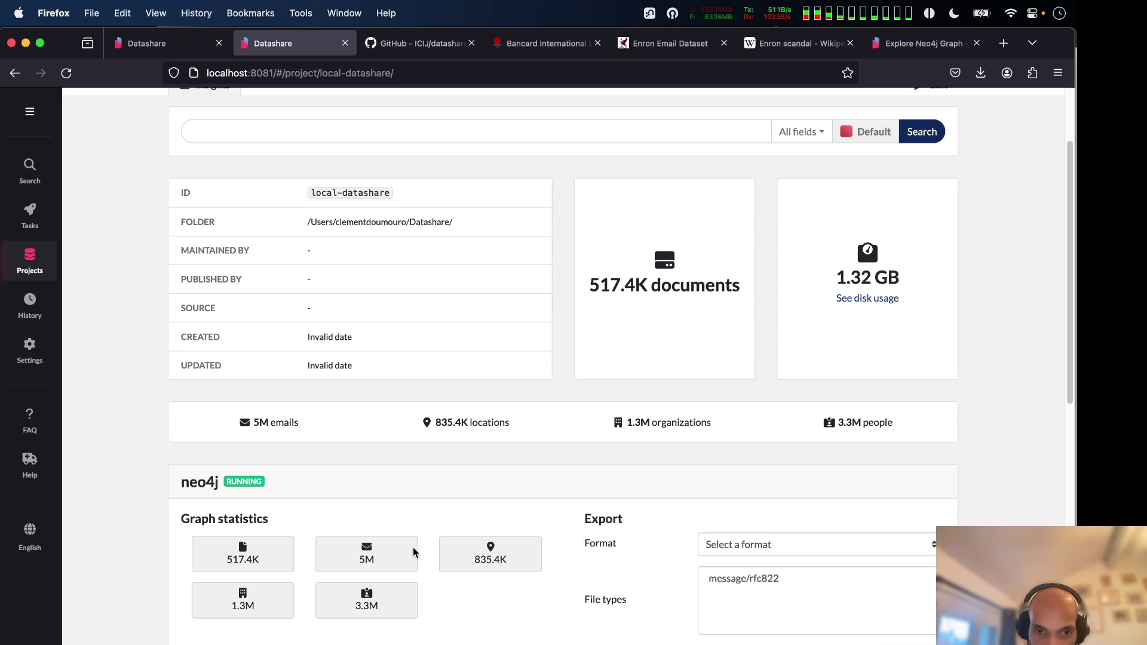
# Review the Default project's document and entity counts together with the graph statistics and graph update option in its neo4j widget
pyautogui.scroll(1, 294, 581)
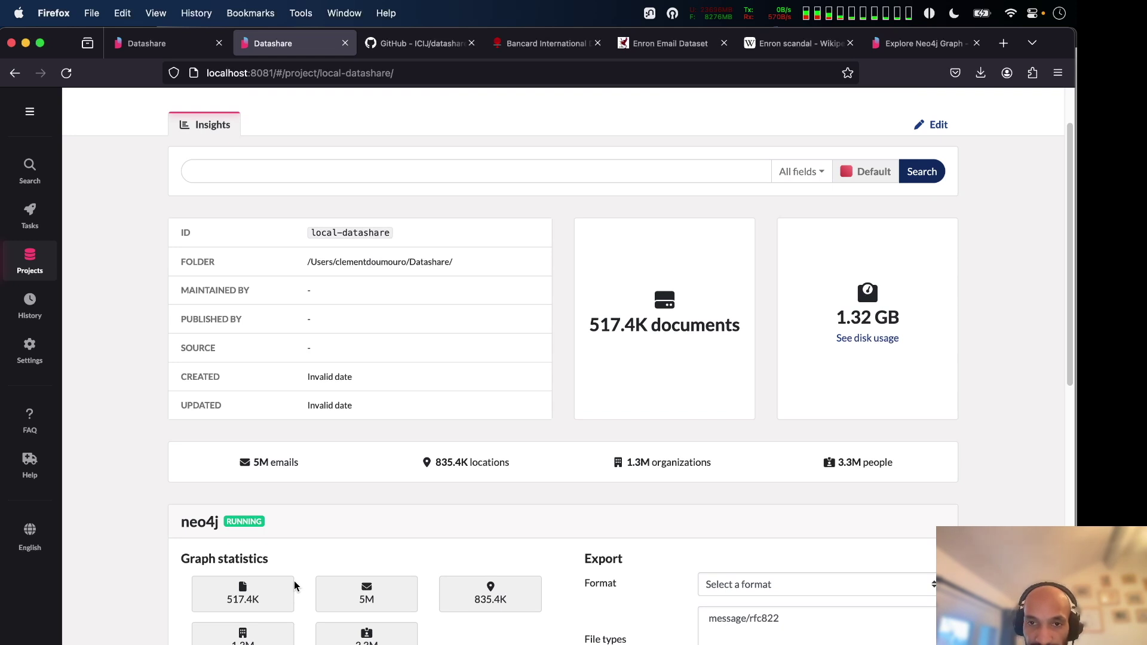
pyautogui.scroll(-1, 294, 585)
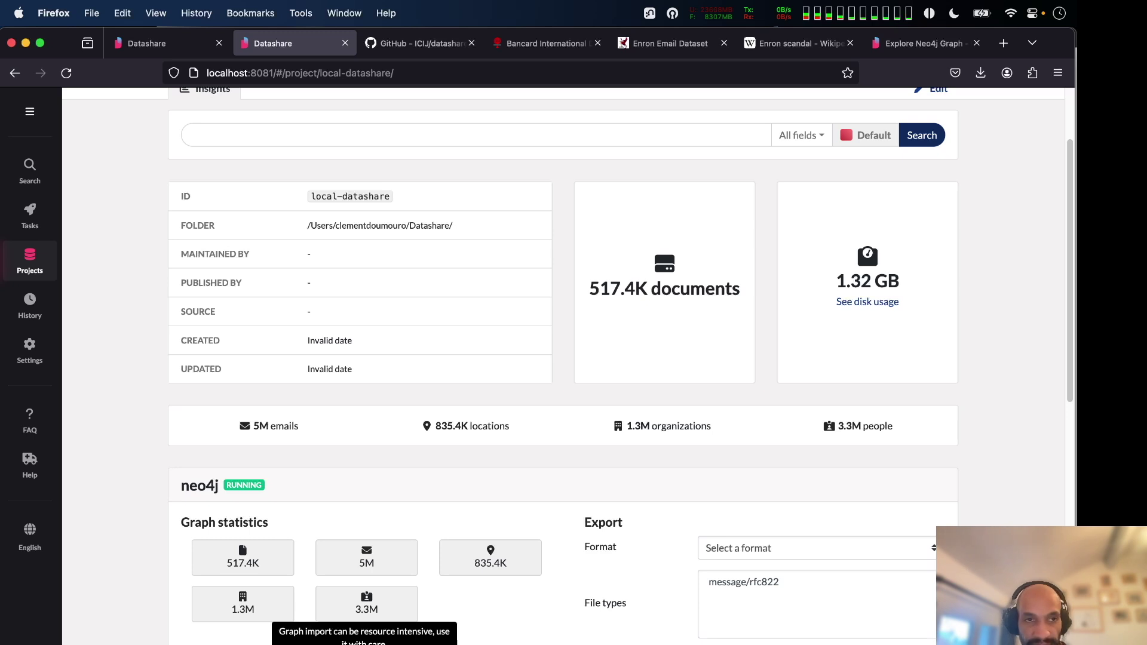
pyautogui.scroll(3, 363, 639)
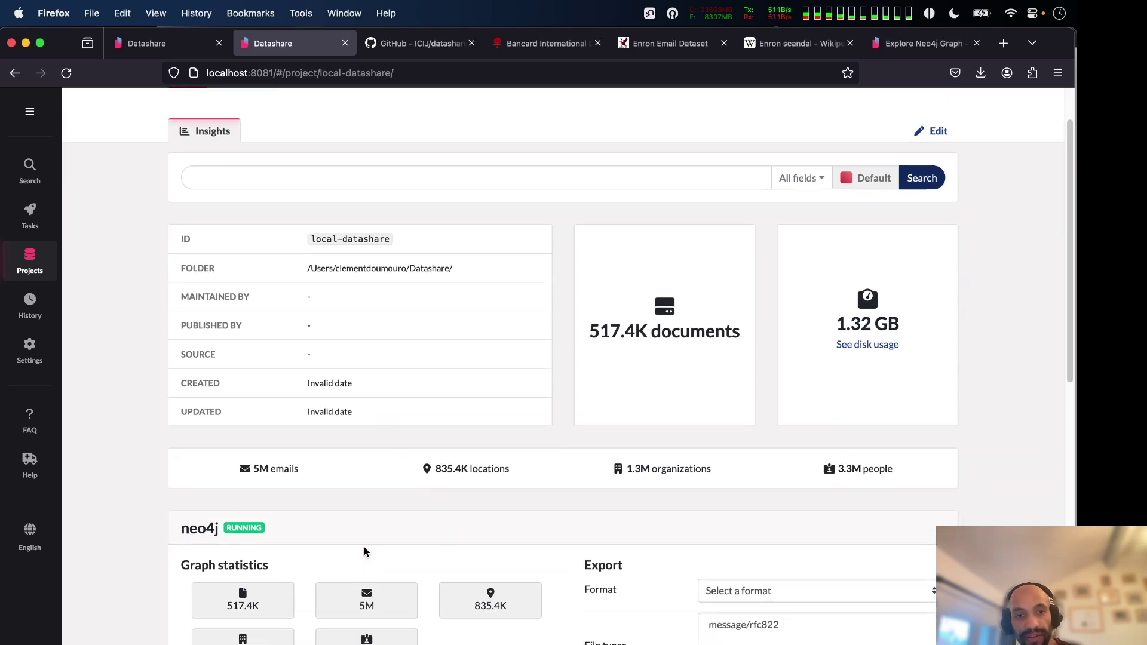
pyautogui.scroll(-3, 364, 546)
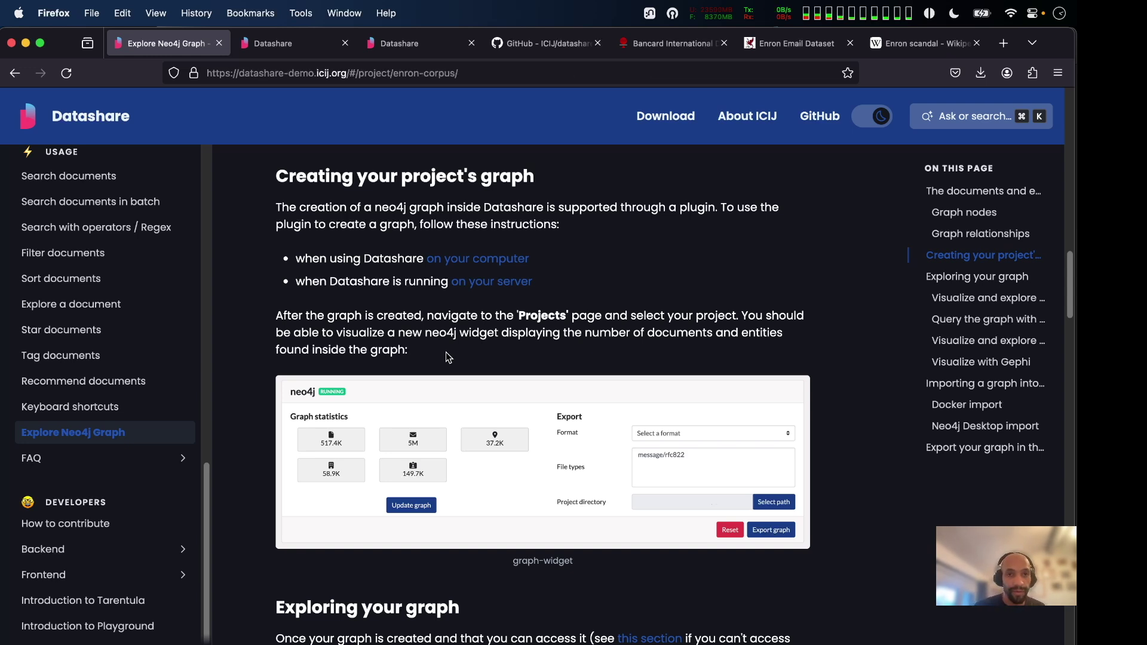
# View the Enron Corpus project on the Datashare demo server and switch to Neo4j Desktop to examine the Datashare neo4j extension project
pyautogui.hotkey('ctrl', 'Tab')
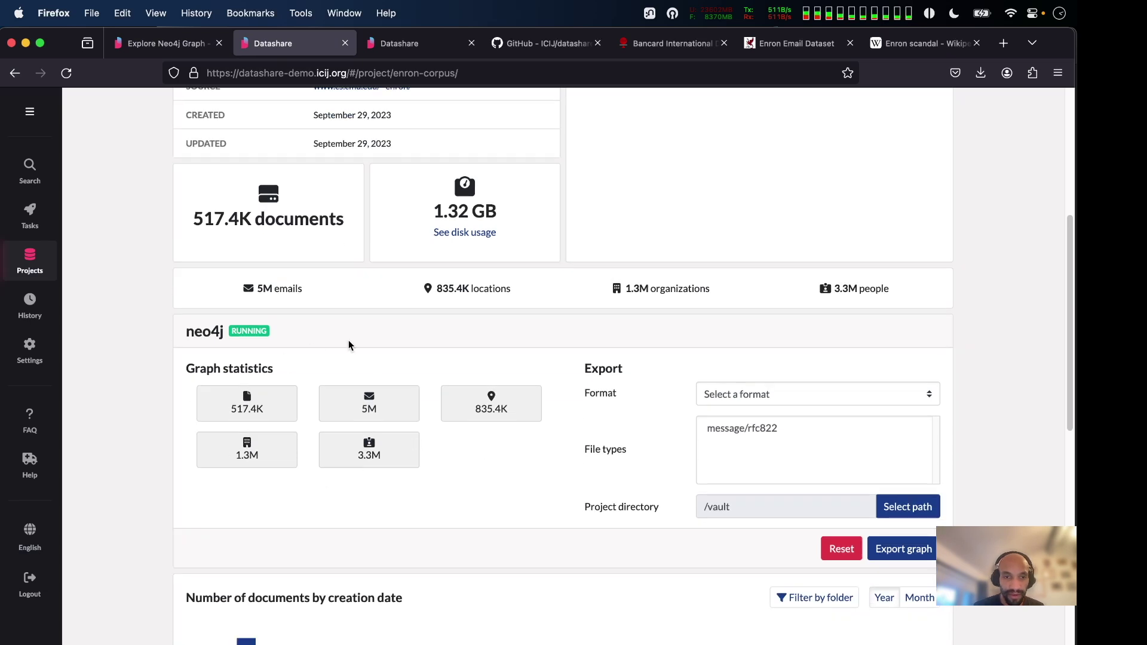
pyautogui.press('super+Tab')
pyautogui.press('super+Tab')
pyautogui.press('super+Tab')
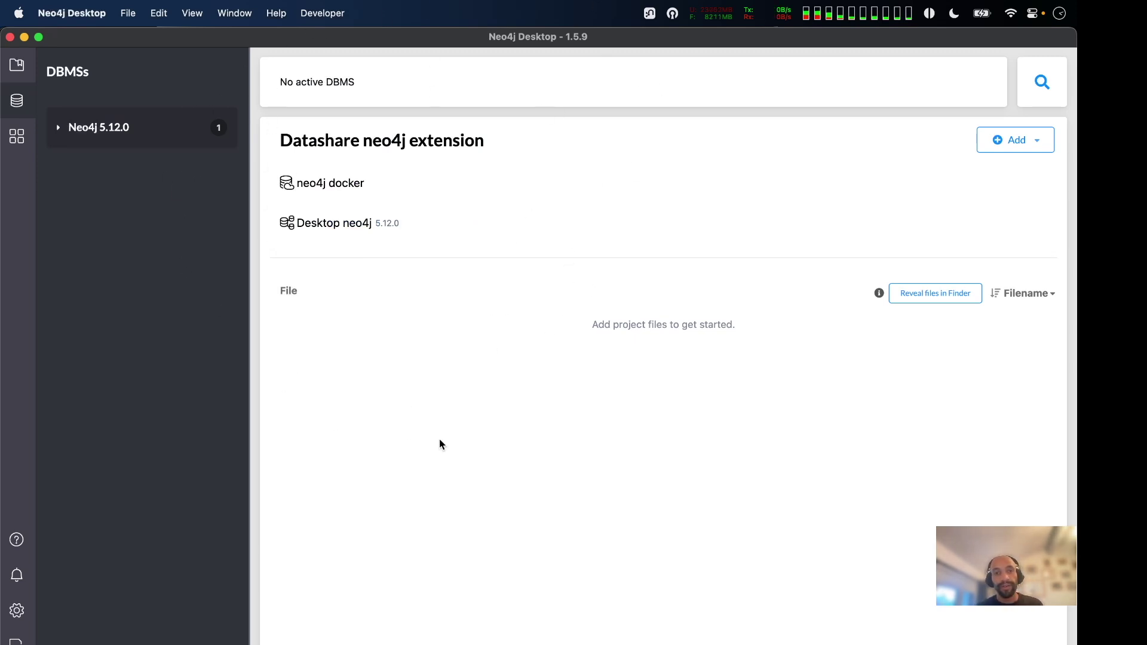
# Switch back to Firefox and compare the graph creation documentation with the Enron Corpus project's neo4j widget on the demo server
pyautogui.press('cmd+Tab')
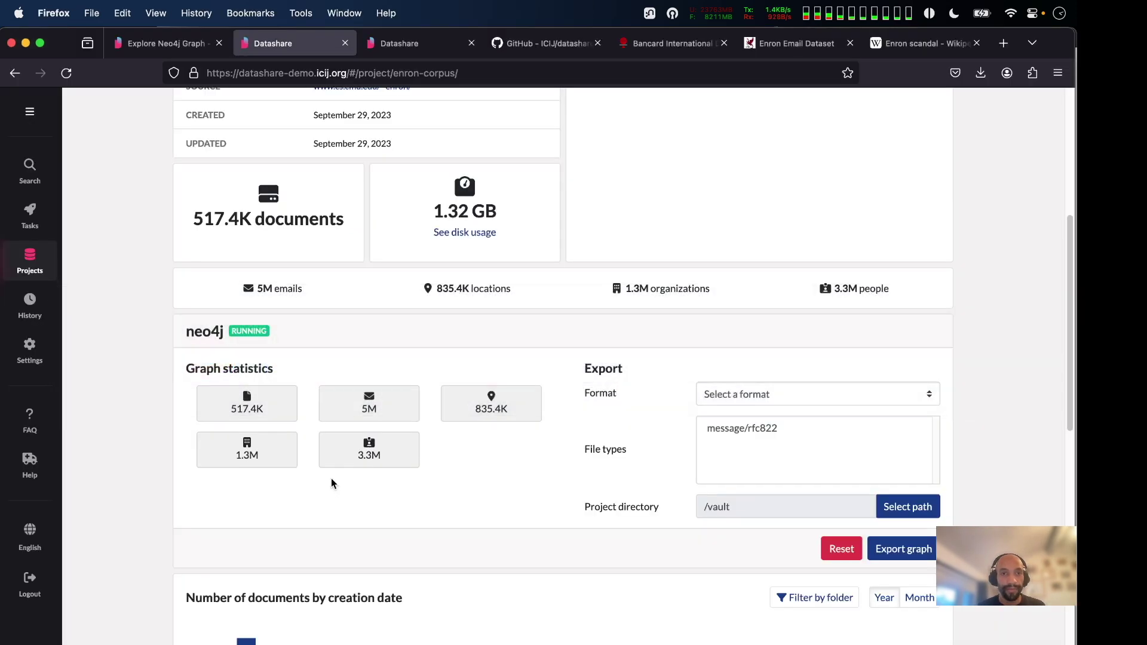
pyautogui.hotkey('ctrl', 'shift', 'Tab')
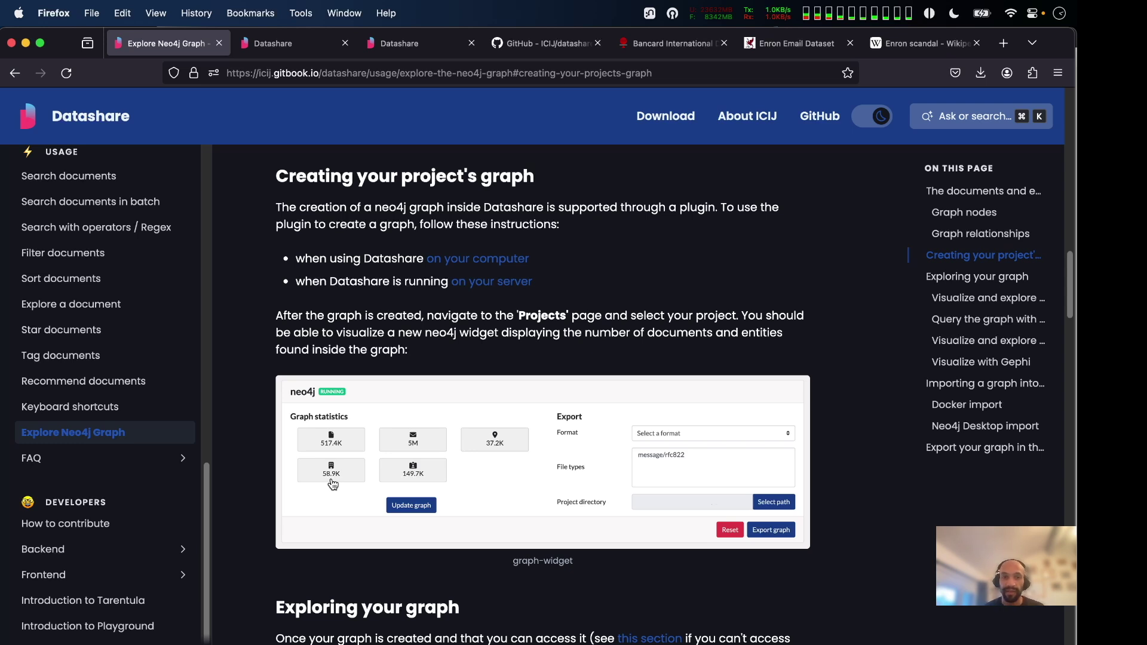
pyautogui.hotkey('ctrl', 'Tab')
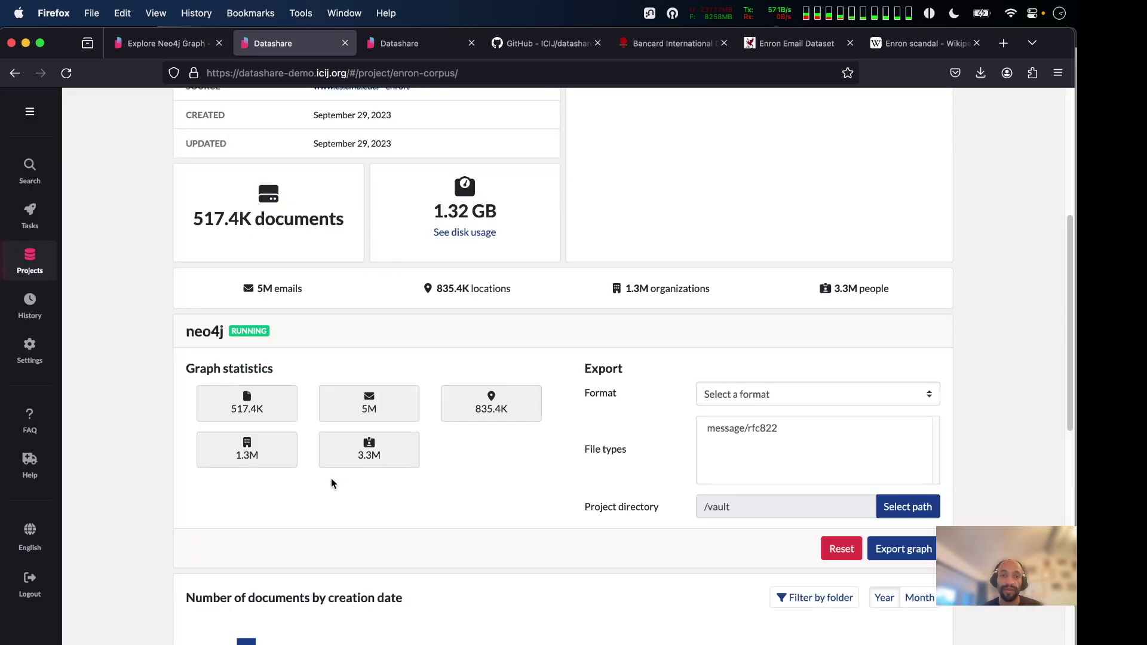
pyautogui.scroll(4, 331, 482)
pyautogui.scroll(-4, 331, 482)
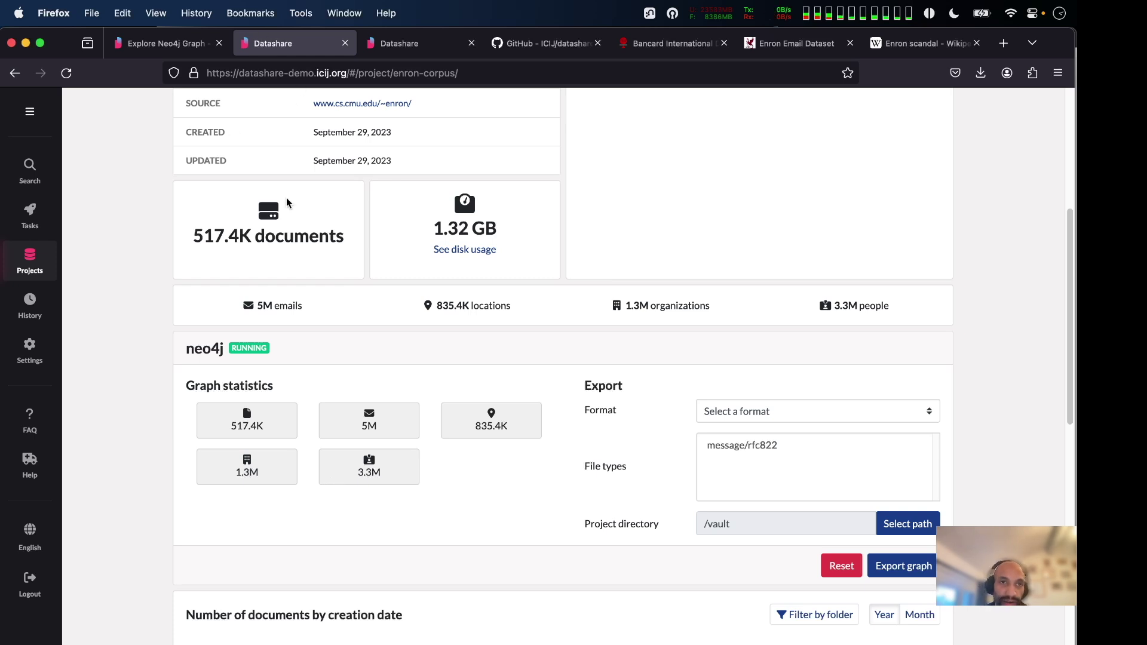
# Highlight the datashare-demo.icij.org host name in the Enron Corpus project's web address
pyautogui.scroll(2, 286, 197)
pyautogui.moveTo(230, 69); pyautogui.dragTo(369, 65)
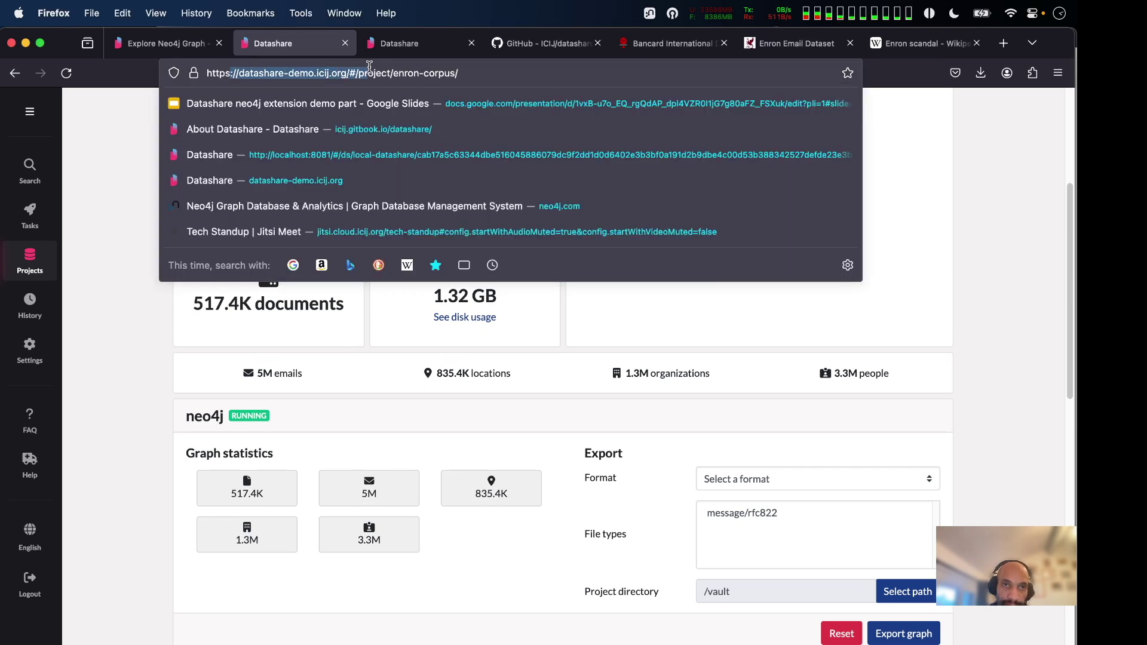
pyautogui.click(103, 205)
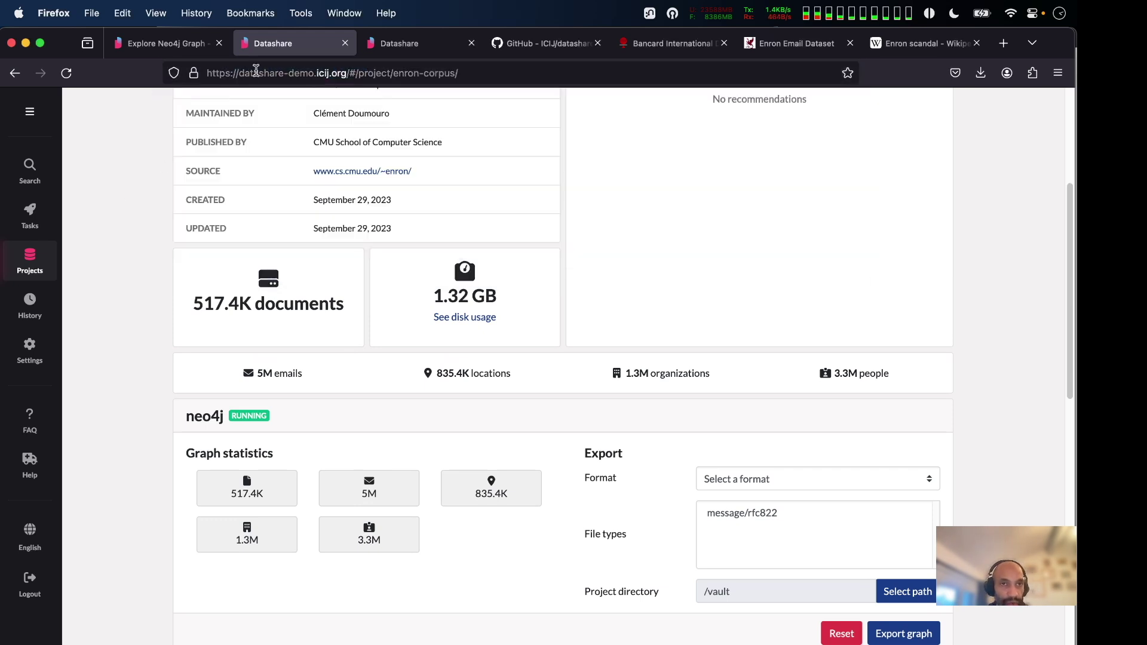
pyautogui.click(237, 70)
pyautogui.moveTo(237, 69); pyautogui.dragTo(341, 72)
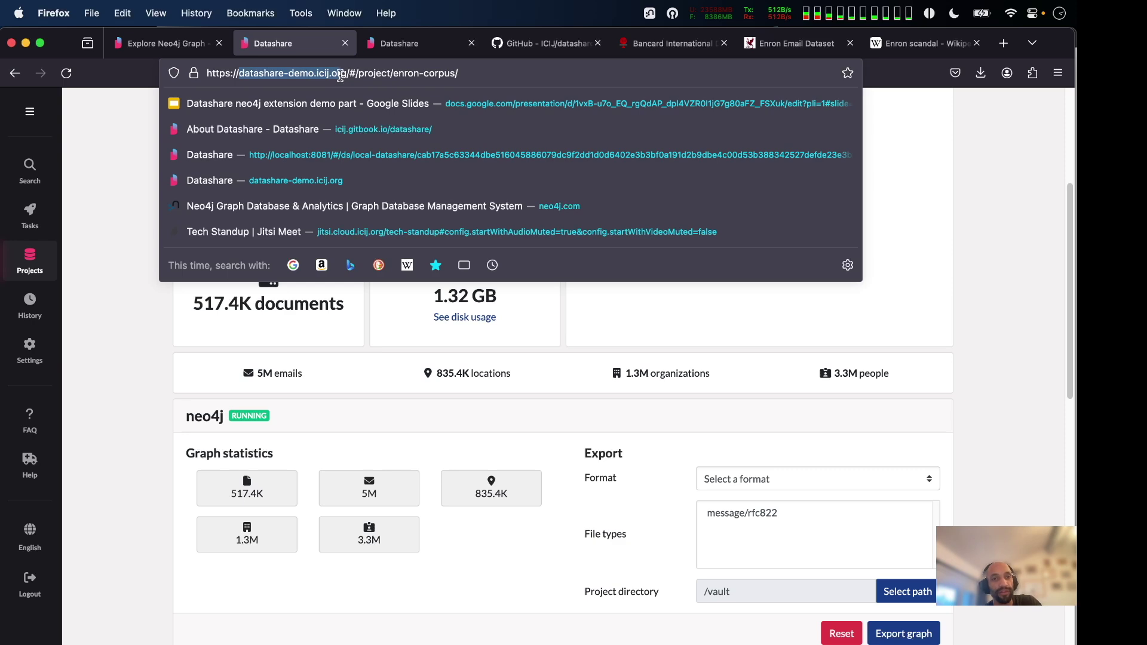
pyautogui.click(121, 281)
# Review the Enron Corpus project's details and set its neo4j graph export format to Cypher shell
pyautogui.scroll(5, 121, 281)
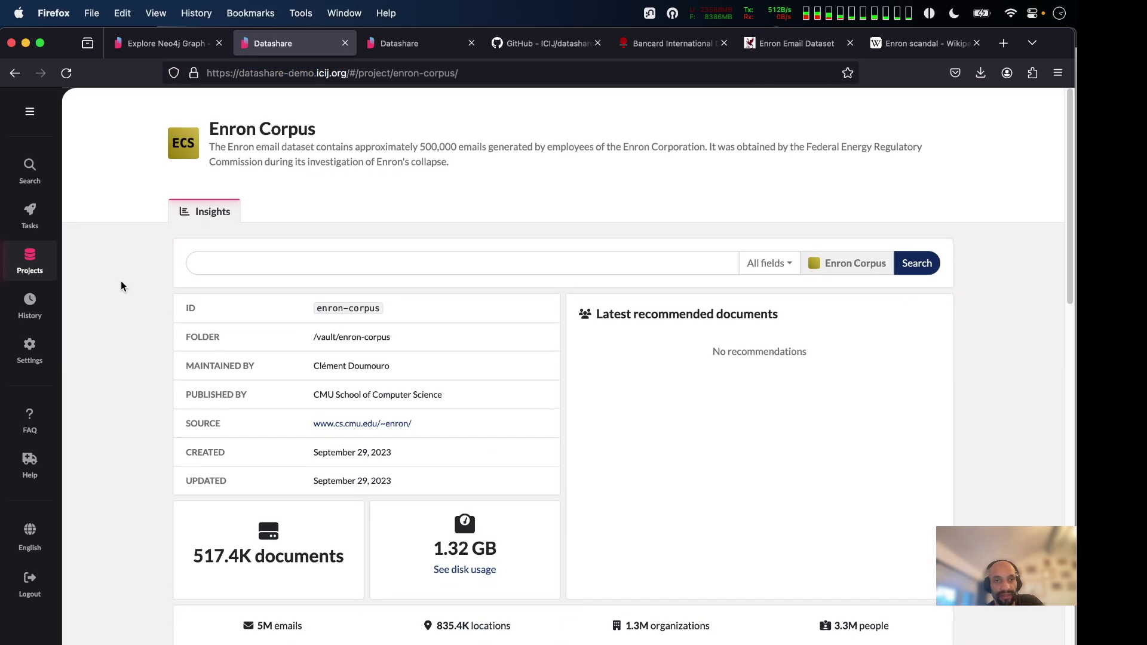
pyautogui.scroll(-6, 121, 287)
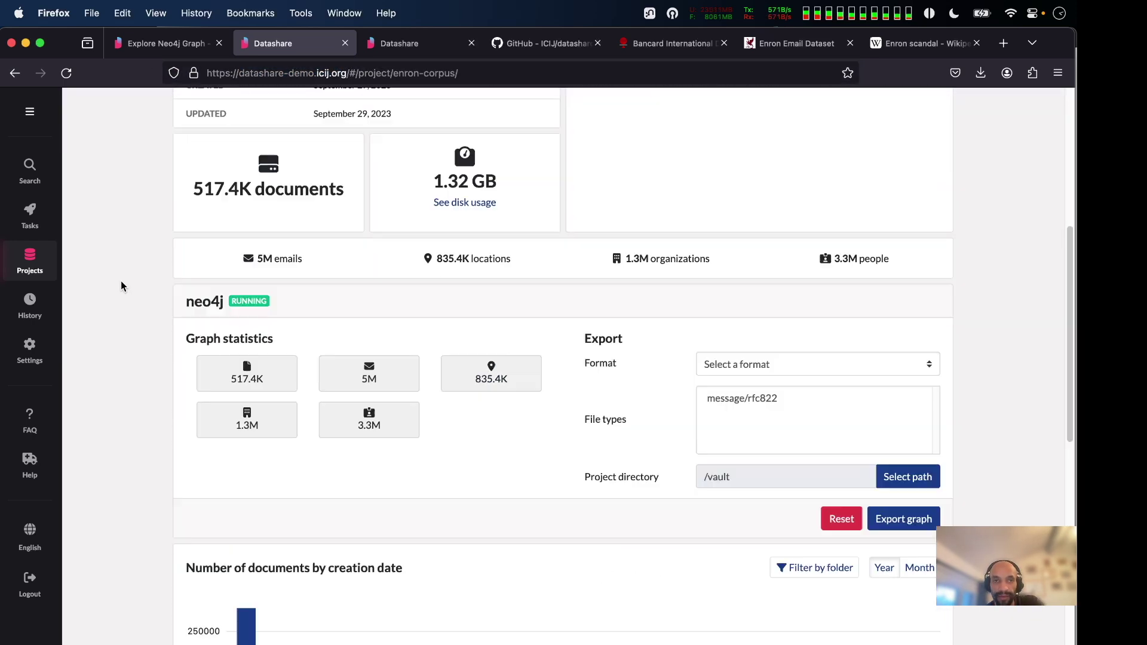
pyautogui.scroll(3, 207, 374)
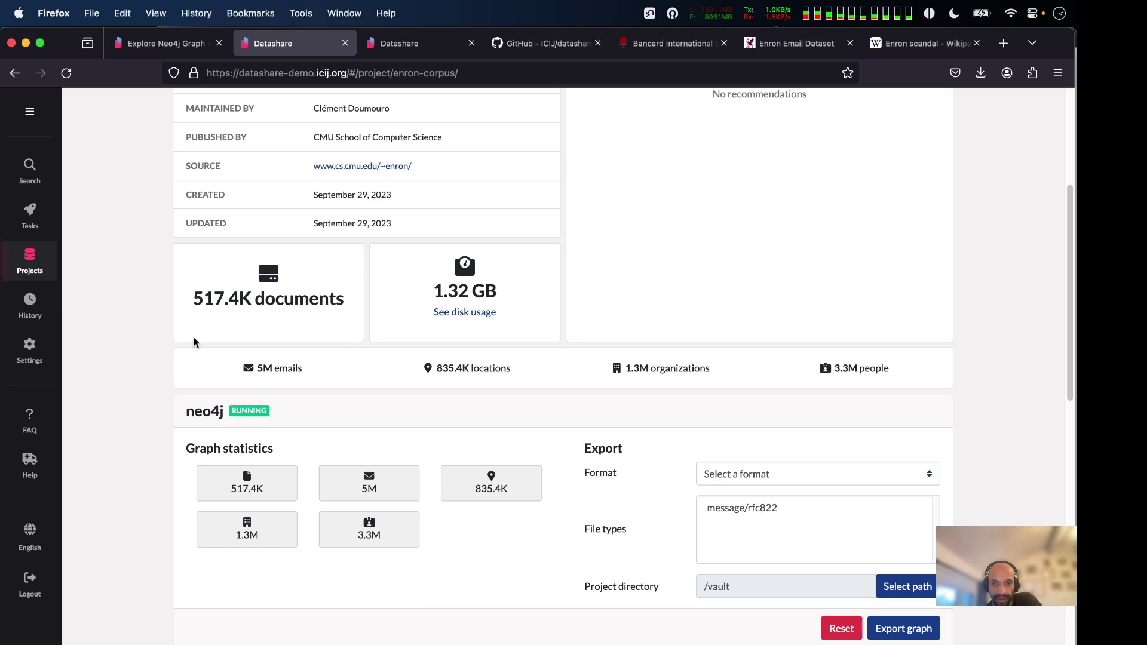
pyautogui.scroll(-3, 464, 550)
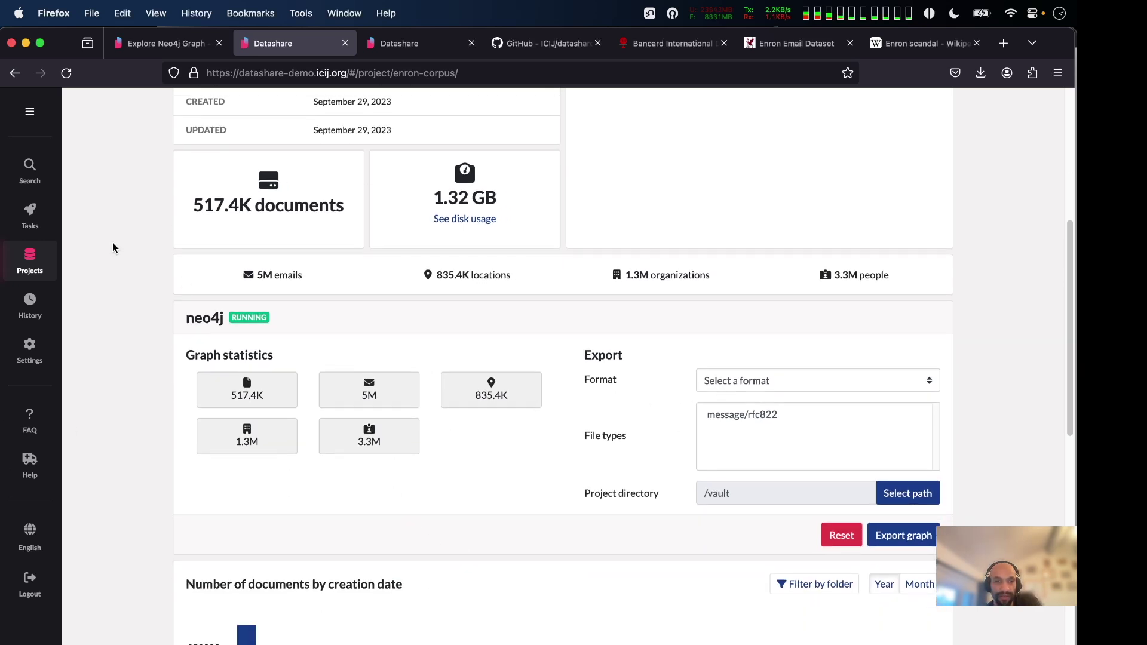
pyautogui.click(789, 382)
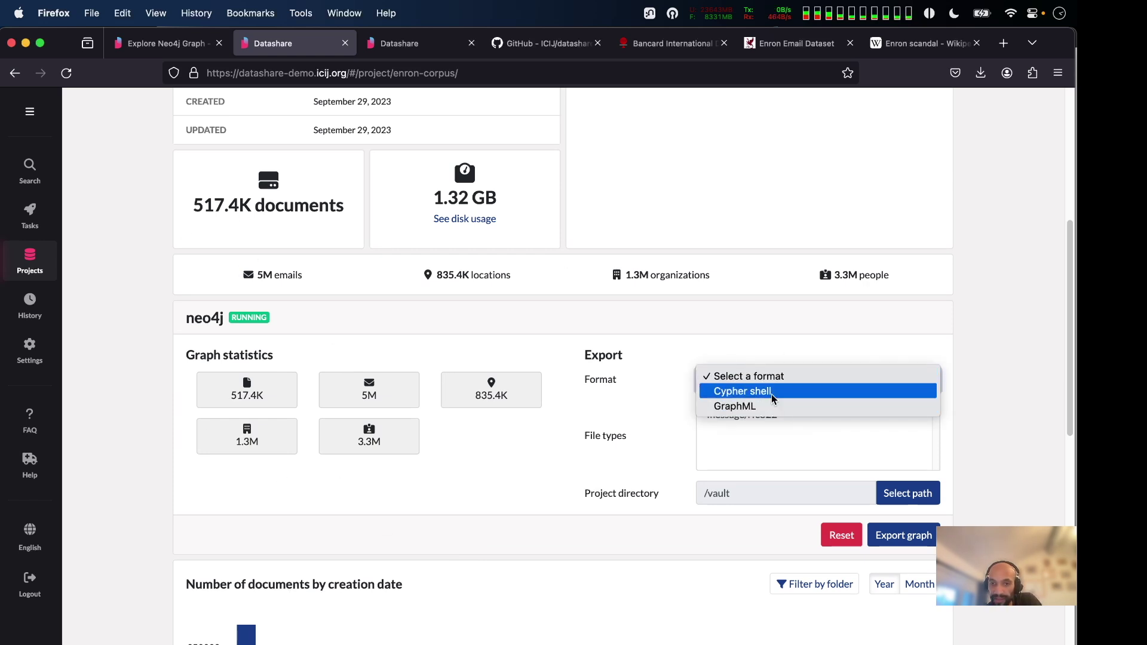
pyautogui.click(771, 395)
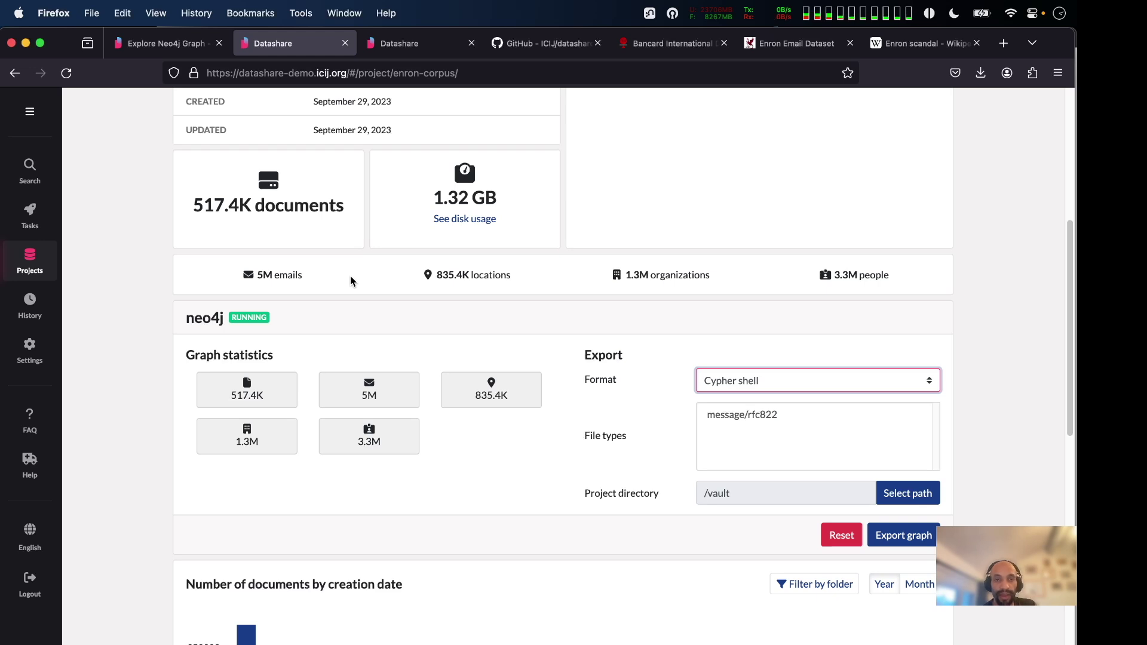
# Switch to Neo4j Desktop and examine the DBMSs listed in the Datashare neo4j extension project
pyautogui.press('super+Tab')
pyautogui.press('super+Tab')
pyautogui.press('super+shift+Tab')
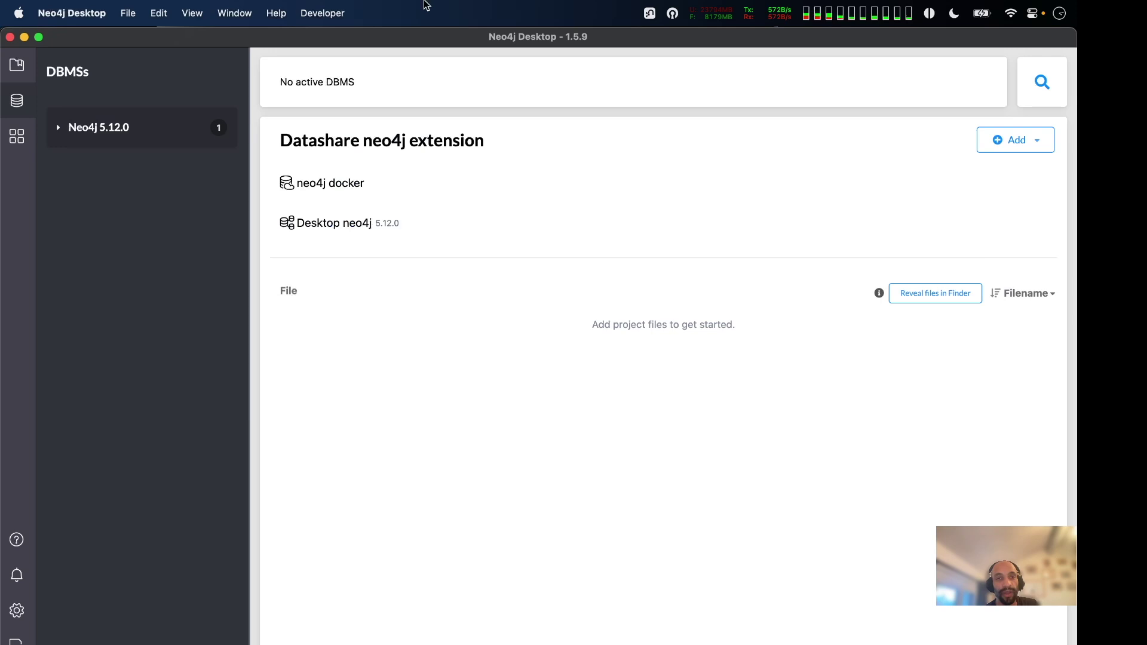
pyautogui.moveTo(516, 237)
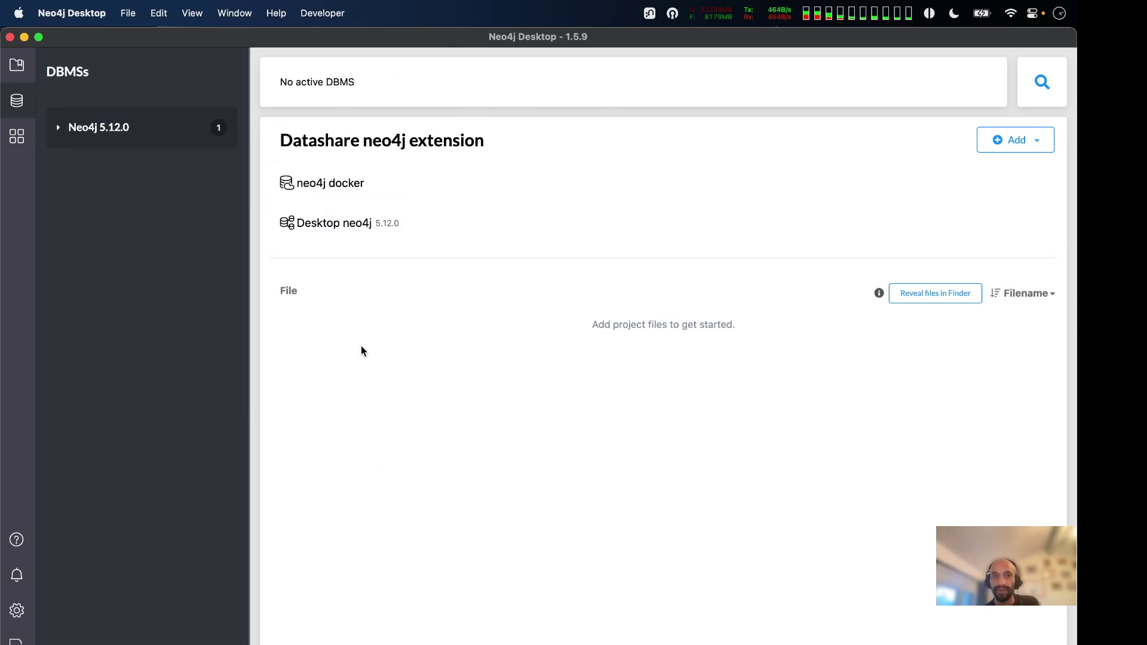
pyautogui.moveTo(571, 220)
# Switch back to Firefox and read the "Creating your project's graph" section of the Explore Neo4j Graph documentation
pyautogui.press('super+Tab')
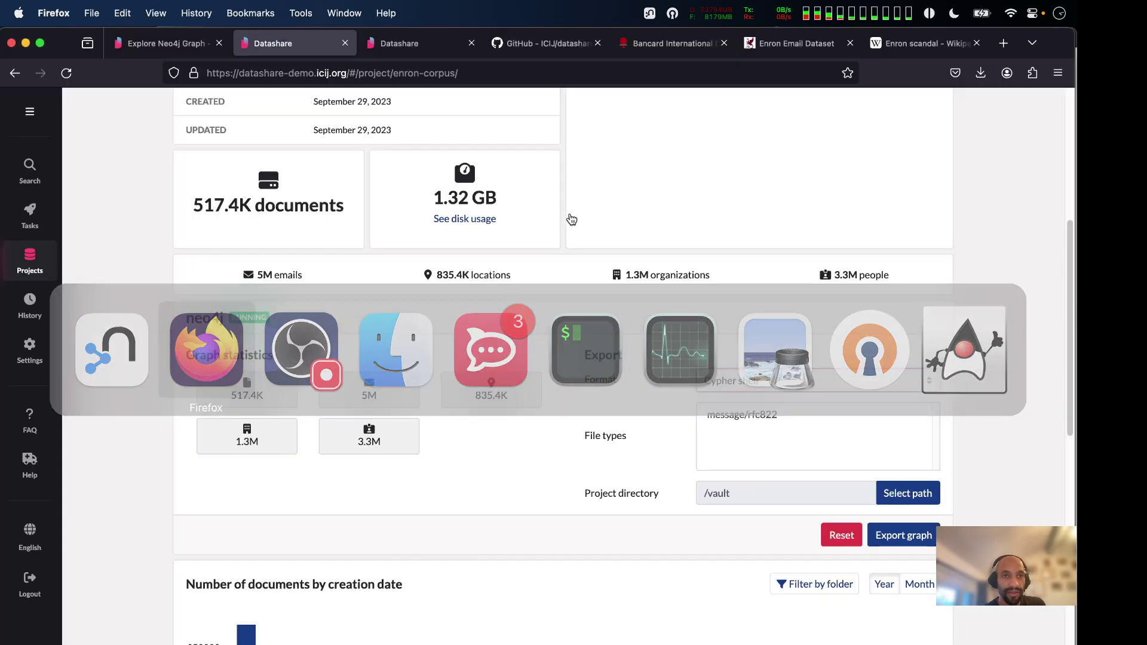
pyautogui.click(139, 43)
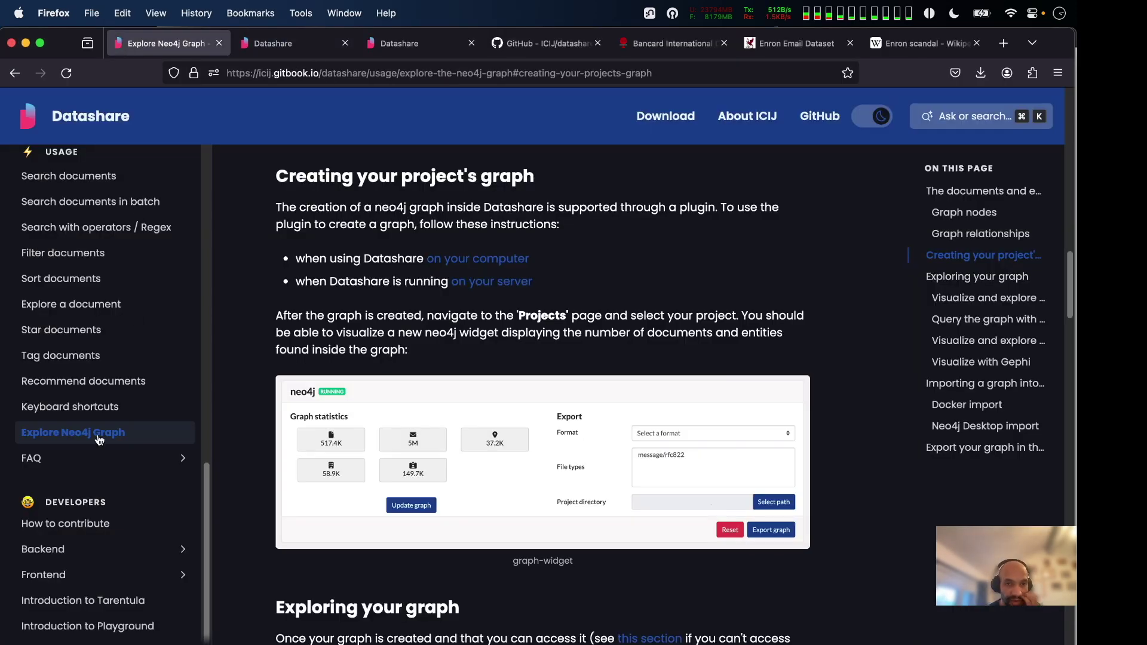
pyautogui.scroll(-2, 413, 297)
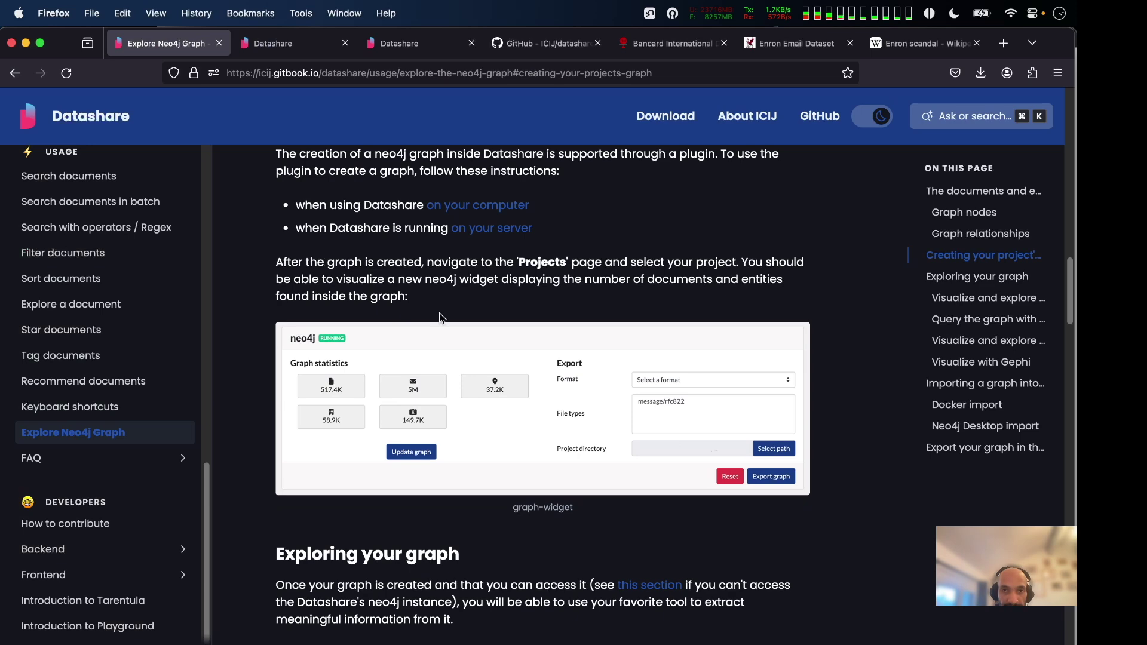
pyautogui.scroll(-1, 479, 206)
pyautogui.scroll(-1, 479, 207)
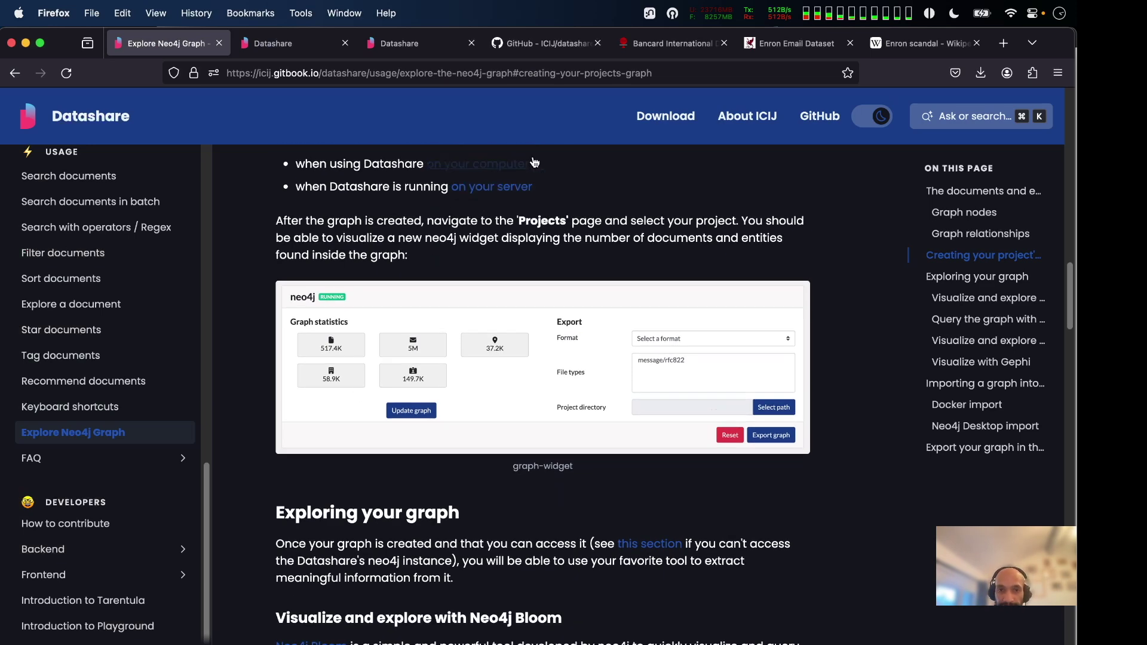
pyautogui.scroll(5, 546, 212)
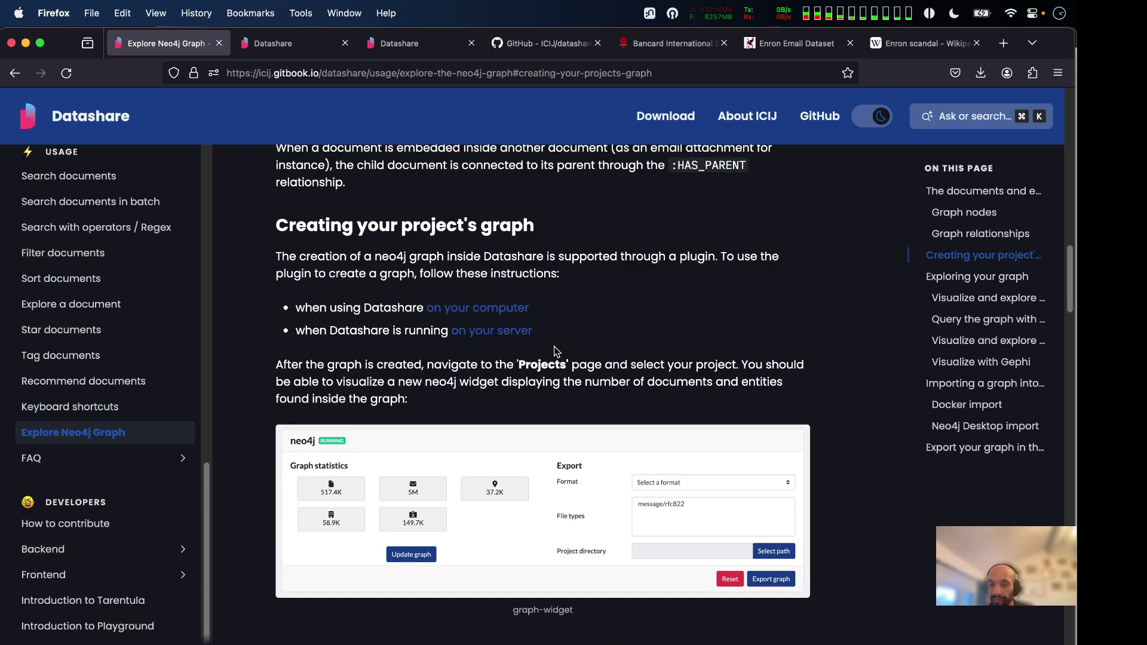